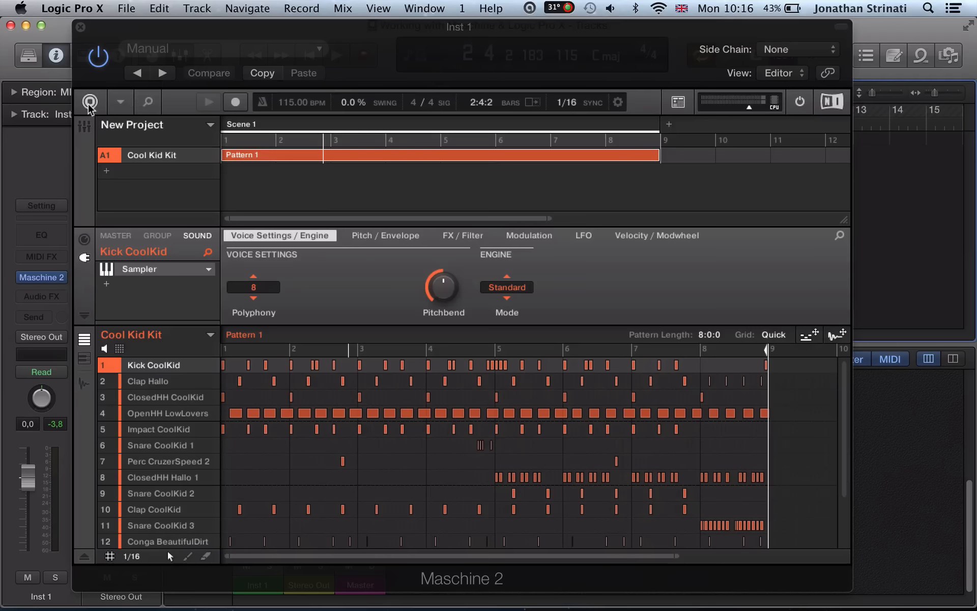
Look up the Maschine version and licence details, and close the information screen.
left_click(90, 103)
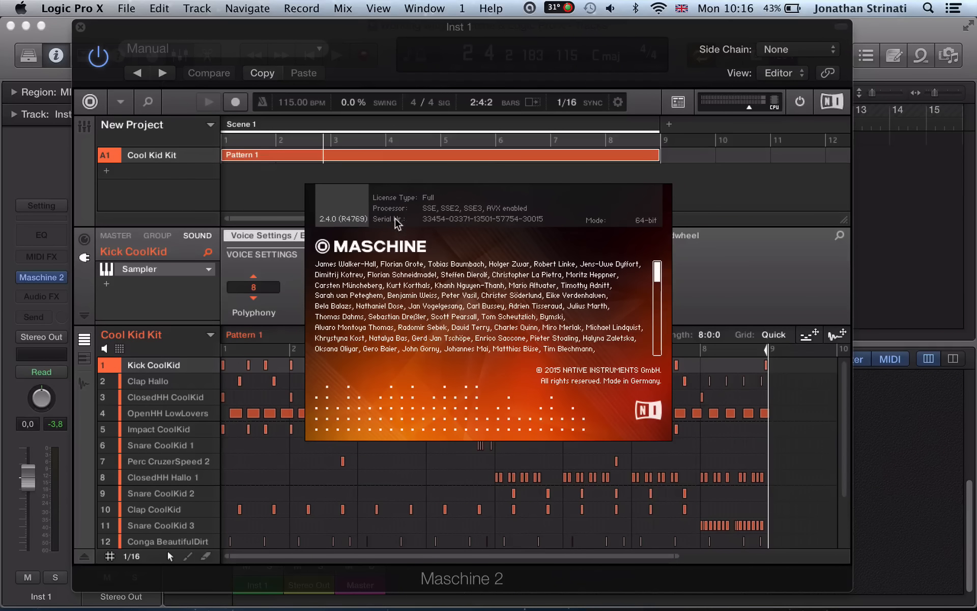
left_click(484, 324)
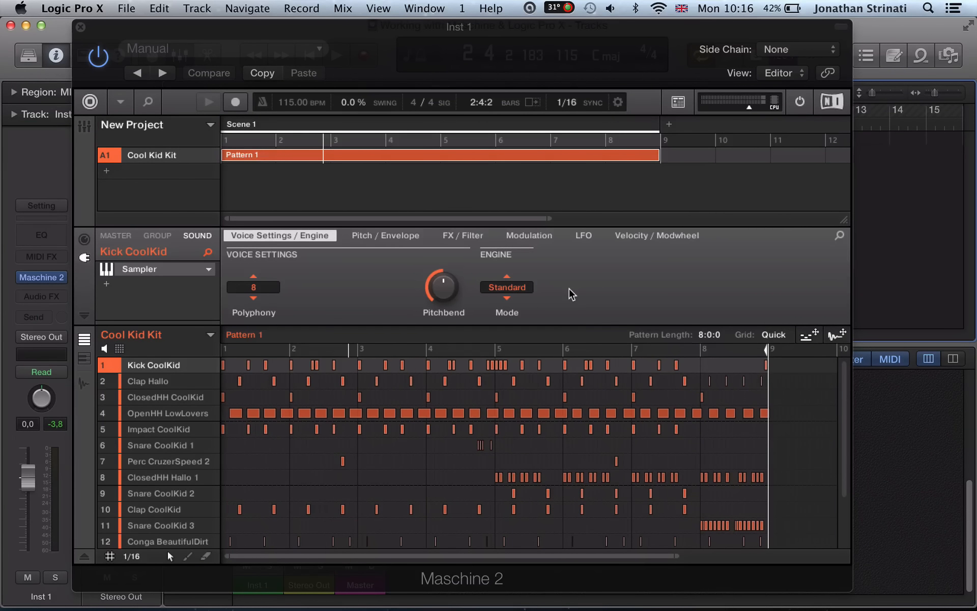
Look through the Cool Kid Kit sounds, play back Pattern 1 and lower the system volume.
scroll(218, 493, "down", 3)
scroll(201, 508, "up", 3)
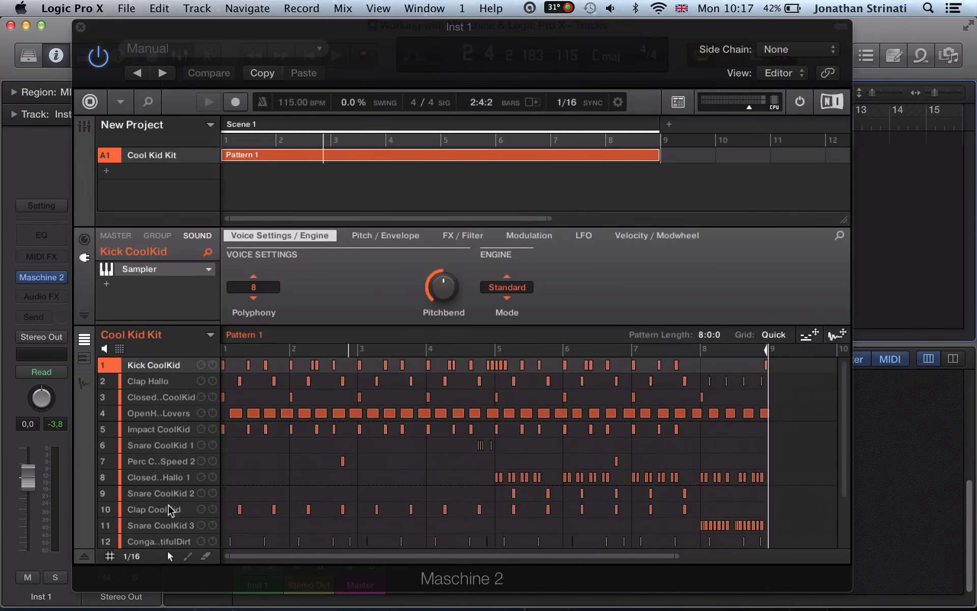
scroll(179, 499, "down", 3)
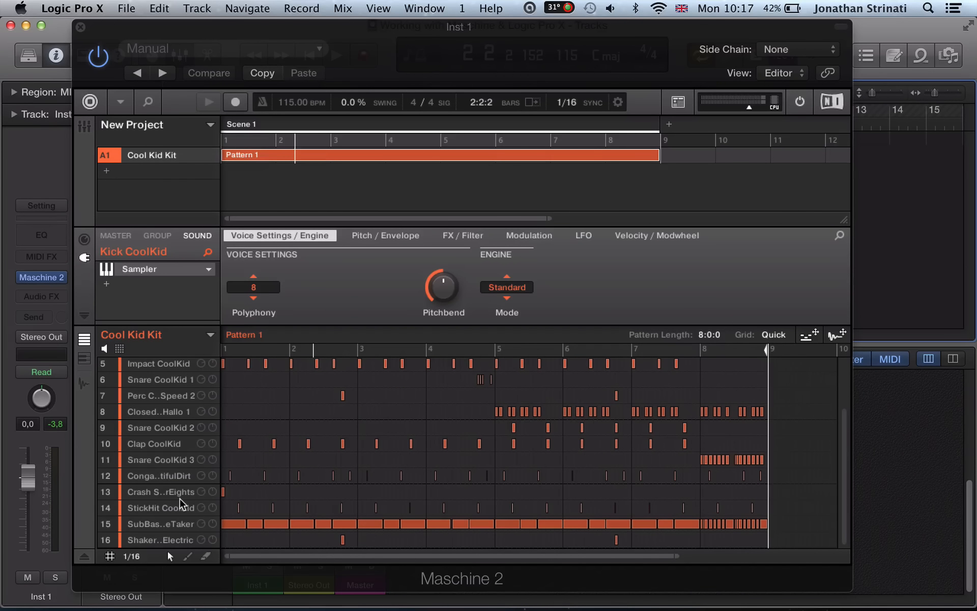
key("space")
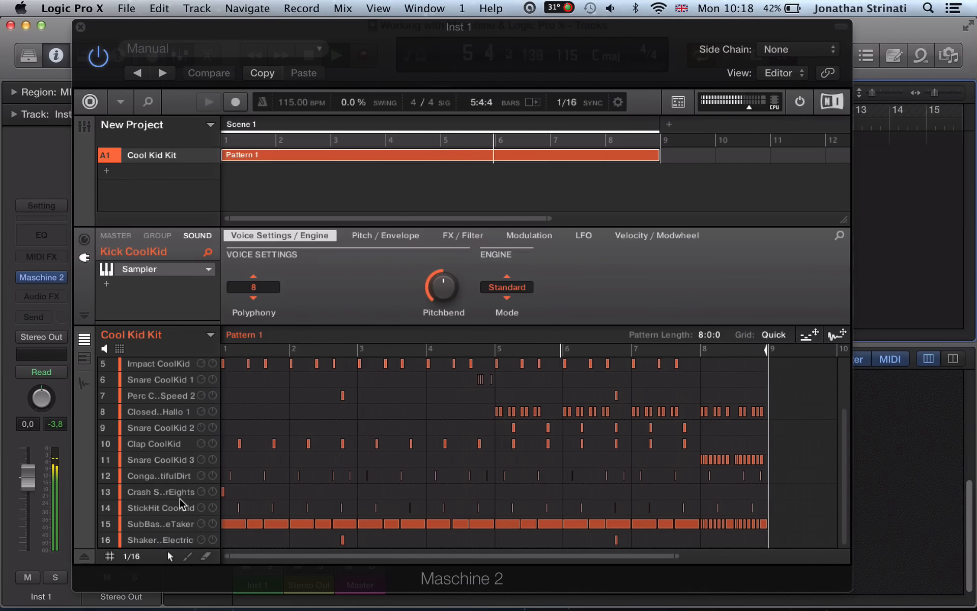
key("XF86AudioLowerVolume")
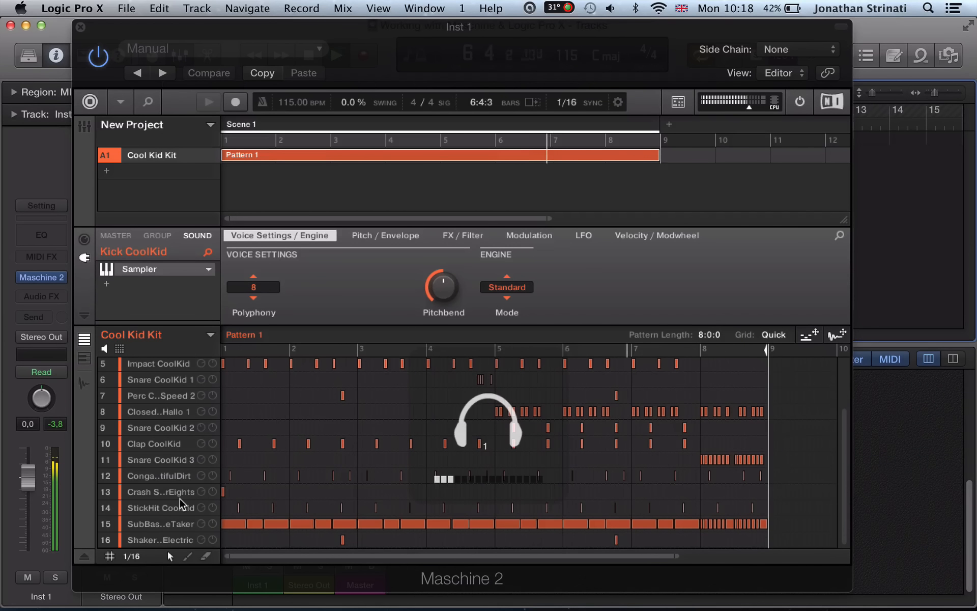
key("XF86AudioLowerVolume")
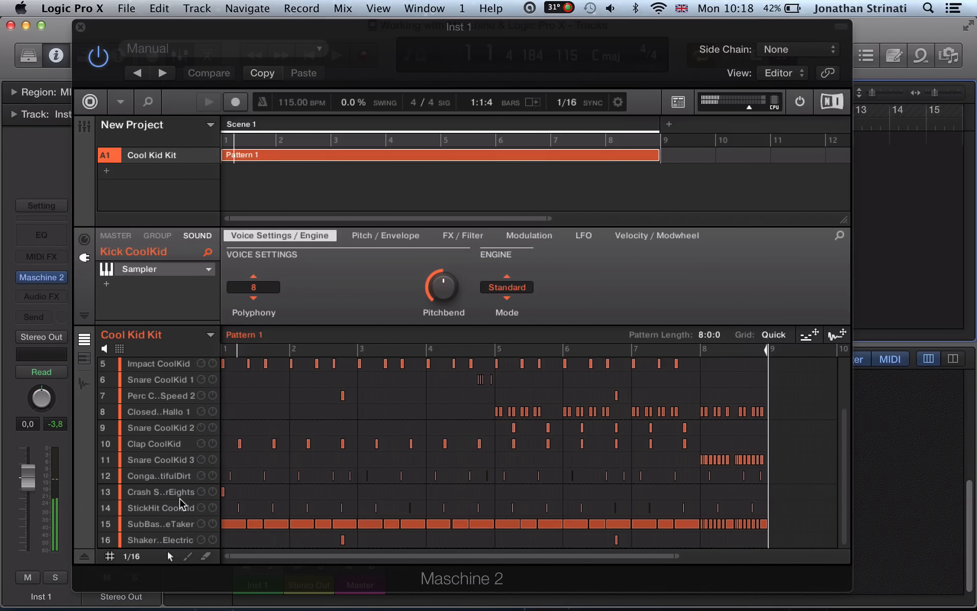
scroll(183, 376, "up", 4)
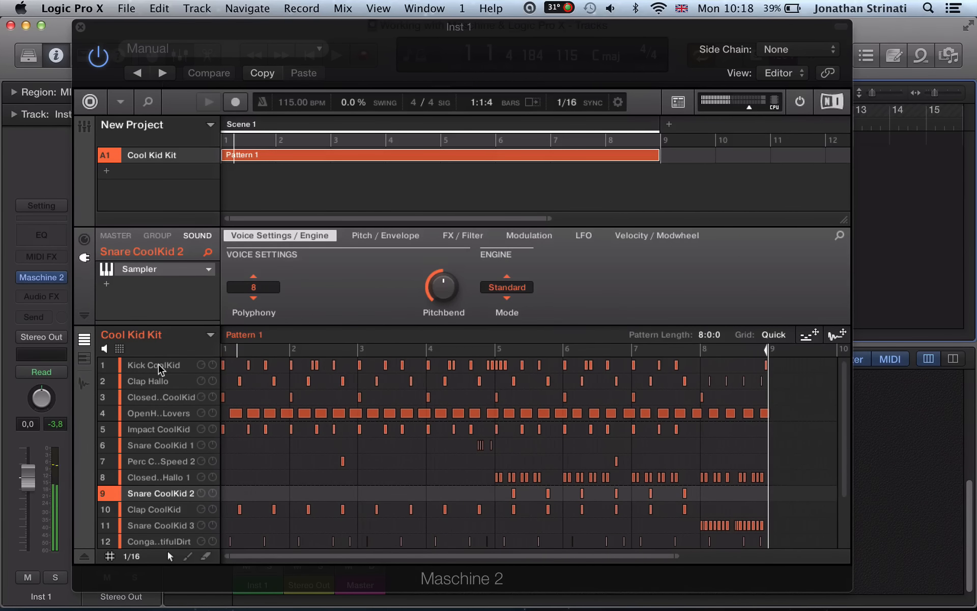
Hide the Maschine plug-in window and enlarge the mixer until the channel strips' input and output slots show.
key("super+w")
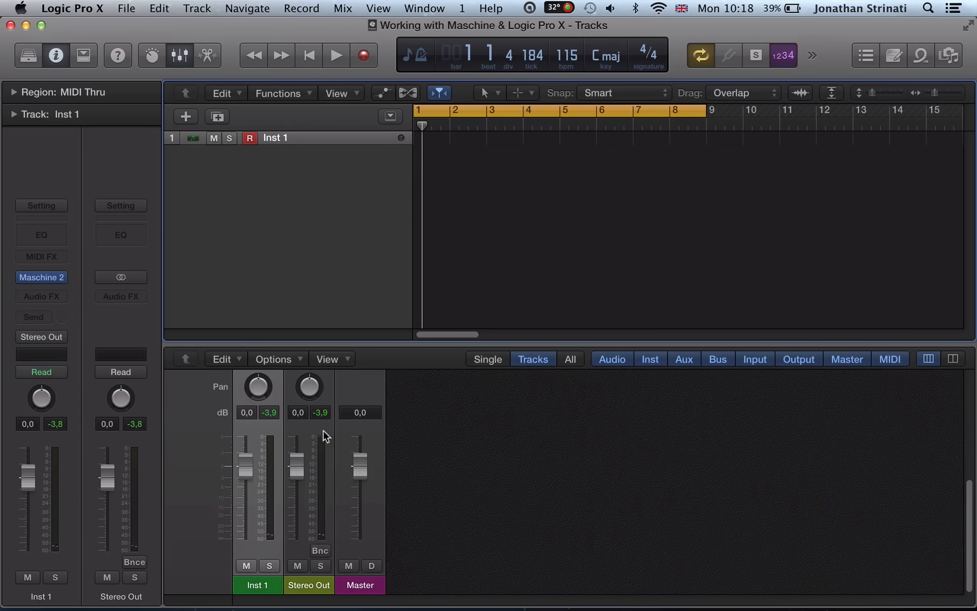
left_click_drag(324, 345, 308, 156)
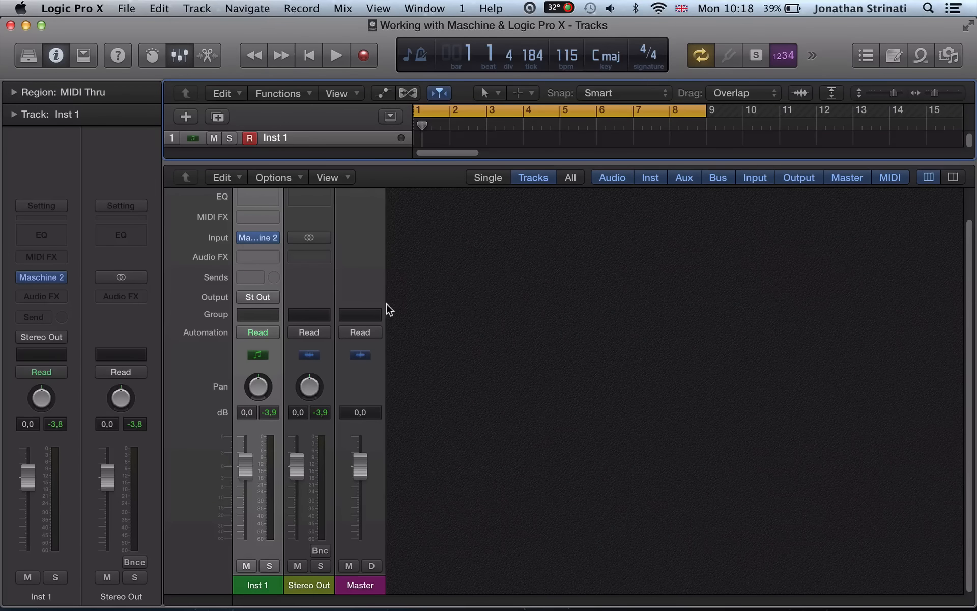
key("v")
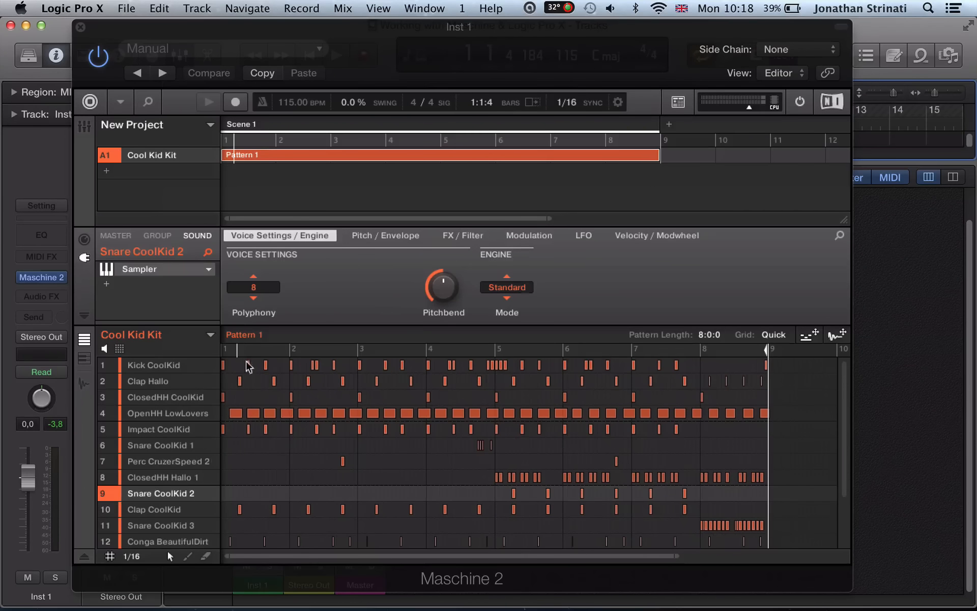
key("v")
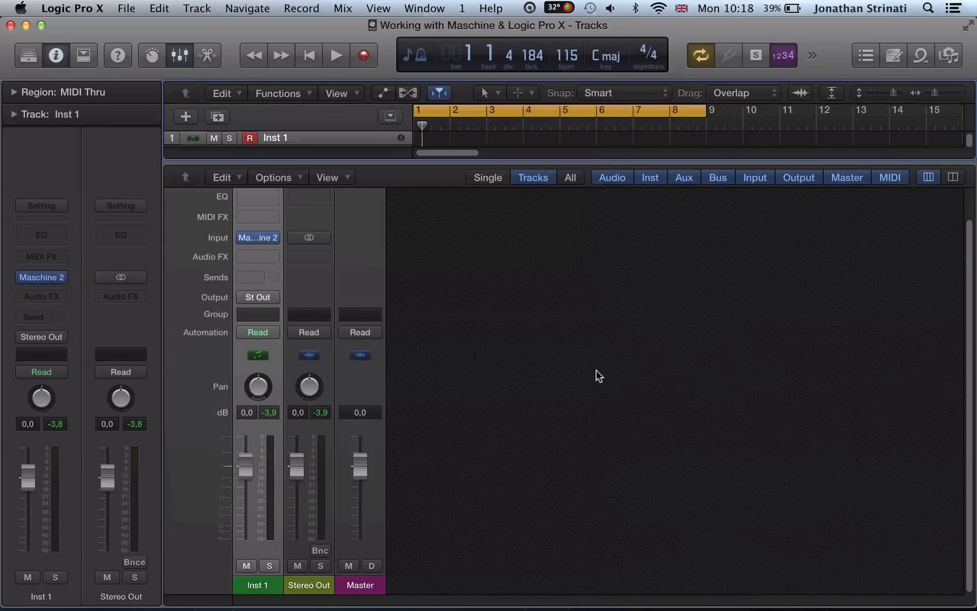
Hide the mixer so the Tracks area fills the main window.
key("x")
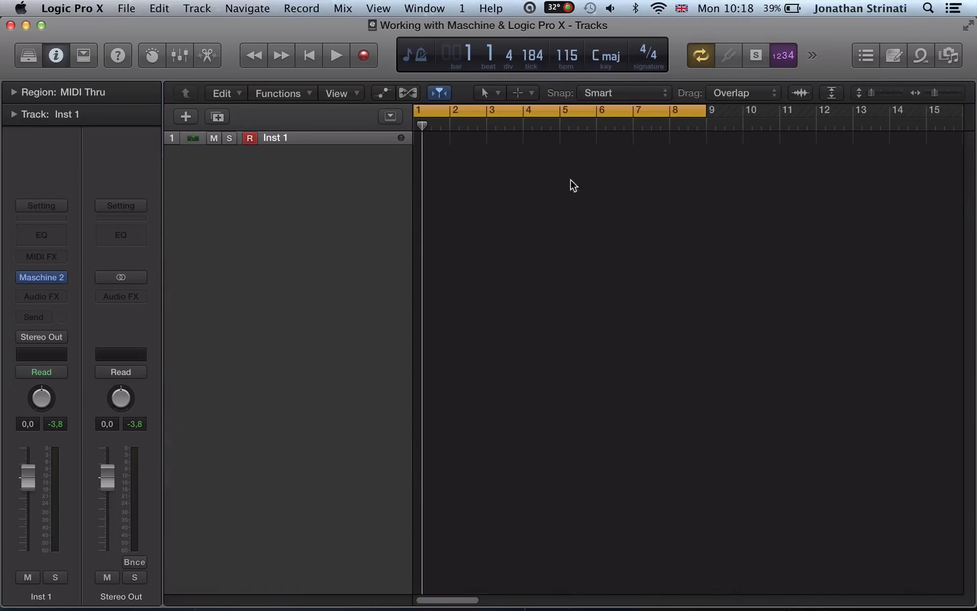
key("x")
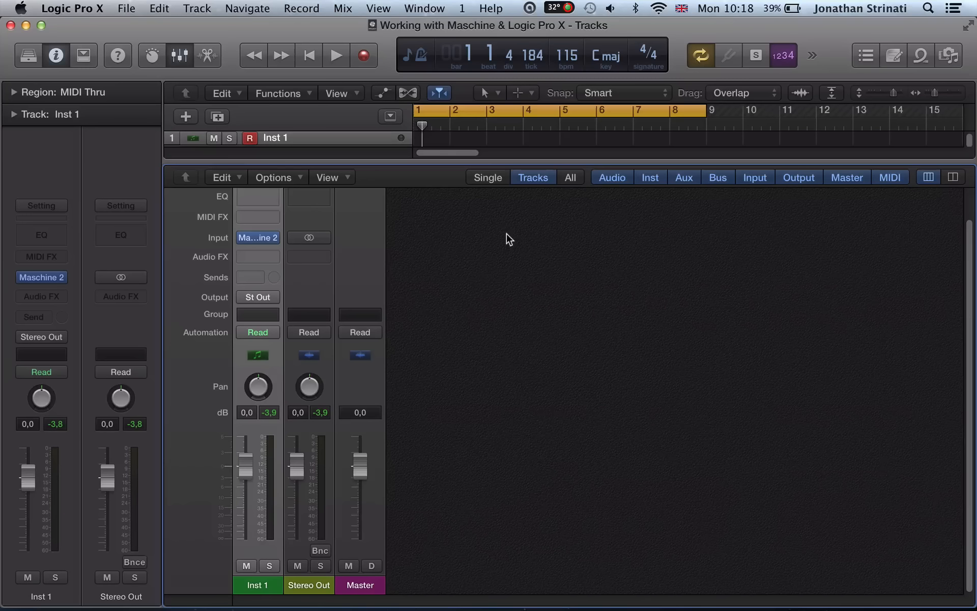
key("x")
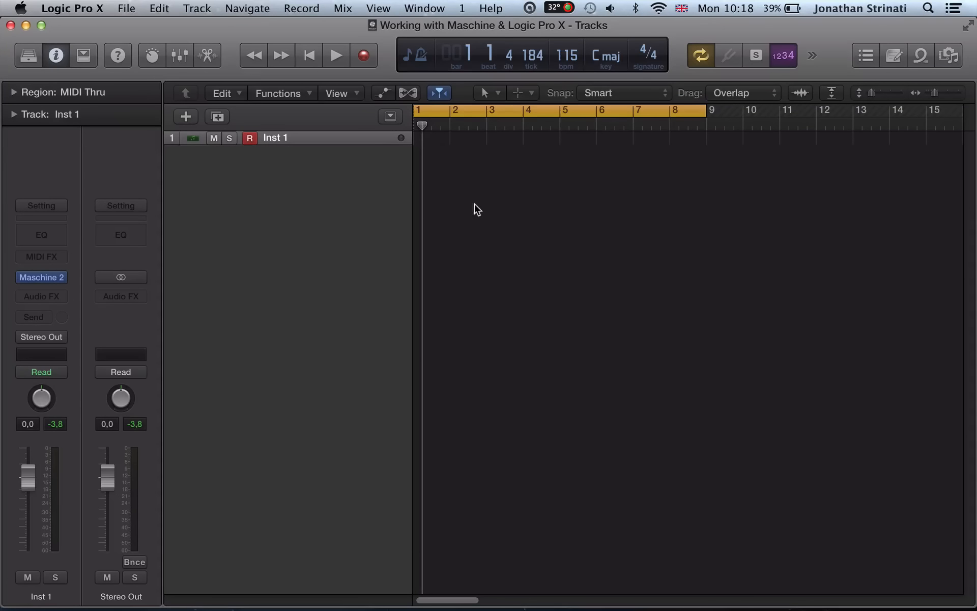
key("v")
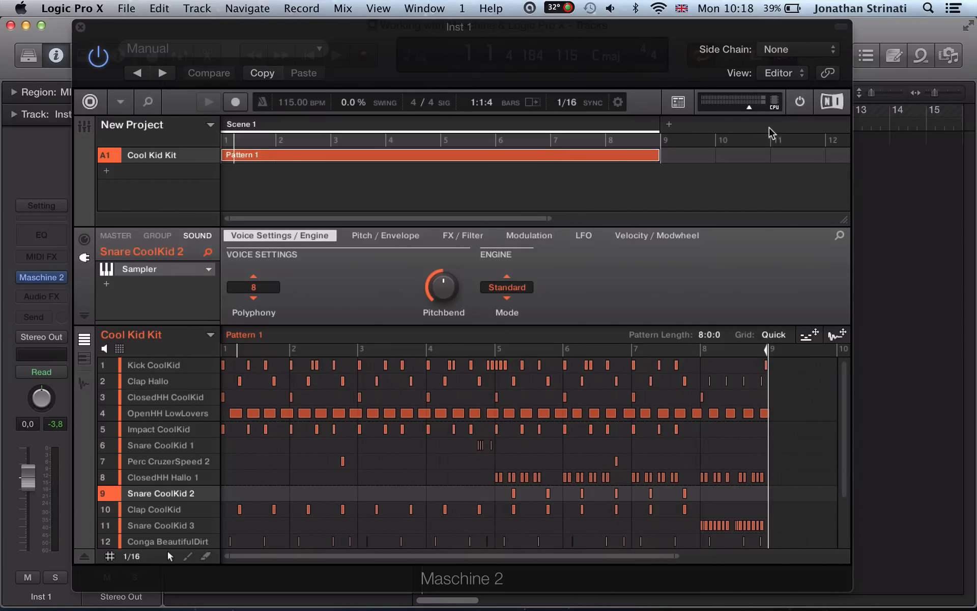
key("v")
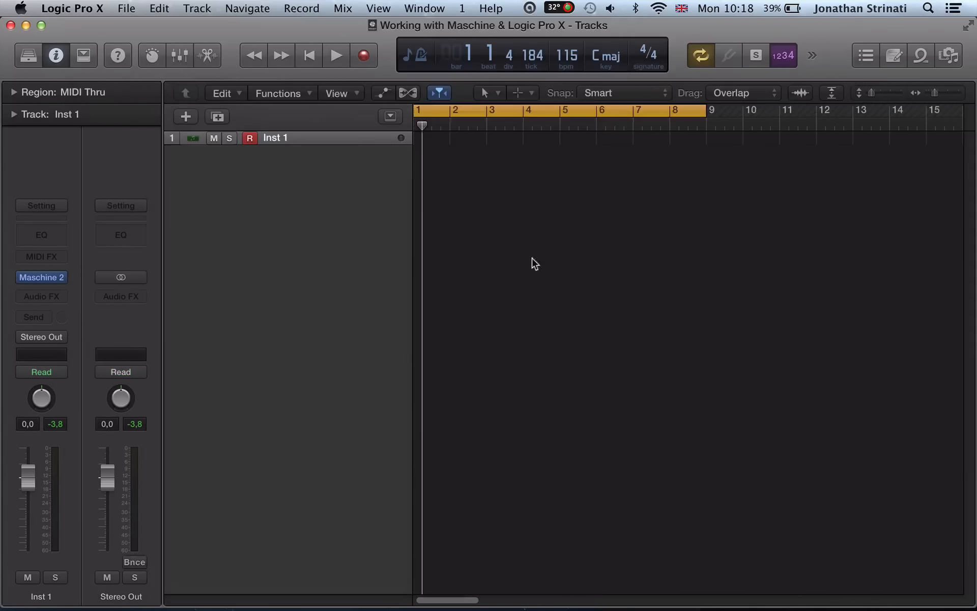
Export the whole Cool Kid Kit Pattern 1 from Maschine as audio onto a new track at bar 14.
key("v")
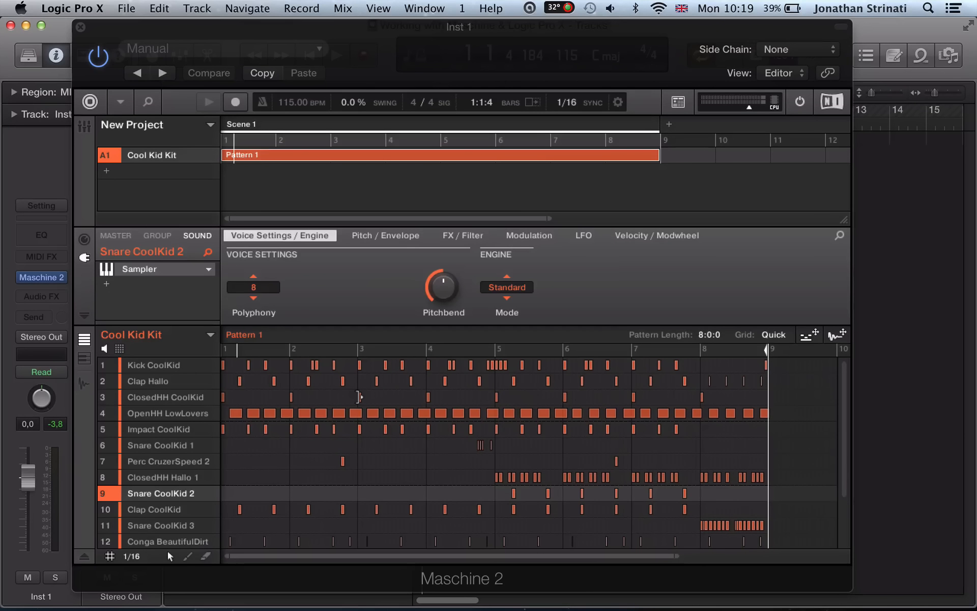
left_click(143, 365)
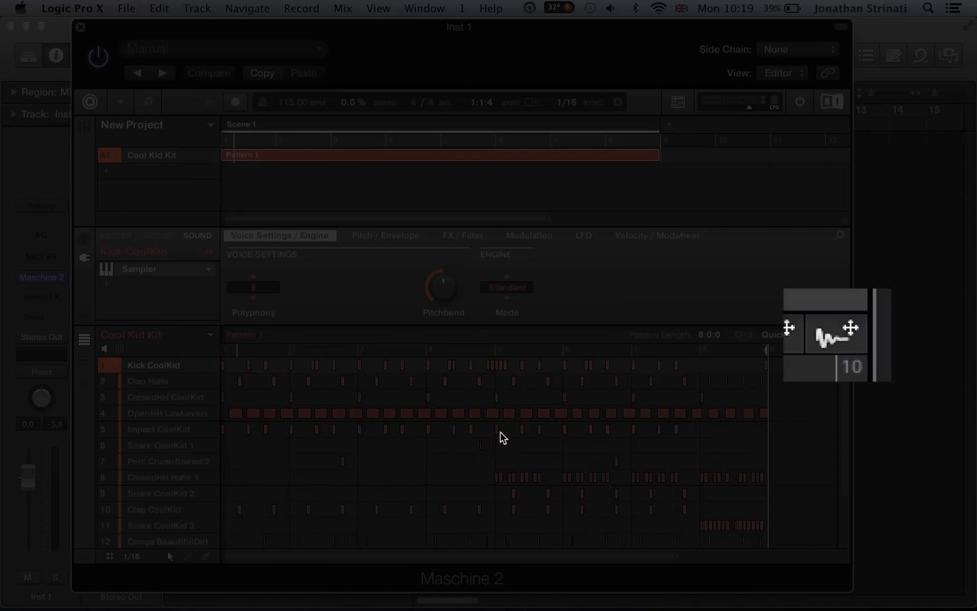
left_click_drag(832, 338, 885, 206)
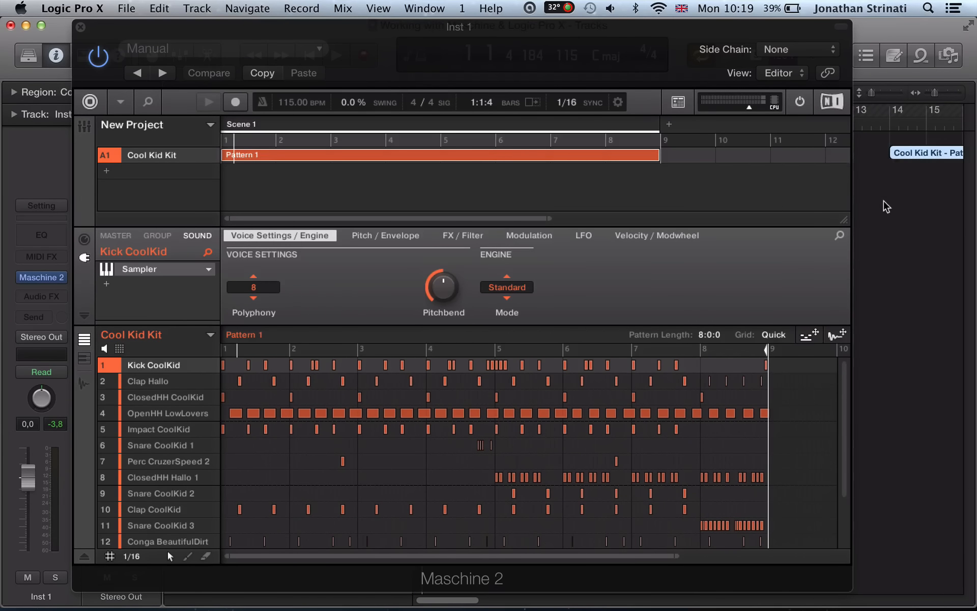
key("v")
scroll(879, 210, "right", 12)
scroll(669, 182, "left", 2)
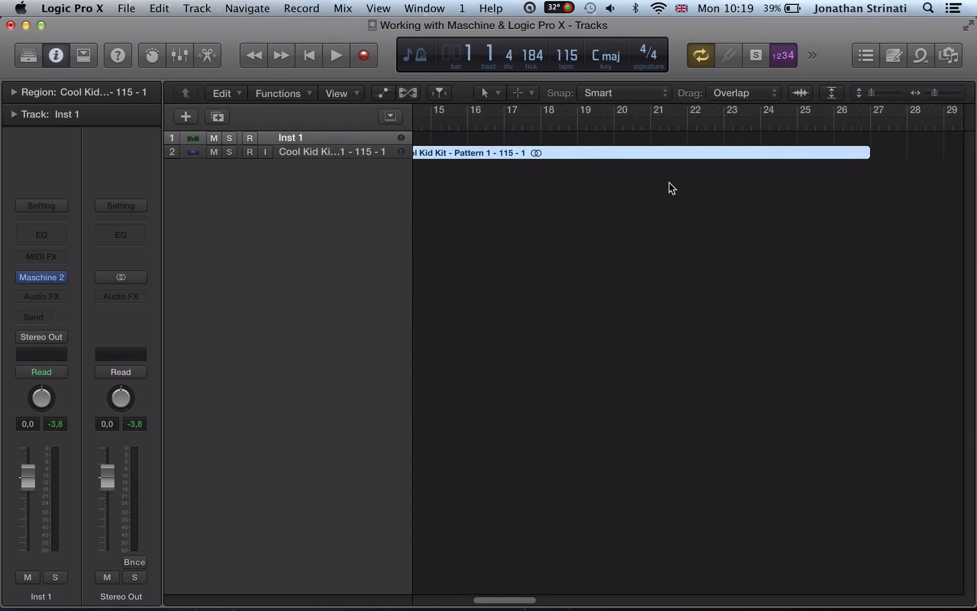
Increase the track height so the exported Cool Kid Kit region shows its waveform.
scroll(667, 187, "left", 2)
key("super+Down")
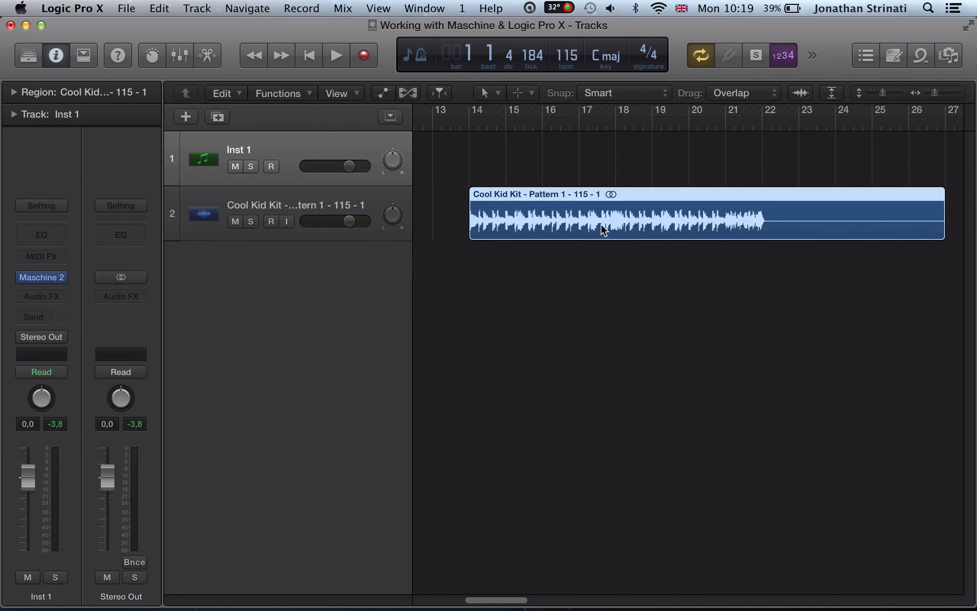
key("v")
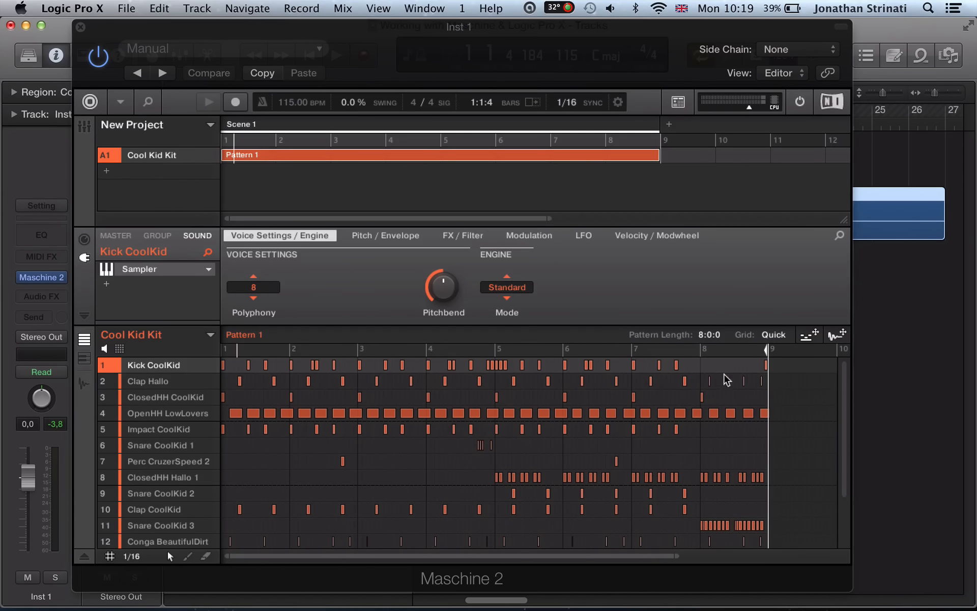
key("v")
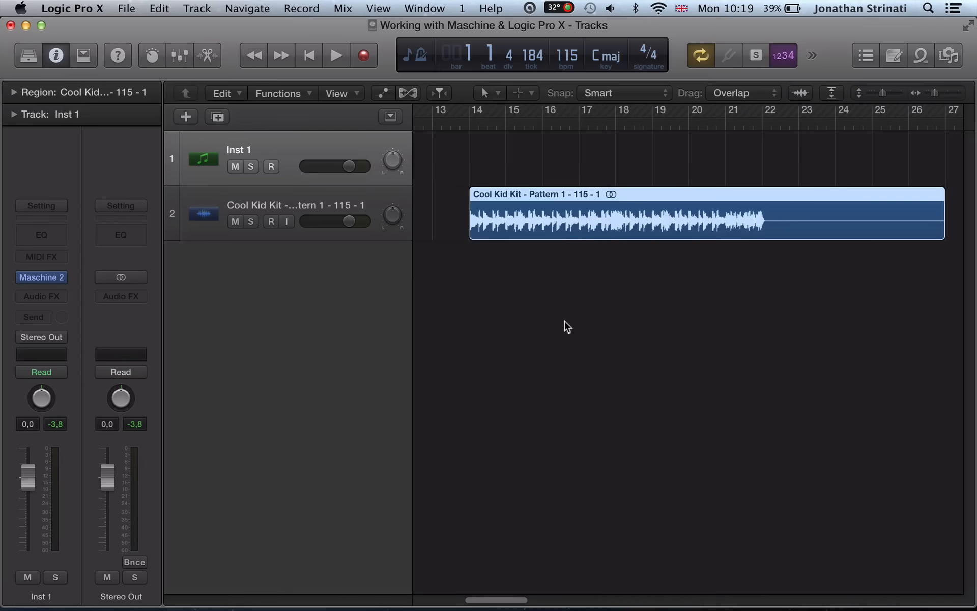
Delete the Cool Kid Kit audio track together with its region.
left_click(386, 193)
key("super+BackSpace")
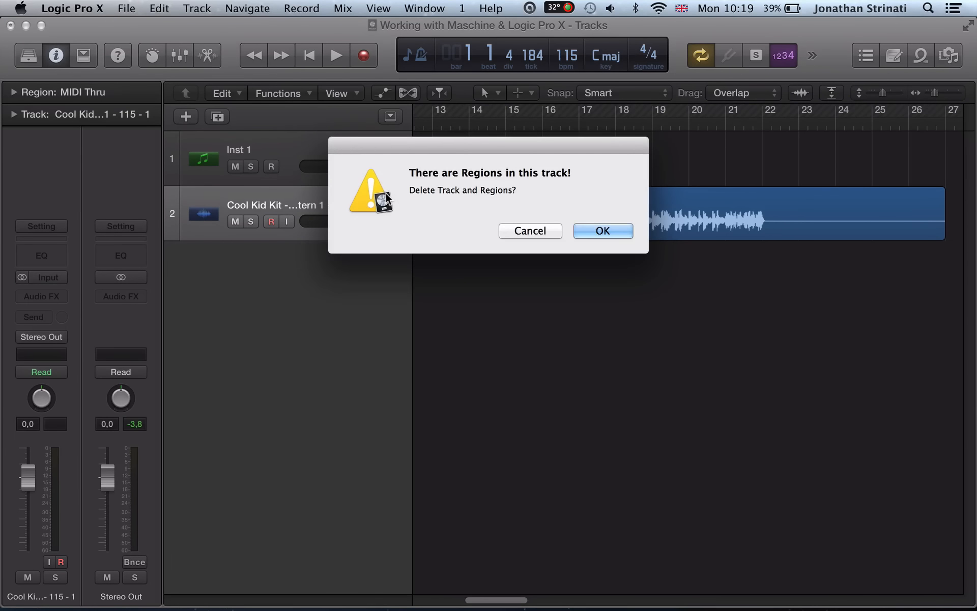
key("Return")
Switch Maschine's pattern editor to keyboard view and export only the Kick CoolKid part as audio onto a new track at bar 25.
key("v")
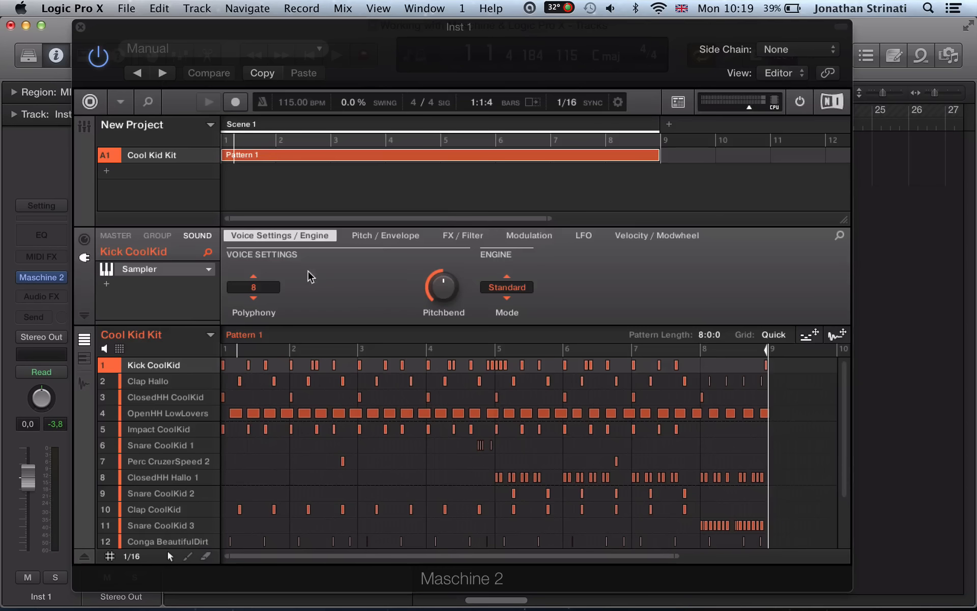
left_click(80, 359)
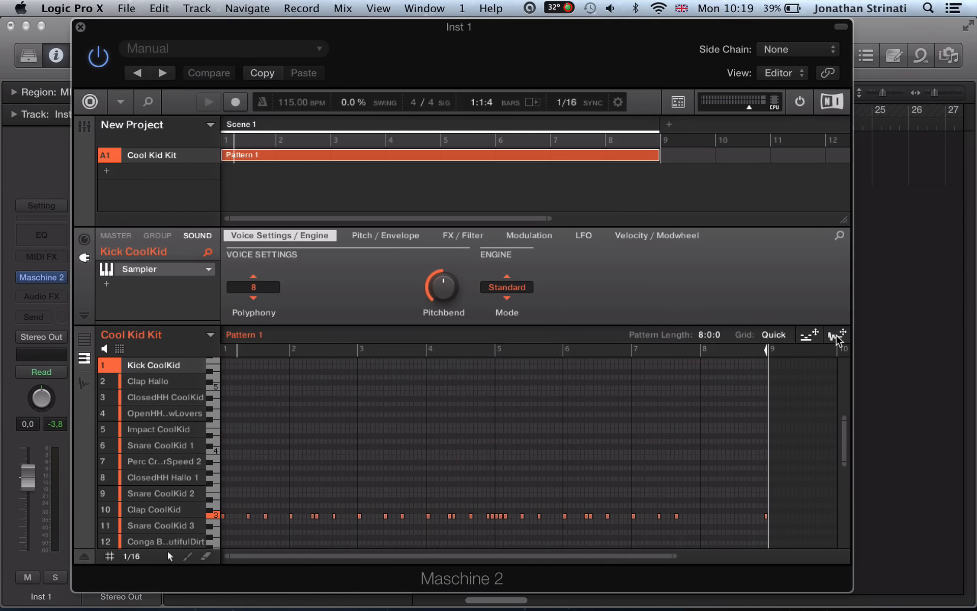
left_click_drag(837, 335, 884, 206)
key("v")
scroll(821, 254, "right", 5)
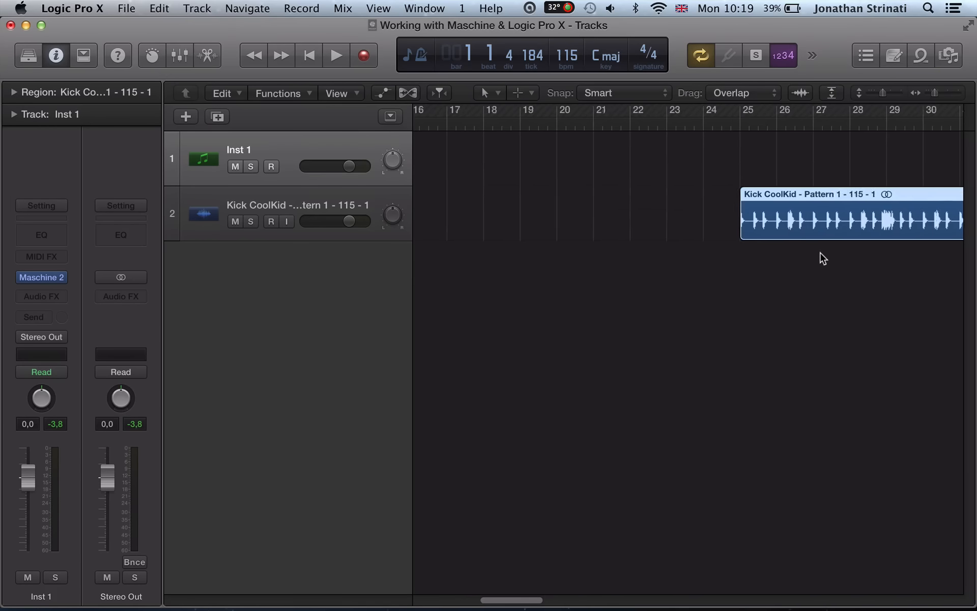
scroll(823, 258, "right", 5)
Turn off cycle mode and audition the Kick CoolKid region with its track temporarily soloed.
left_click(348, 197)
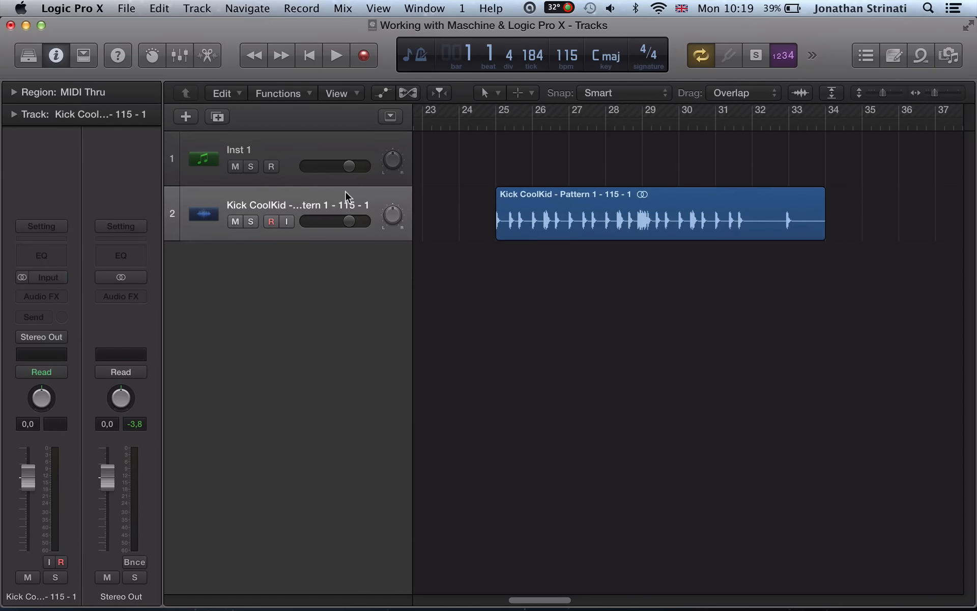
left_click(560, 205)
key("c")
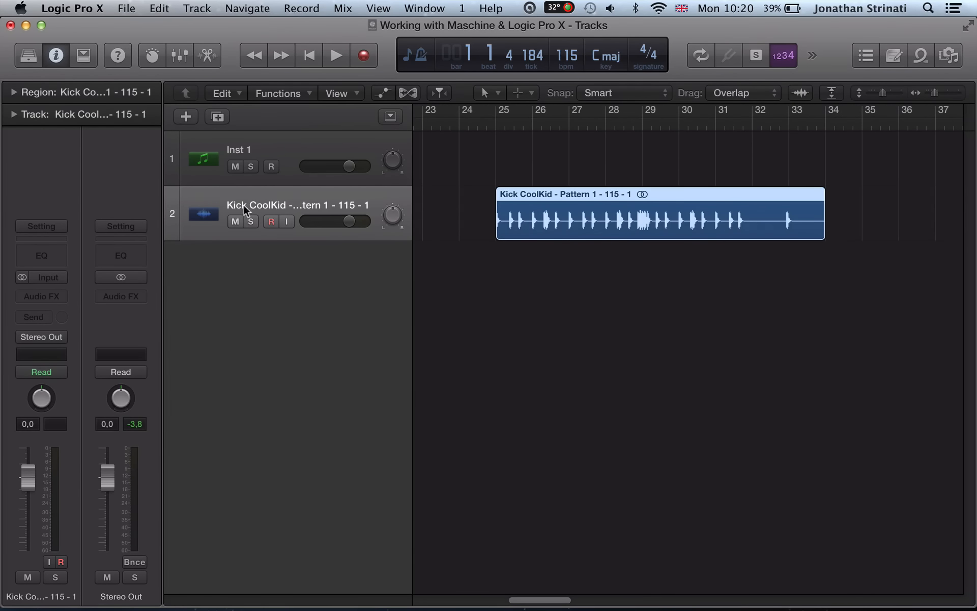
left_click(250, 221)
key("space")
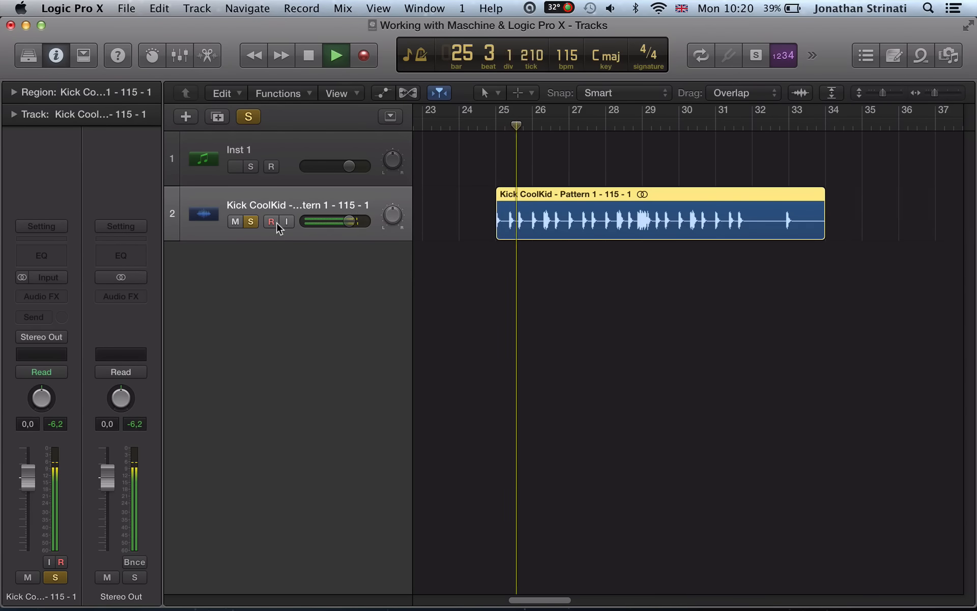
key("space")
left_click(248, 219)
Export the Clap Hallo part from Maschine as audio onto a new track below the kick, starting at bar 25.
key("v")
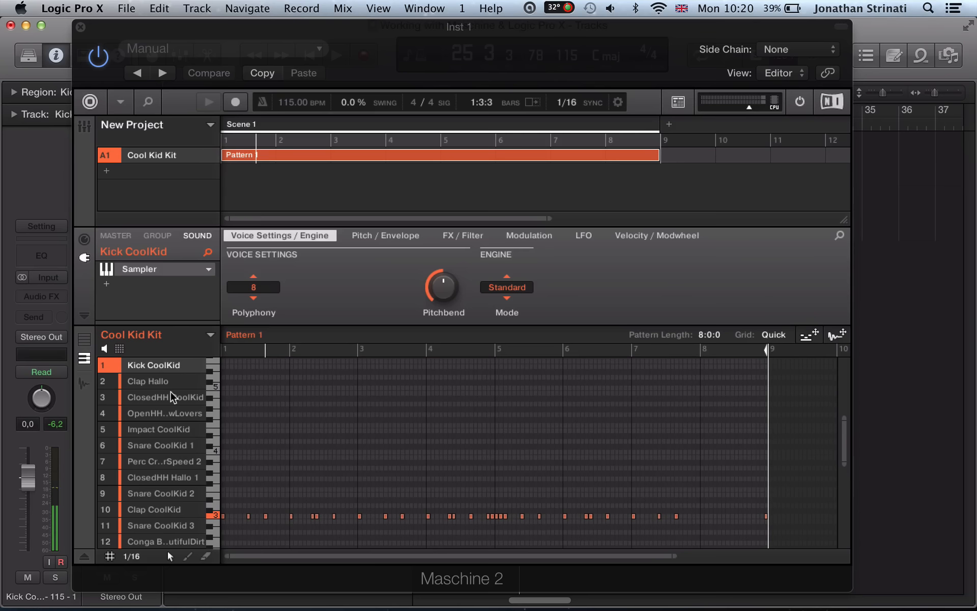
left_click(160, 383)
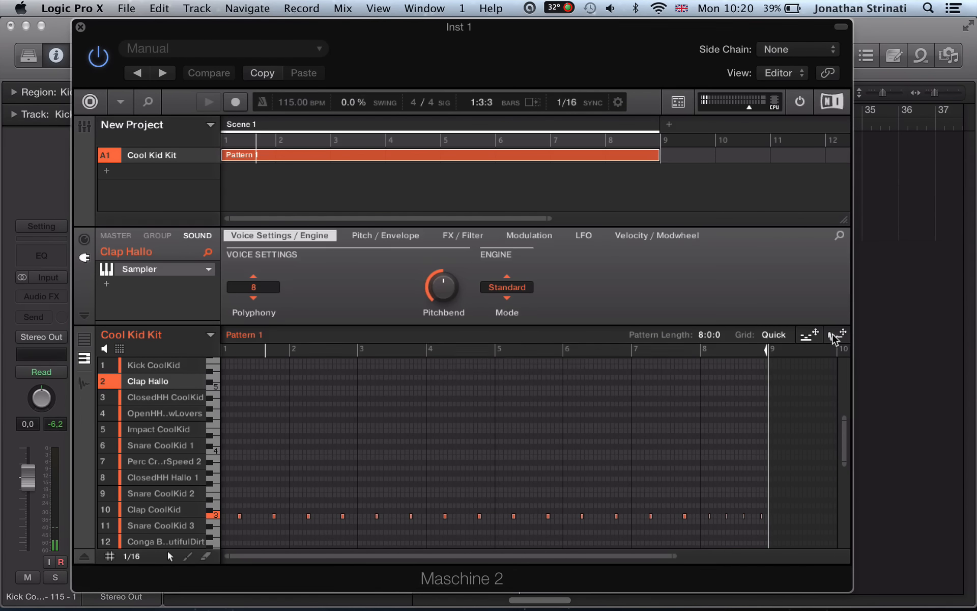
left_click_drag(836, 334, 543, 264)
key("v")
Delete the Kick CoolKid and Clap Hallo audio tracks together with their regions.
left_click(295, 261)
left_click(300, 204, "shift")
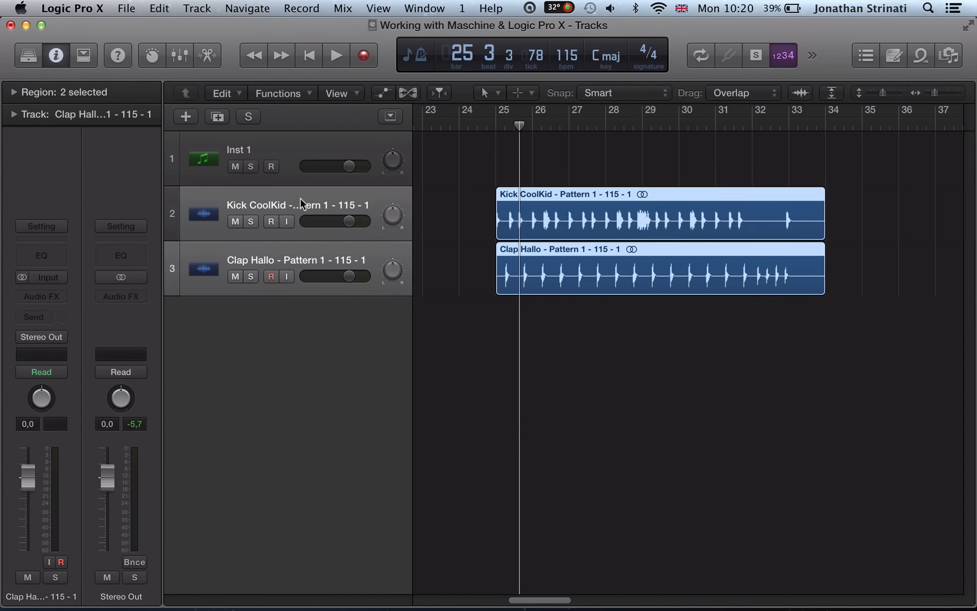
key("Delete")
key("super+Delete")
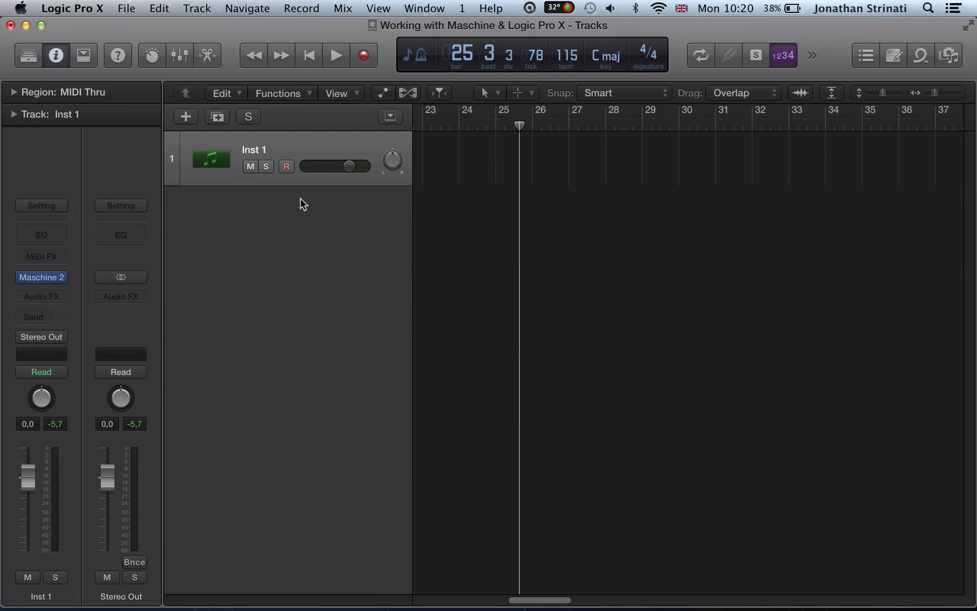
Return the playhead to bar 1 with cycle mode turned on, and reopen the Maschine plug-in window.
key("Return")
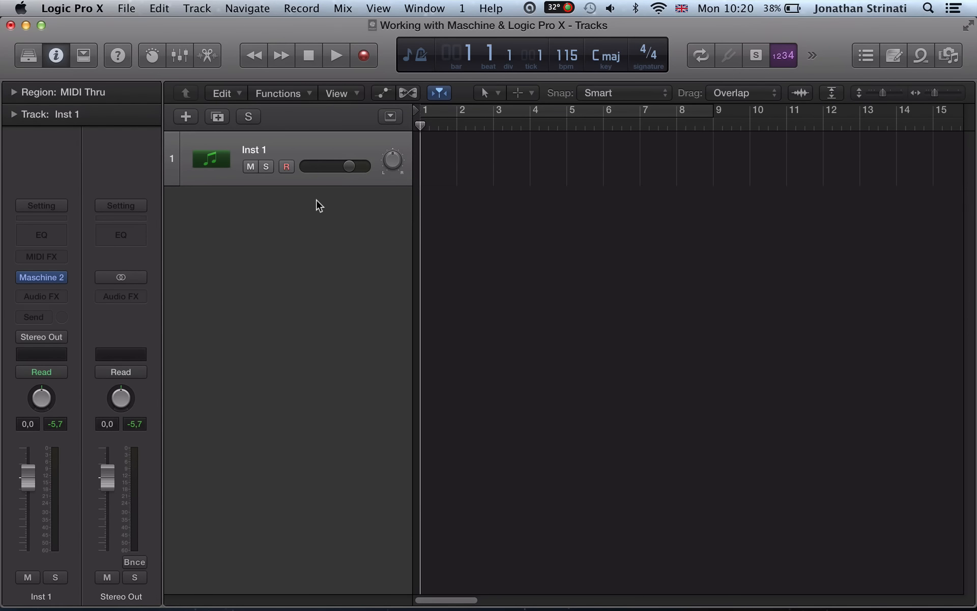
key("c")
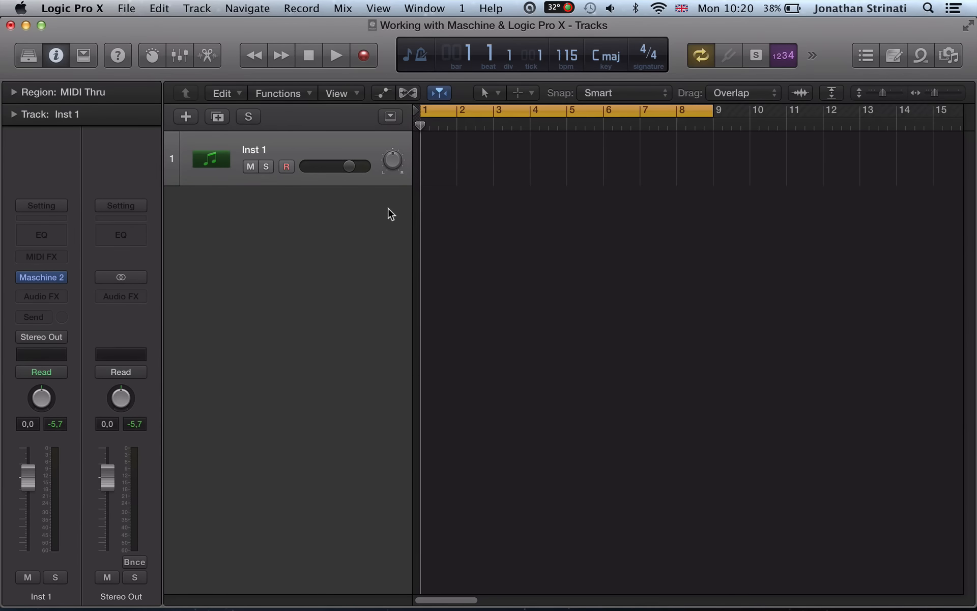
key("v")
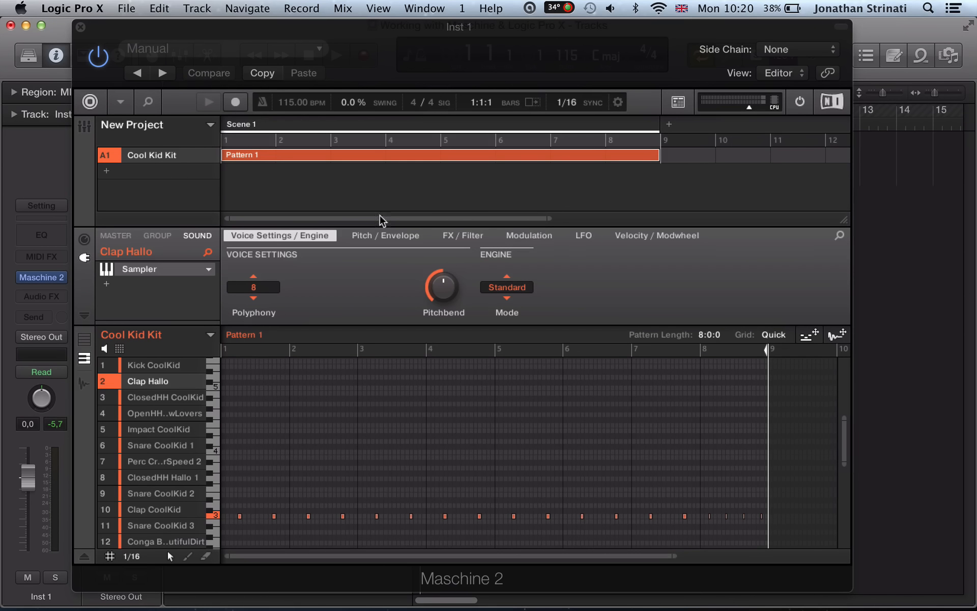
Route the Kick CoolKid sound's audio output in Maschine to Ext. 1.
left_click(172, 367)
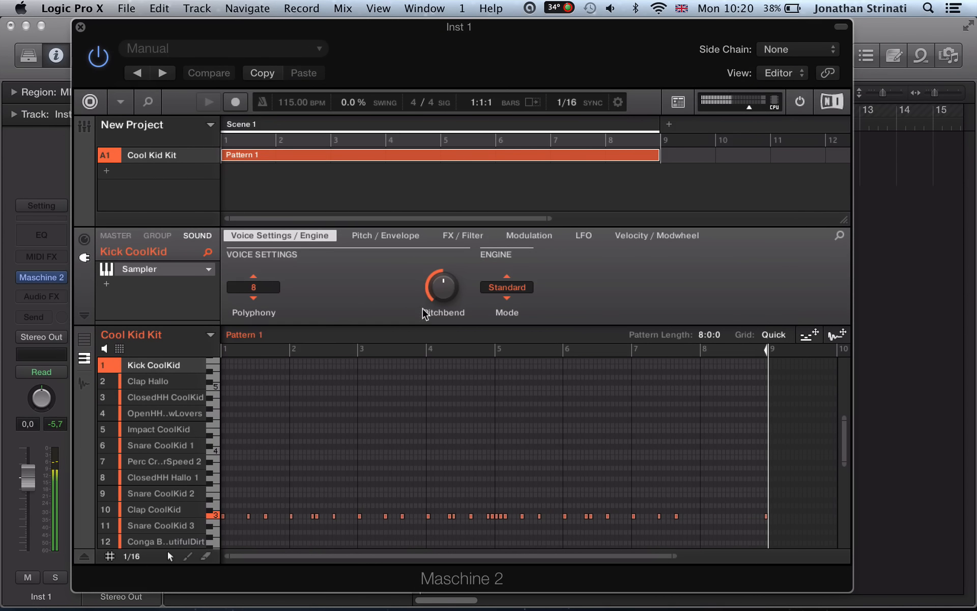
left_click(379, 239)
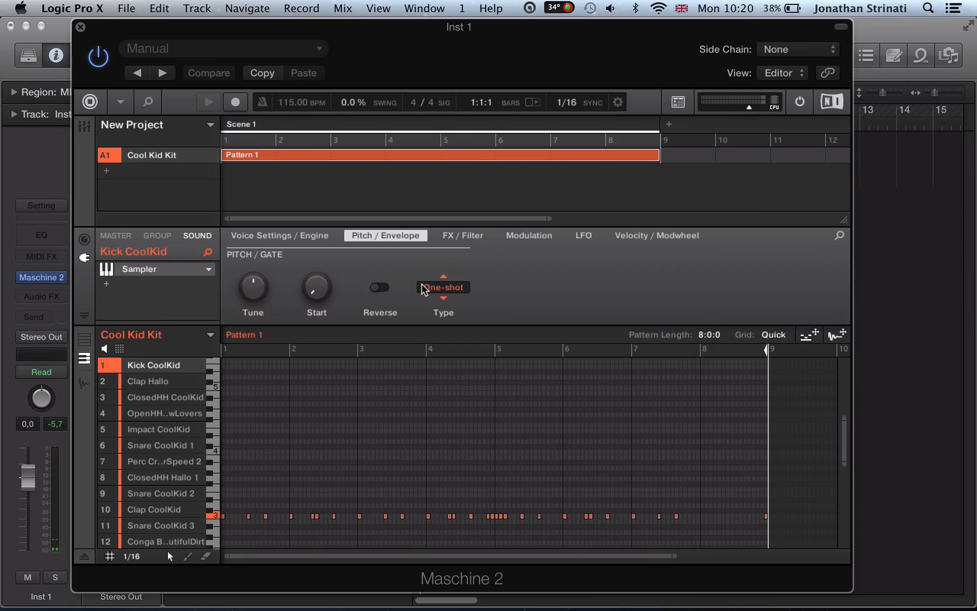
left_click(267, 237)
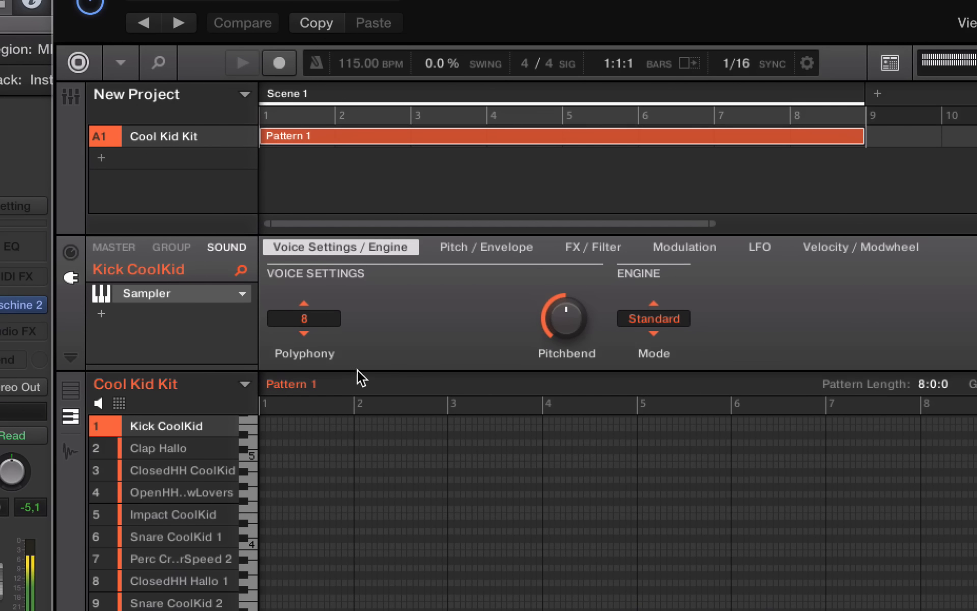
left_click(70, 253)
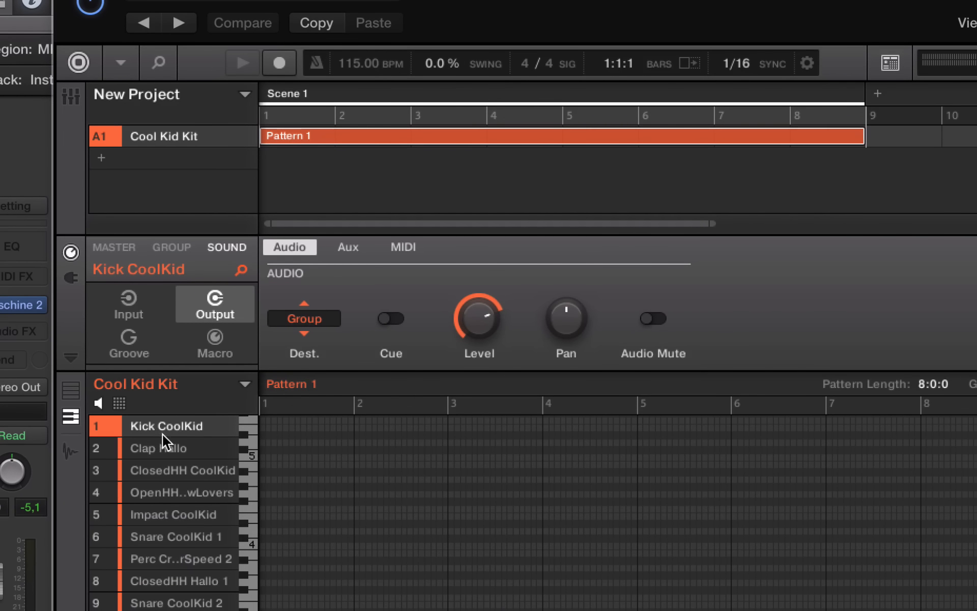
left_click(305, 321)
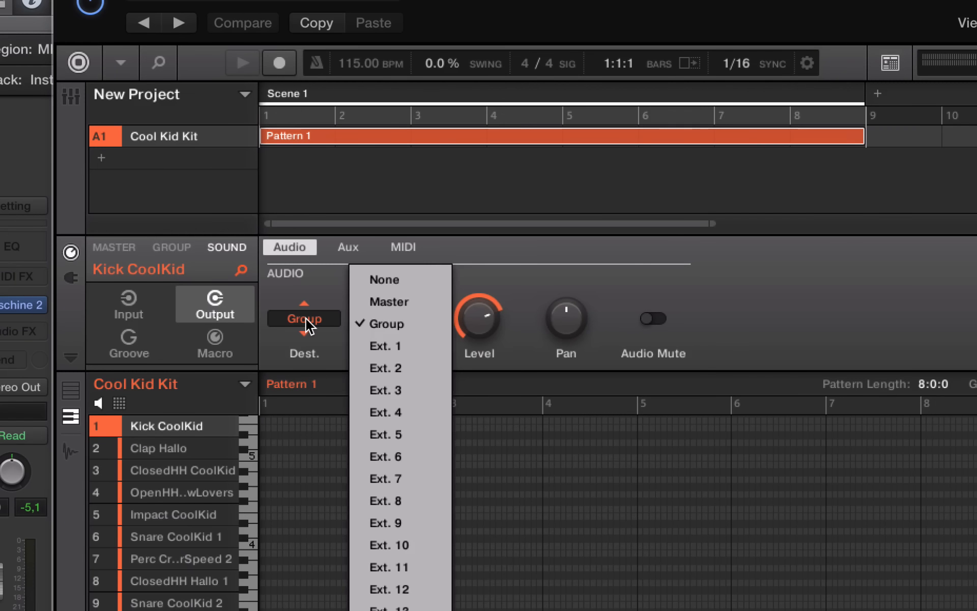
left_click(366, 345)
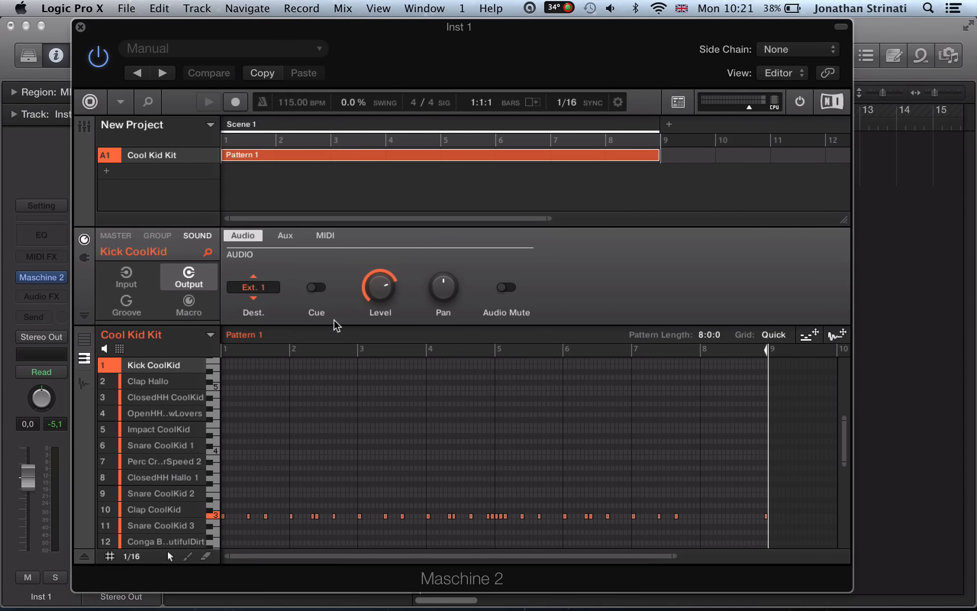
In Maschine's mixer view, route sounds 2, 3 and 4 to Ext. 2, Ext. 3 and Ext. 4 respectively.
key("Tab")
key("Tab")
left_click(84, 126)
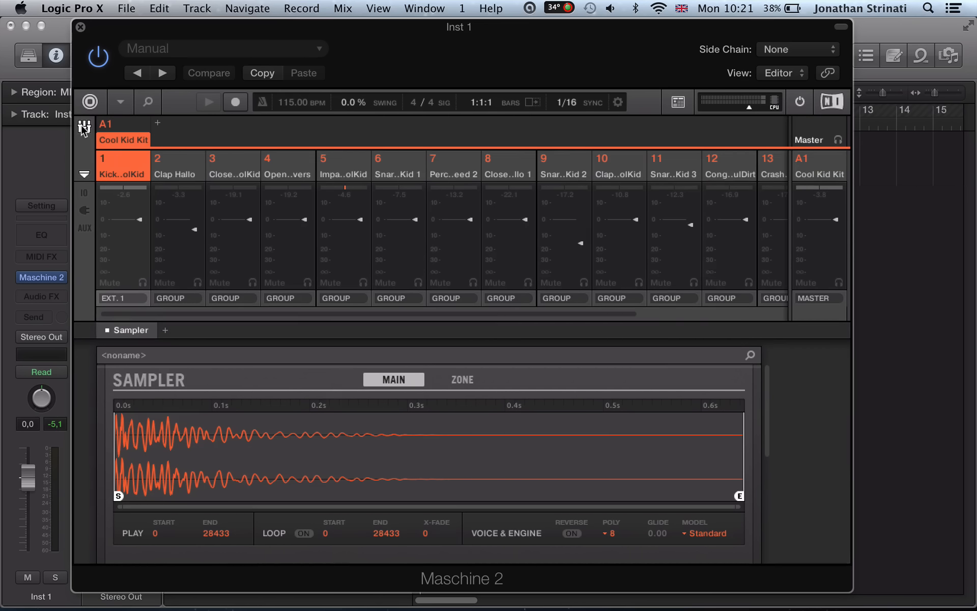
left_click(170, 299)
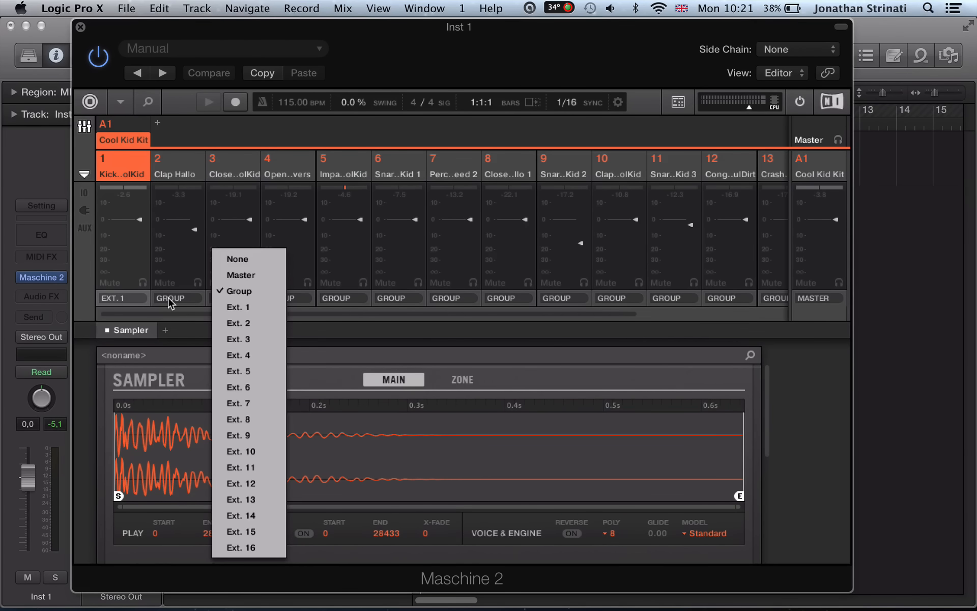
left_click(237, 325)
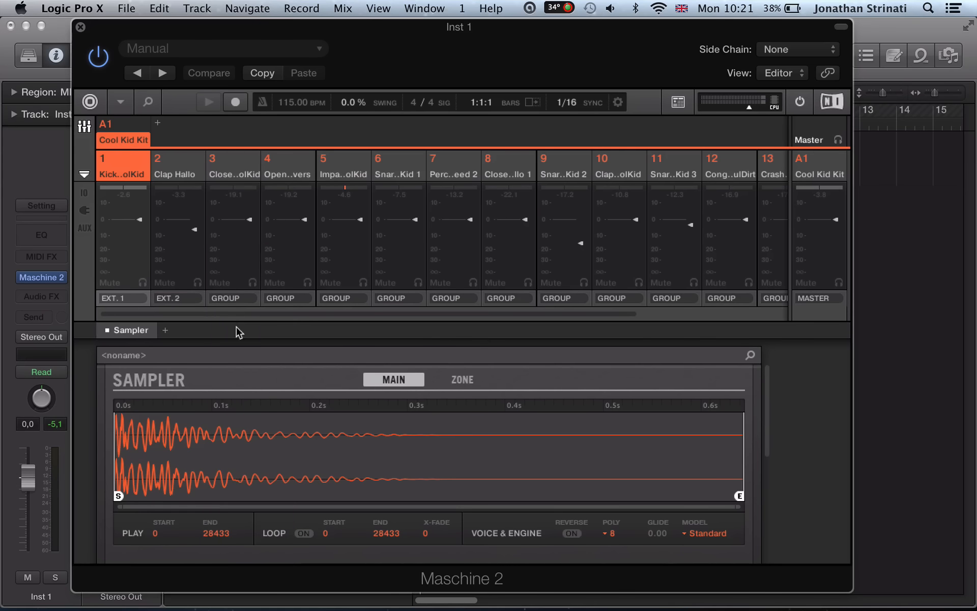
left_click(233, 299)
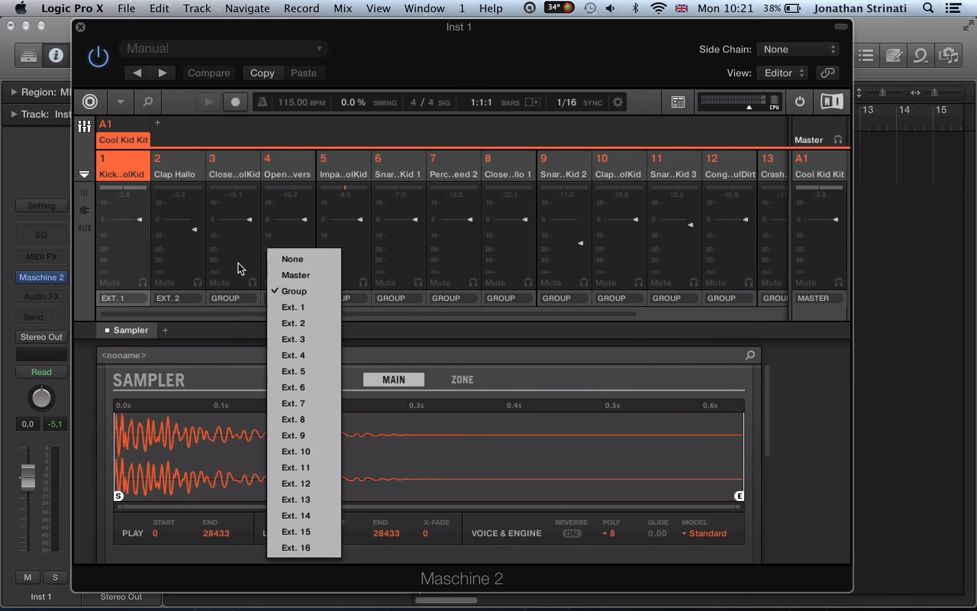
left_click(294, 339)
left_click(275, 297)
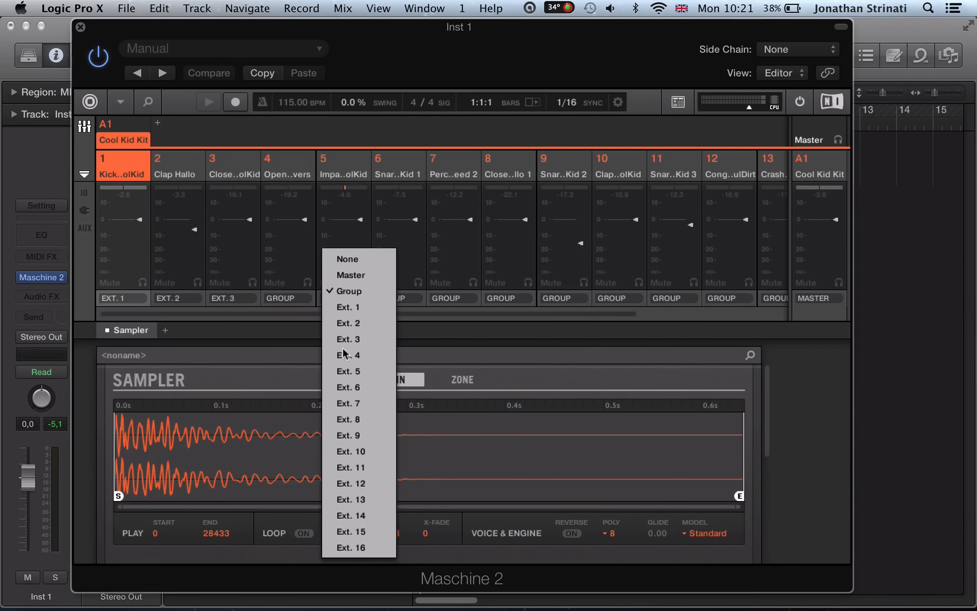
left_click(344, 355)
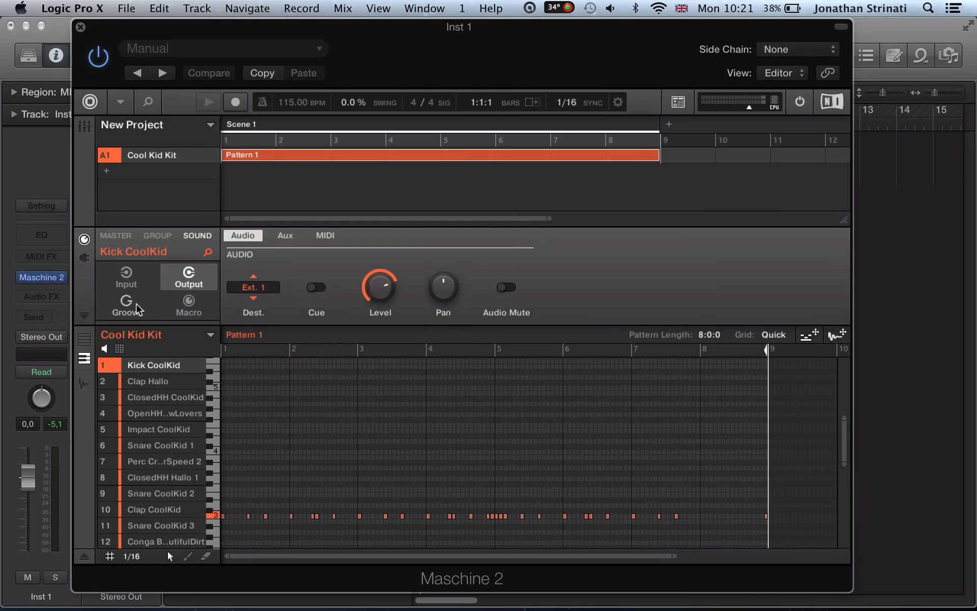
Show Logic's mixer in place of the Maschine window and briefly play the pattern to check the channel levels.
key("super+w")
key("x")
key("space")
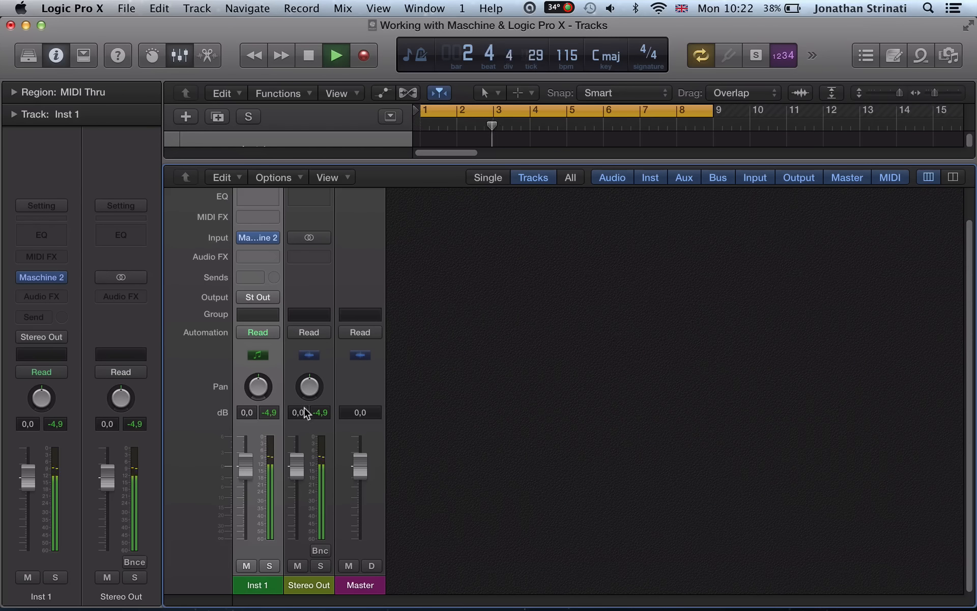
key("space")
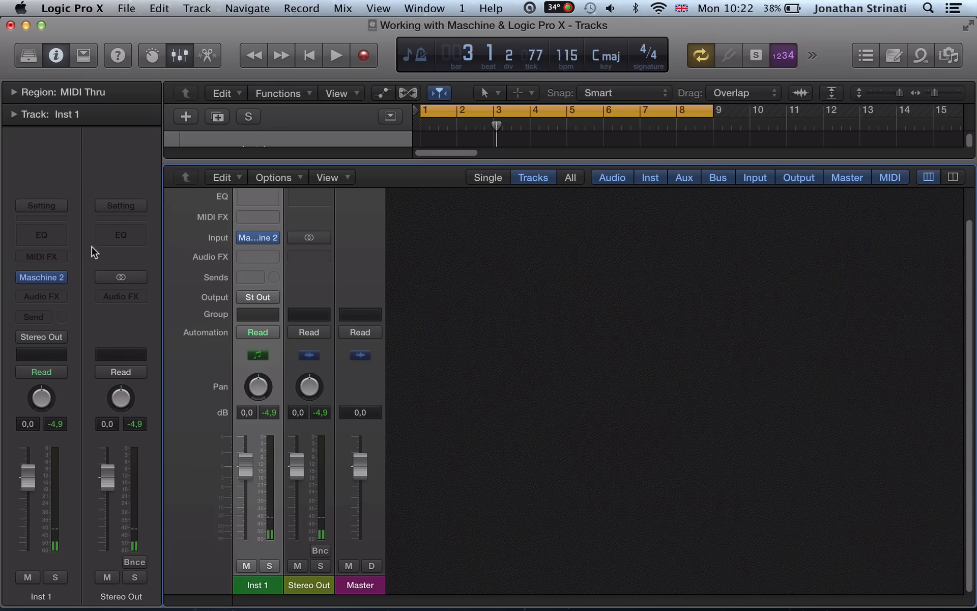
Reload Maschine 2 on the Inst 1 track as Multi-Output (16xStereo) and check that its kit and pattern are kept.
mouse_move(61, 275)
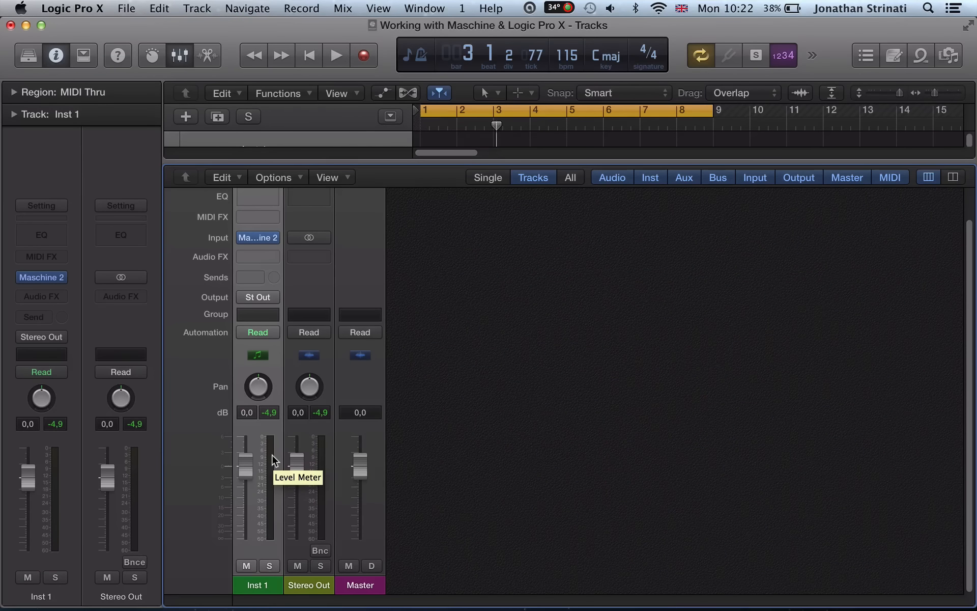
left_click(64, 278)
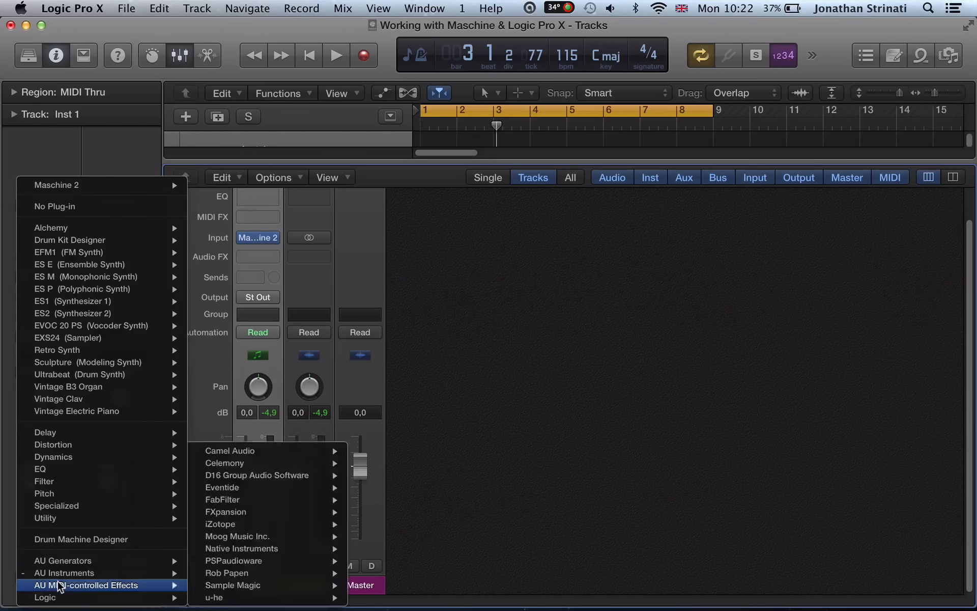
mouse_move(60, 574)
mouse_move(249, 501)
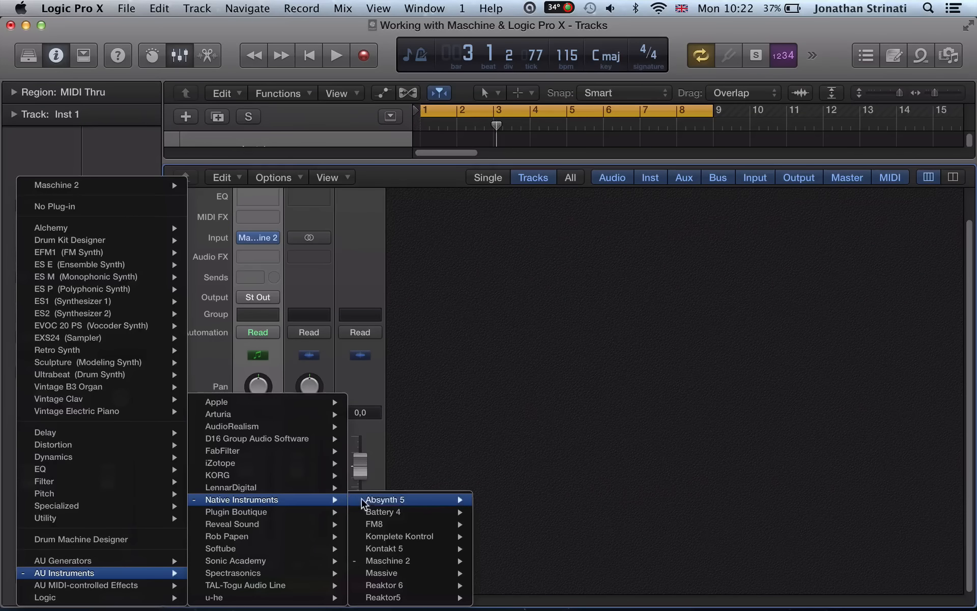
mouse_move(397, 562)
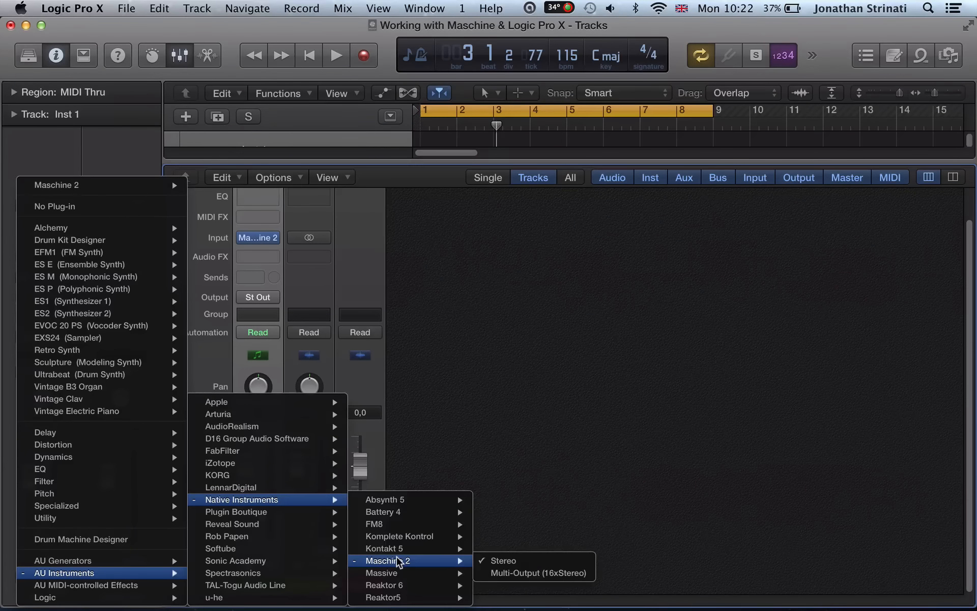
left_click(527, 572)
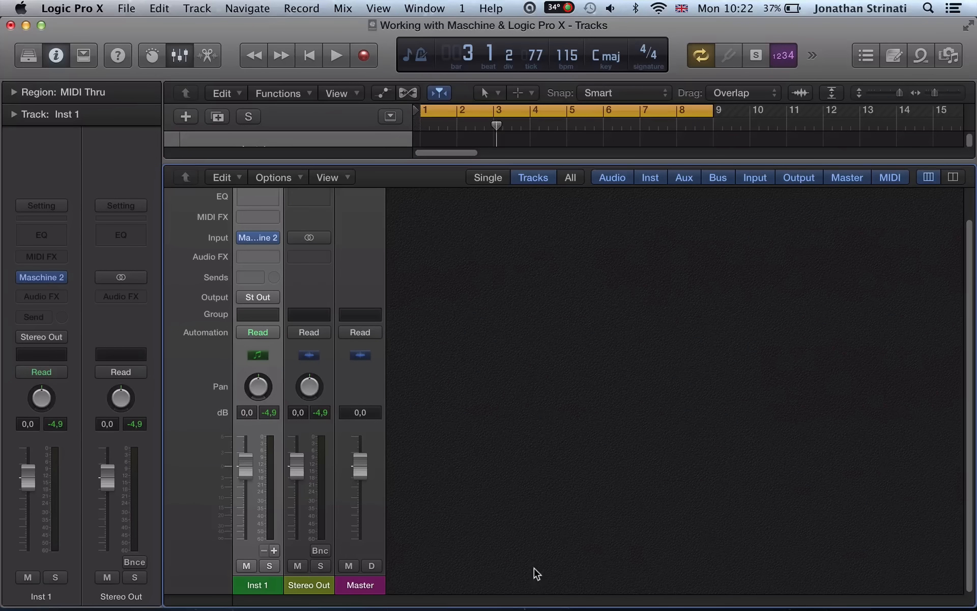
left_click(261, 237)
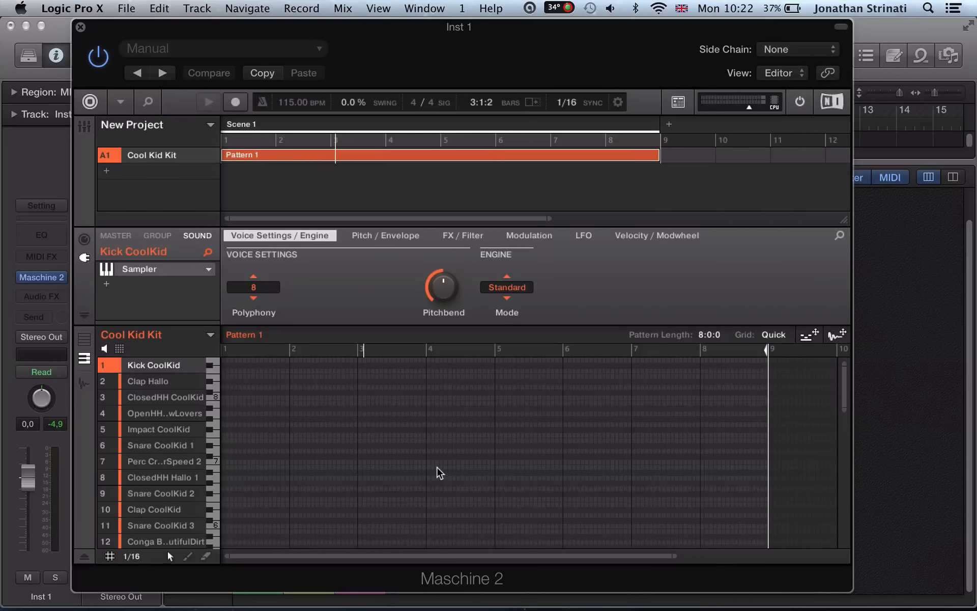
key("super+w")
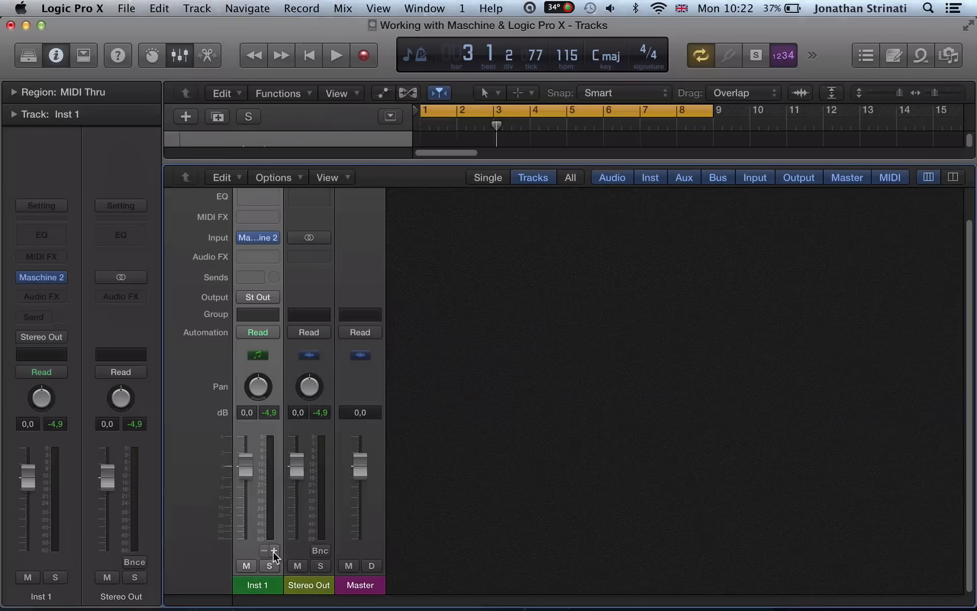
Add the 15 auxiliary output channels, Aux 1 to Aux 15, to the Inst 1 channel strip in the mixer.
left_click(271, 550)
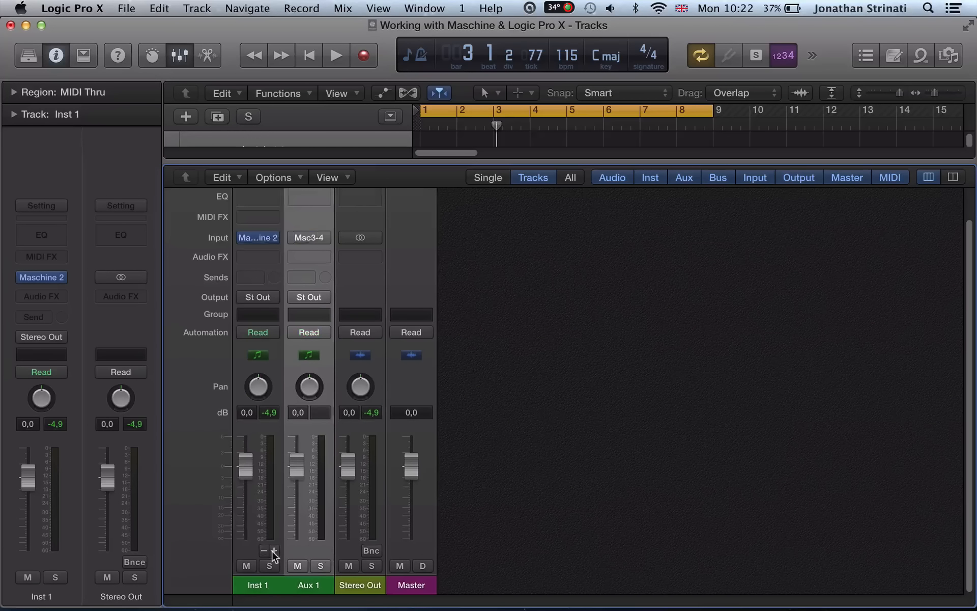
left_click(271, 550)
left_click(272, 550)
left_click(271, 551)
left_click(272, 550)
left_click(274, 551)
left_click(274, 550)
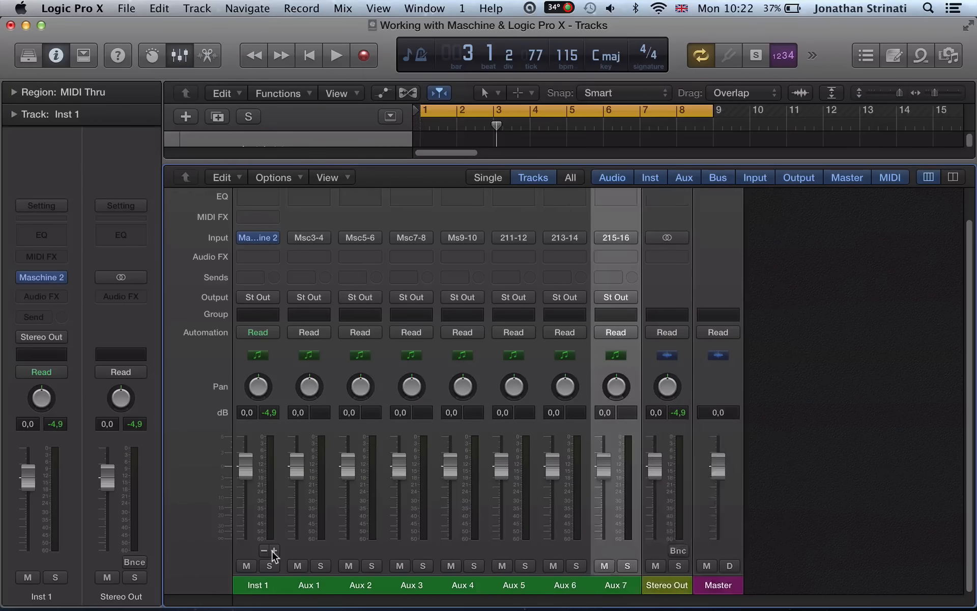
left_click(274, 550)
left_click(274, 550)
left_click(274, 550)
left_click(274, 551)
left_click(274, 550)
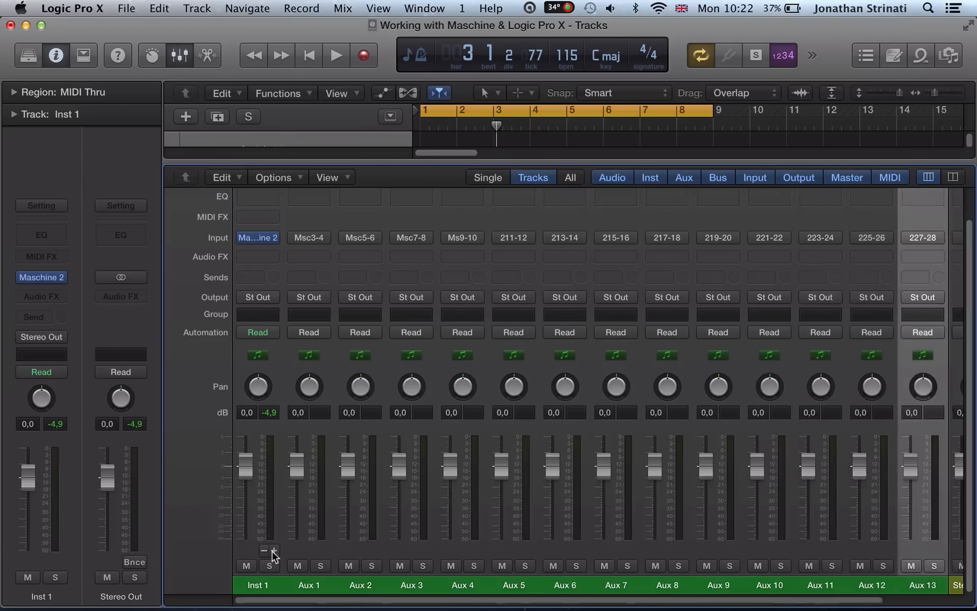
left_click(273, 551)
left_click(274, 551)
left_click(274, 551)
scroll(680, 547, "right", 2)
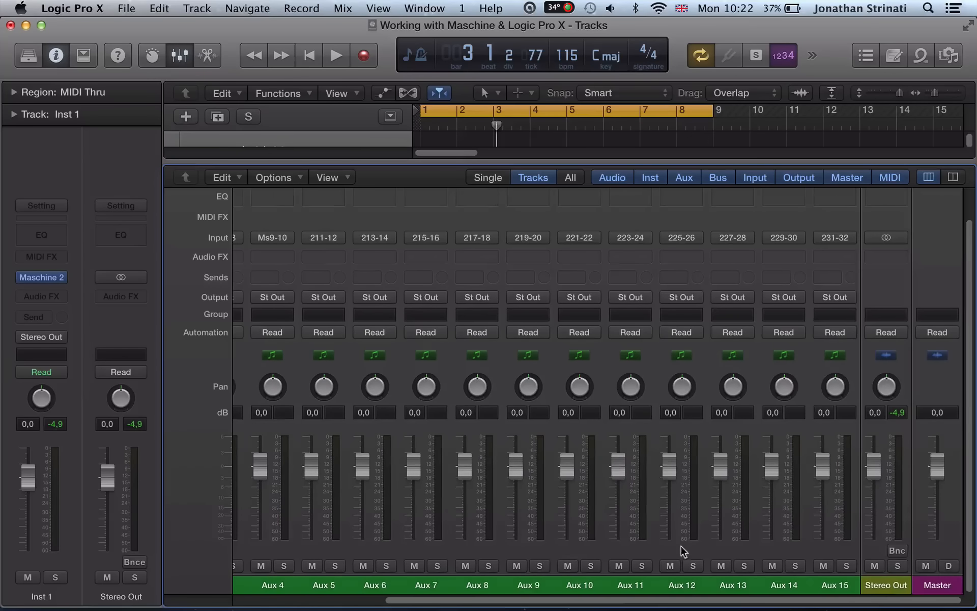
scroll(797, 561, "left", 5)
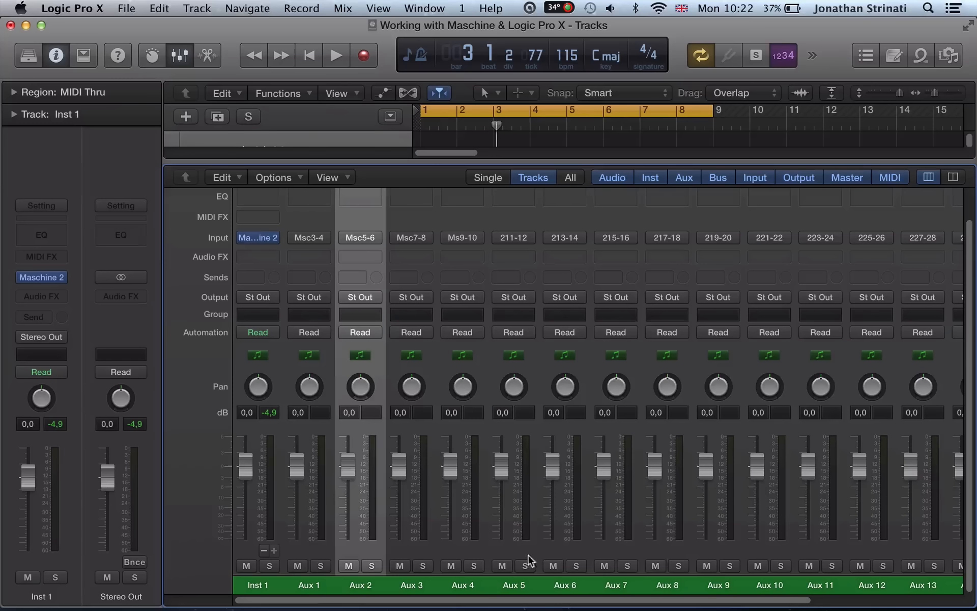
Select the Inst 1, Aux 1, Aux 2 and Aux 3 channel strips in turn to match them with Maschine's outputs.
left_click(249, 586)
mouse_move(258, 239)
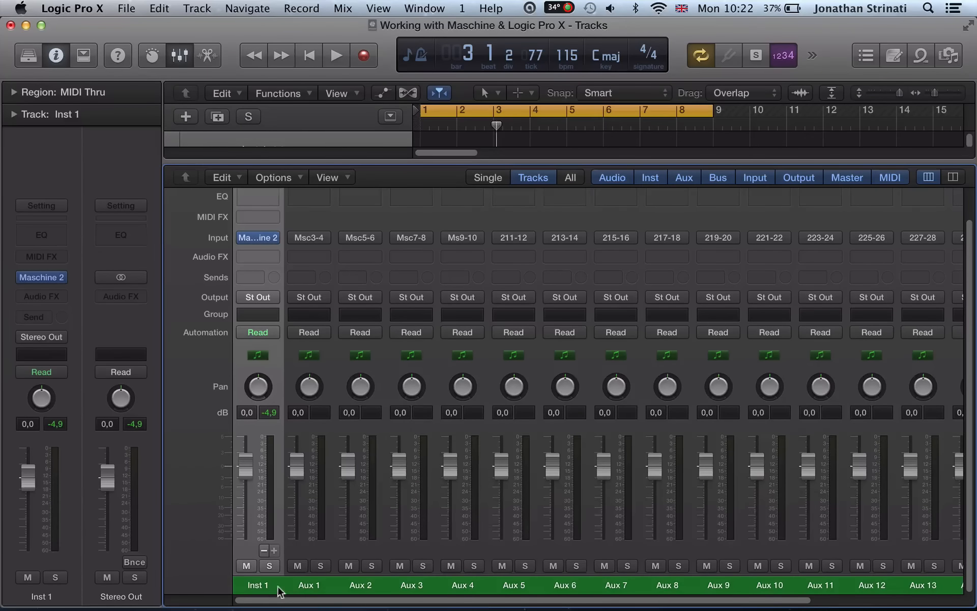
left_click(310, 590)
left_click(382, 589)
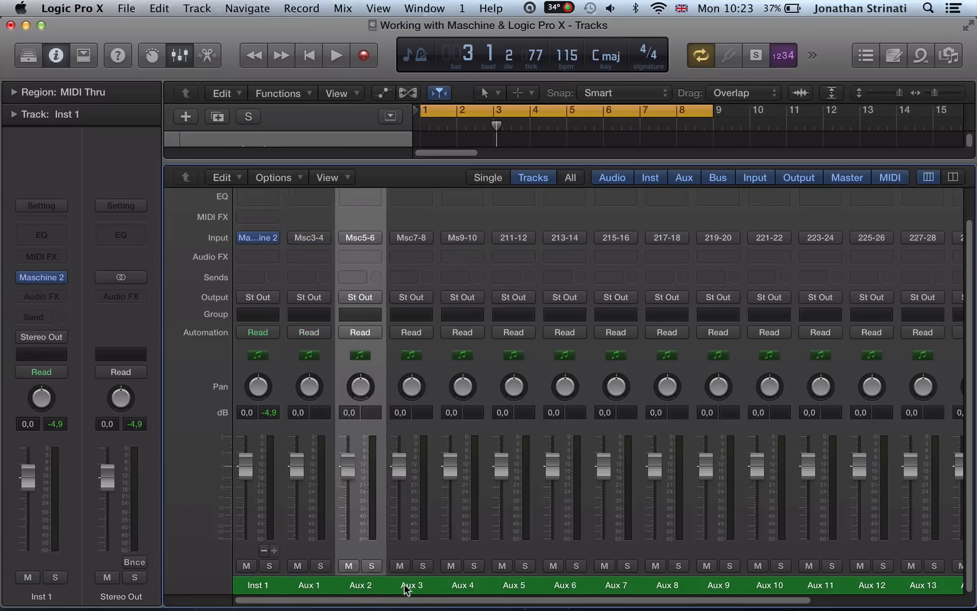
left_click(406, 587)
Play the pattern and examine the level meters across Inst 1 and all the aux channels.
key("space")
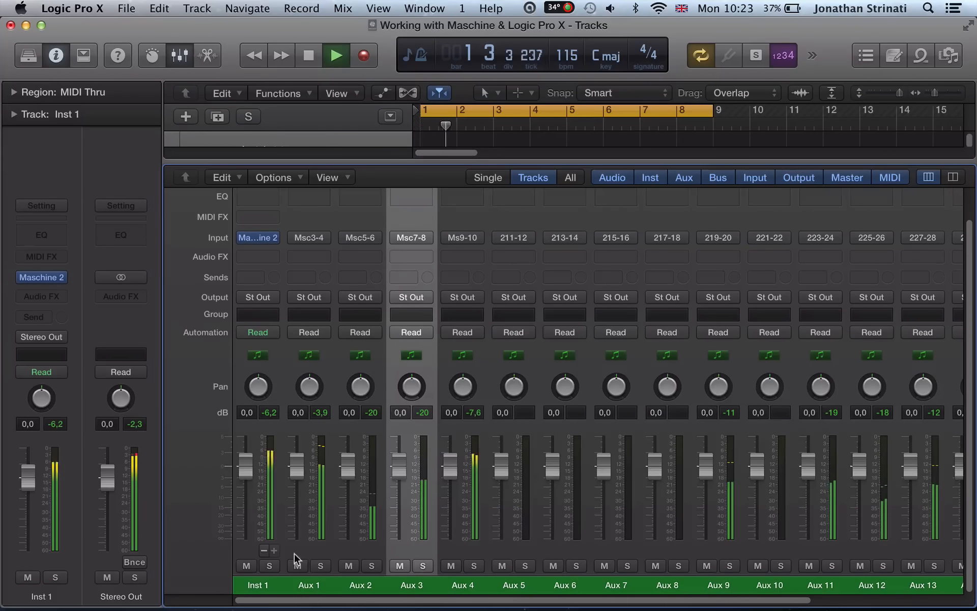
scroll(679, 574, "right", 5)
scroll(678, 570, "left", 5)
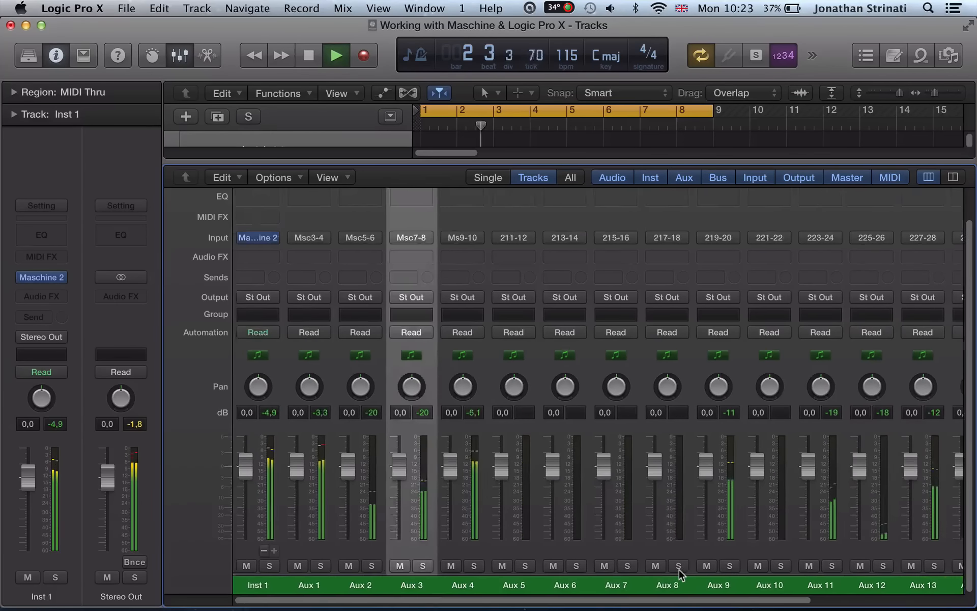
scroll(679, 570, "right", 5)
scroll(679, 569, "left", 5)
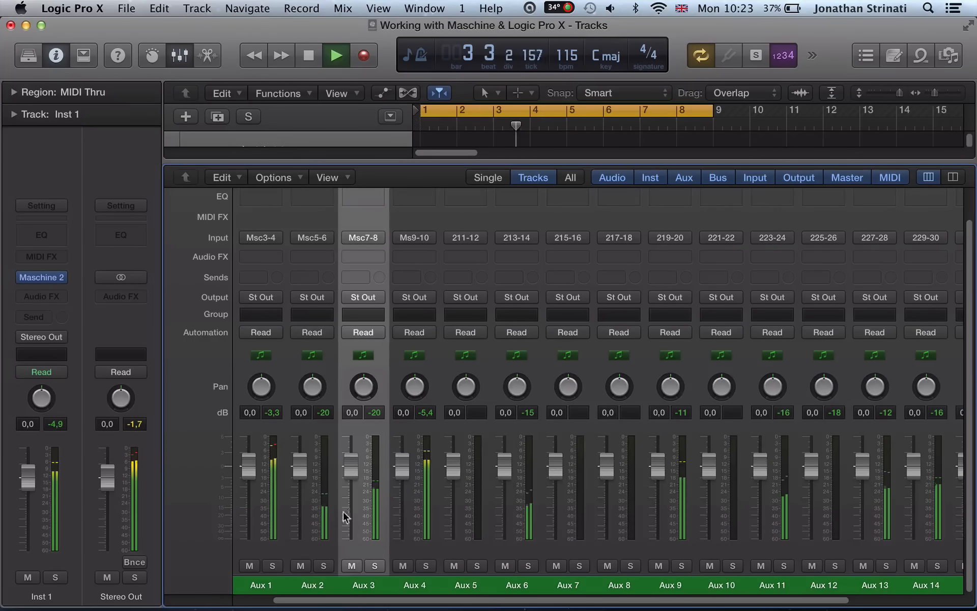
scroll(569, 533, "right", 2)
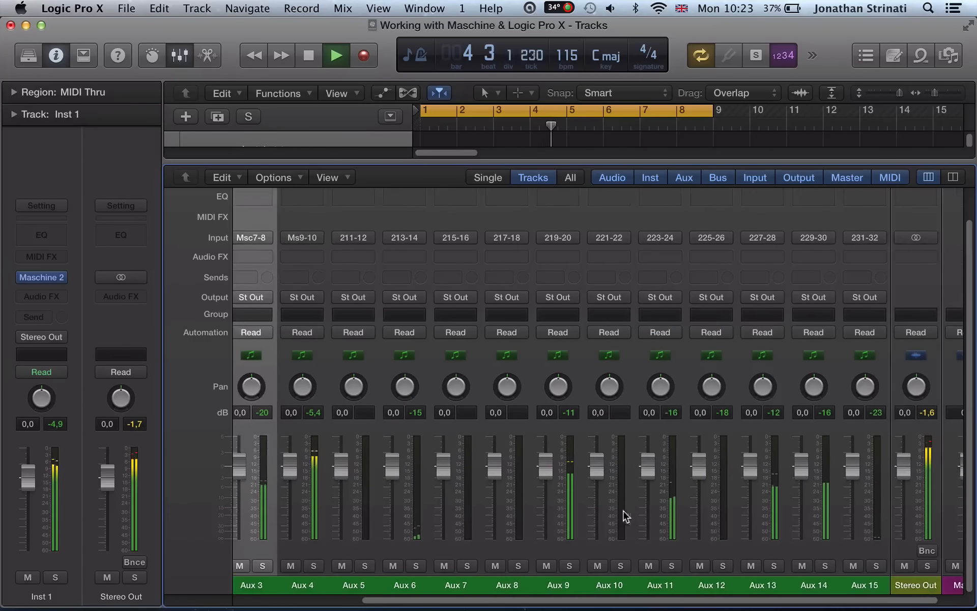
Look through the audio effect plug-in categories available for the Aux 3 channel strip and stop playback.
scroll(519, 509, "left", 2)
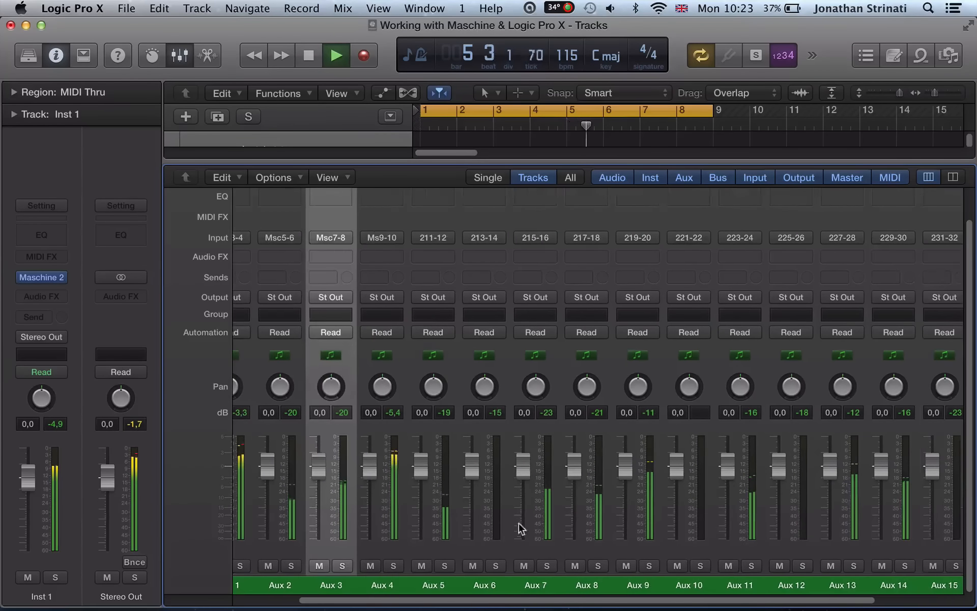
left_click(339, 256)
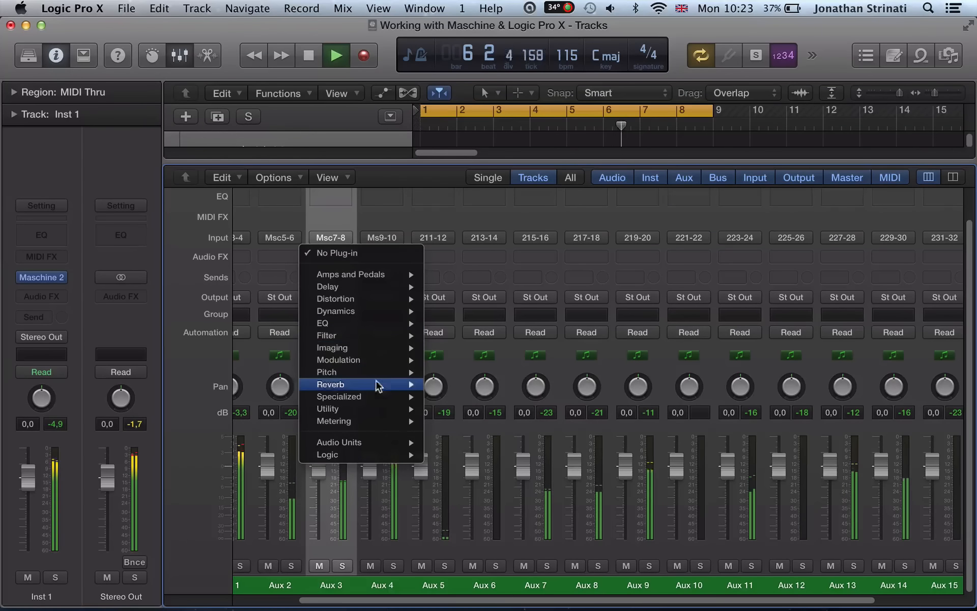
left_click(454, 441)
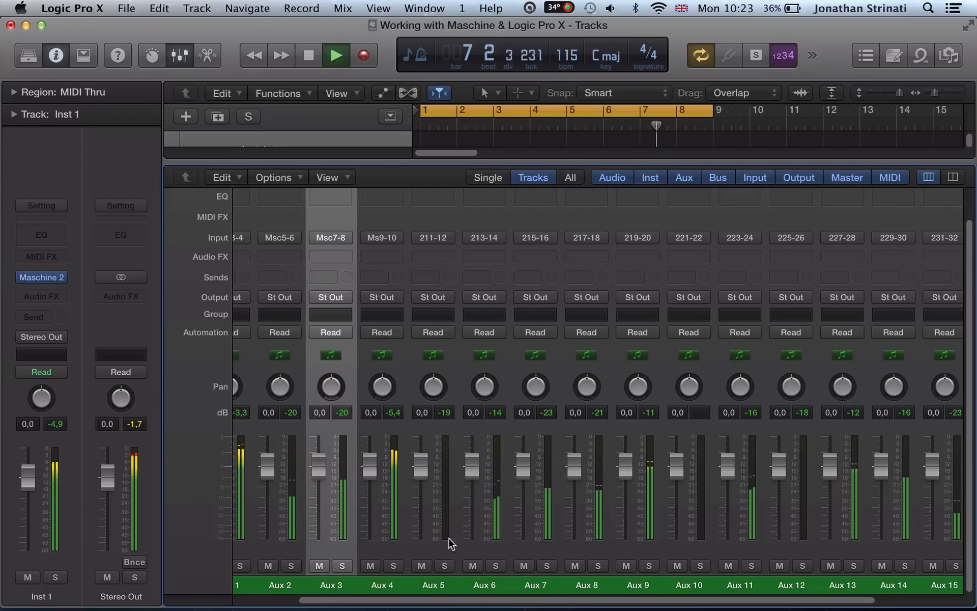
scroll(617, 532, "right", 2)
scroll(613, 524, "left", 4)
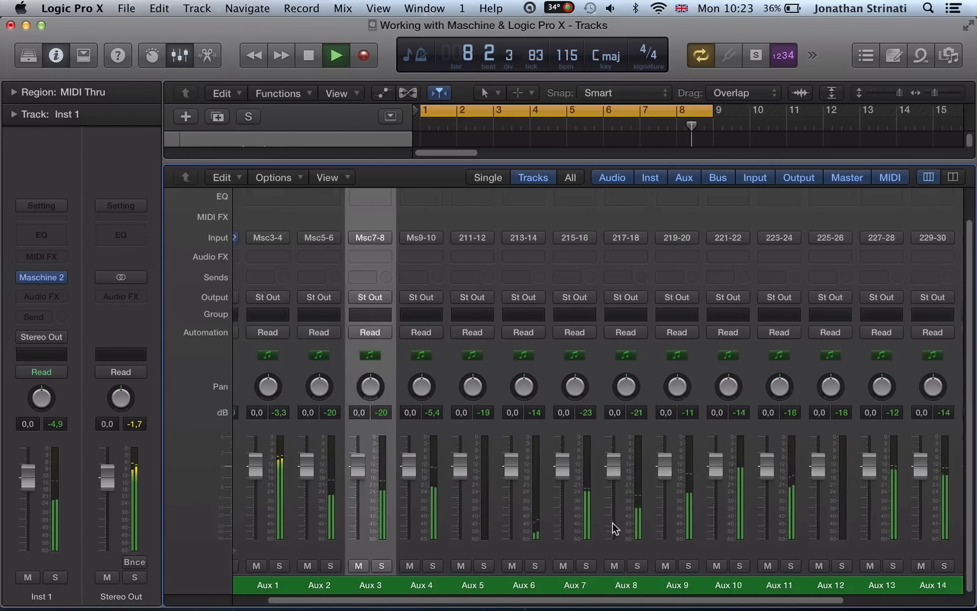
key("space")
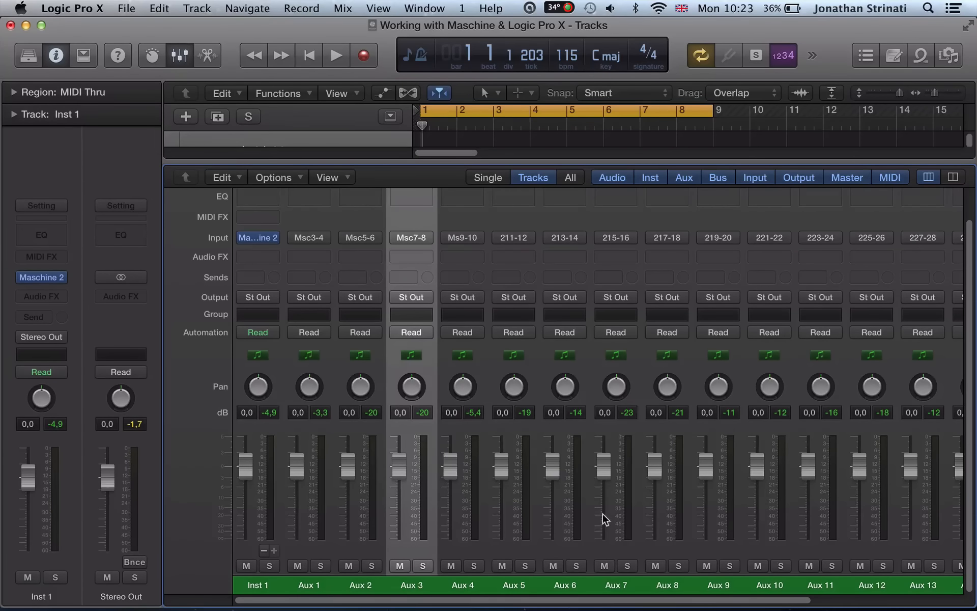
Open the Maschine 2 window and check the output destinations available for the Kick CoolKid sound.
key("v")
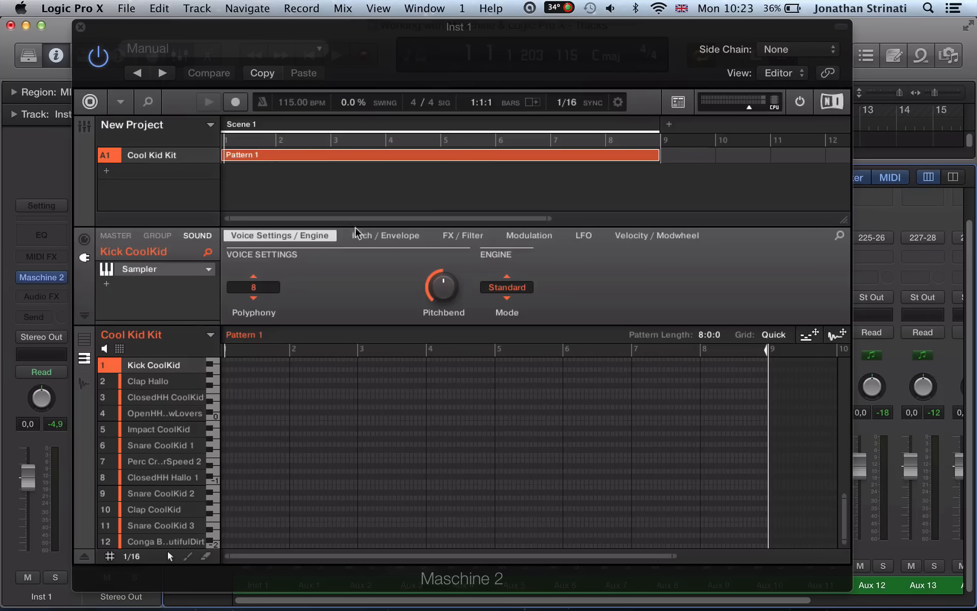
left_click(83, 239)
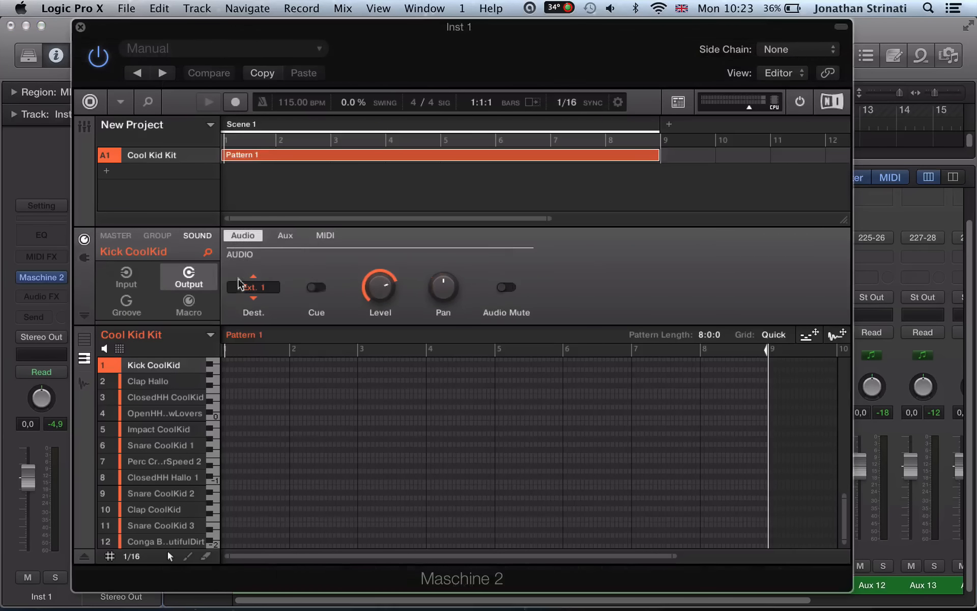
left_click(273, 288)
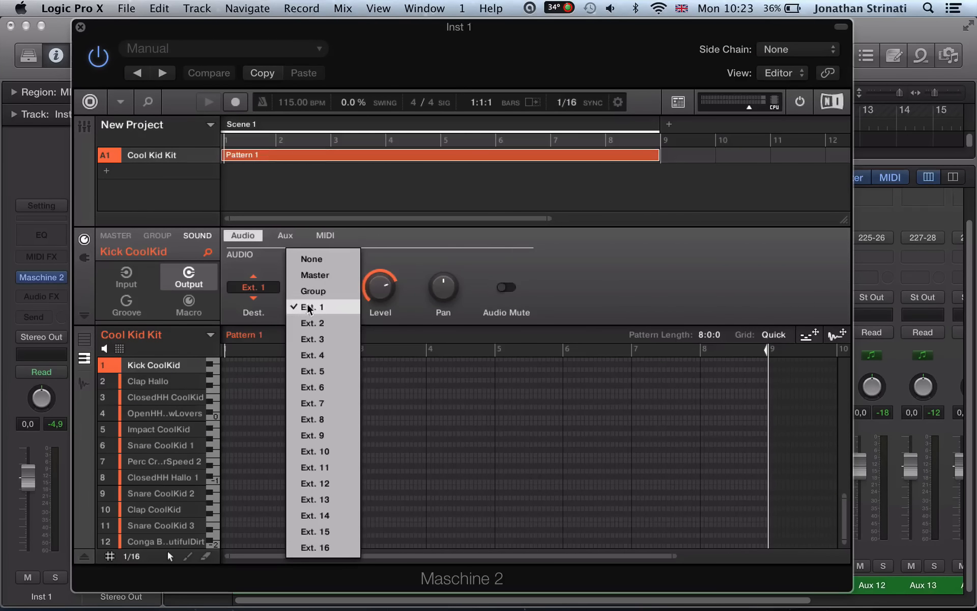
left_click(586, 298)
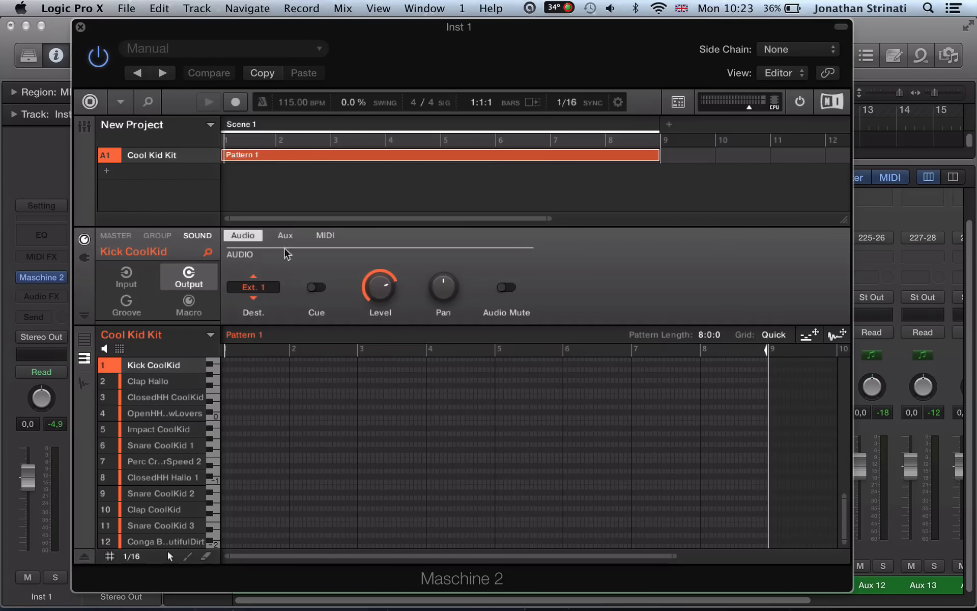
Review the external outputs of all 16 sounds in Maschine's mixer and the destination options of the Cool Kid Kit group.
key("Tab")
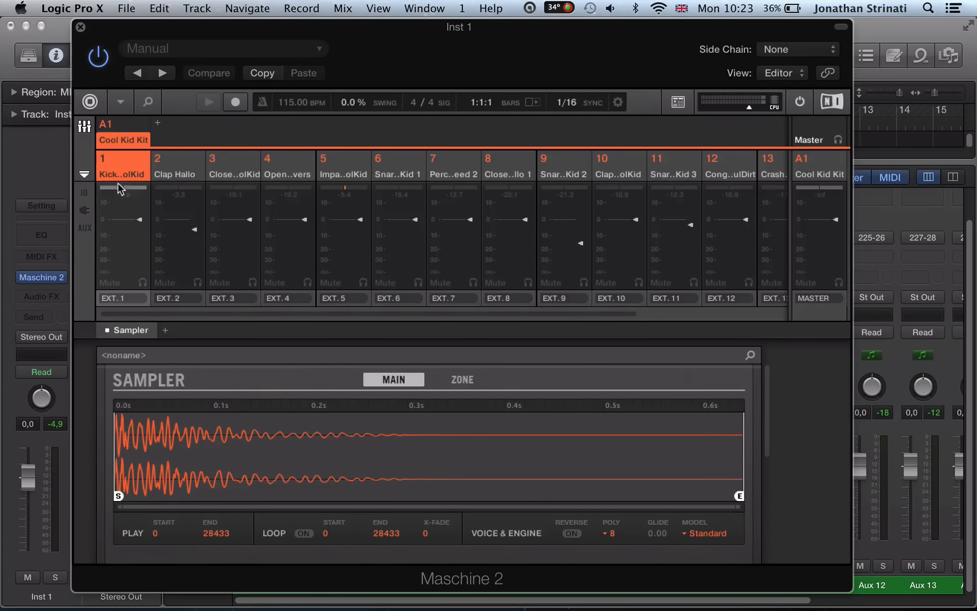
left_click_drag(620, 313, 786, 313)
left_click(817, 300)
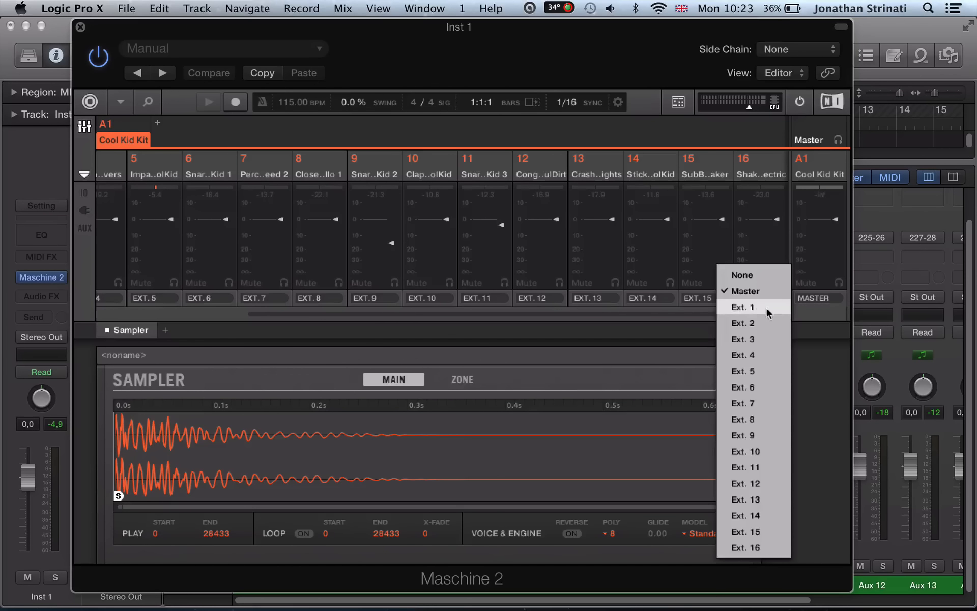
left_click(816, 317)
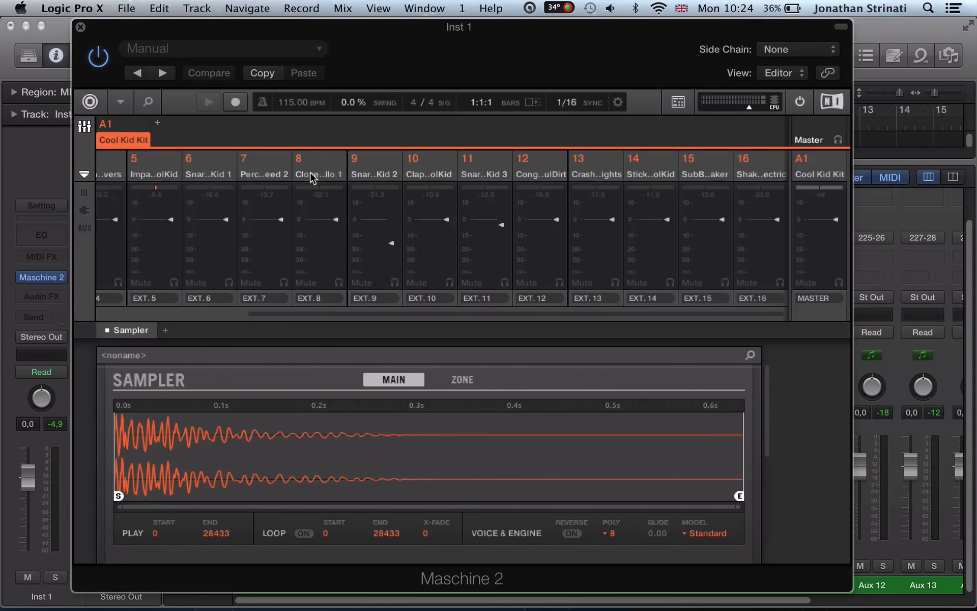
key("Tab")
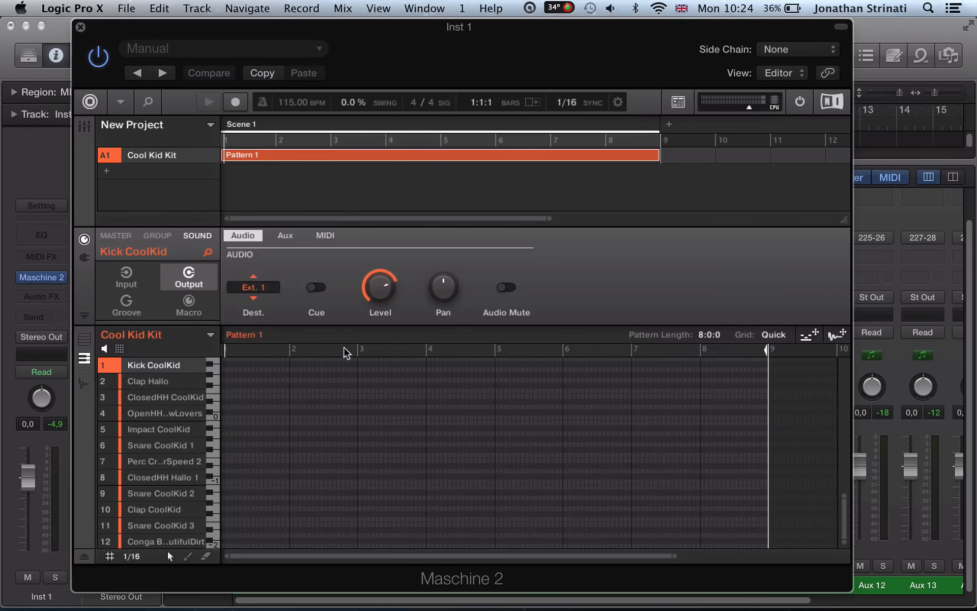
Close the Maschine 2 window and look along the mixer channel strips from Inst 1 to Stereo Out.
key("super+w")
scroll(502, 510, "right", 5)
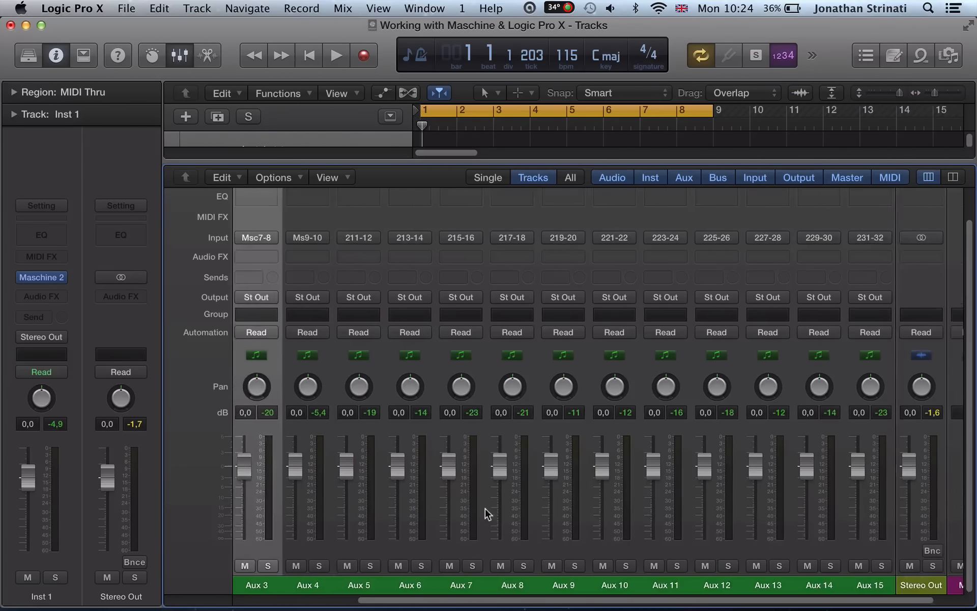
scroll(483, 511, "left", 4)
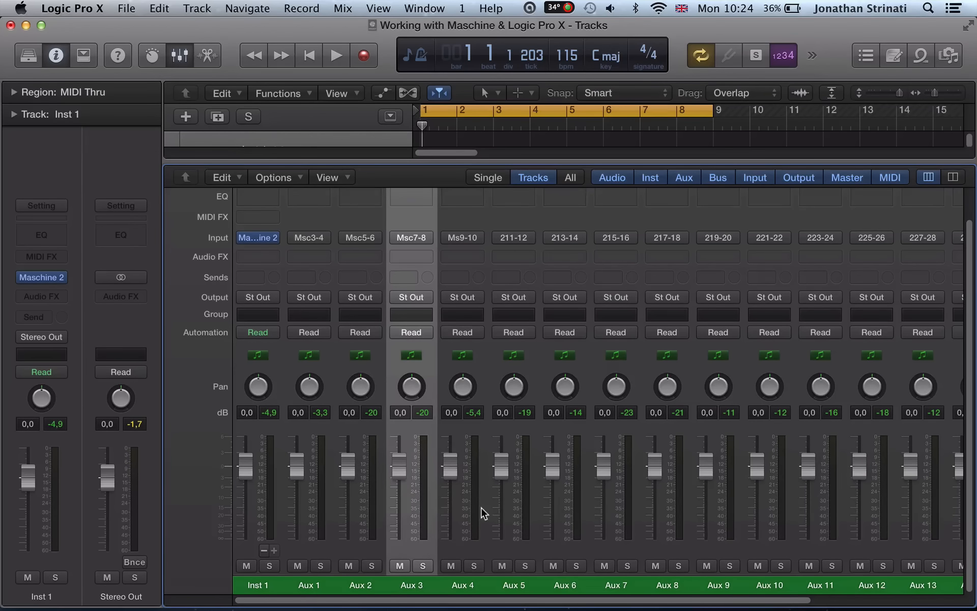
Reopen Maschine 2 and show the Pattern 1 events with one row for each sound of the Cool Kid Kit.
key("v")
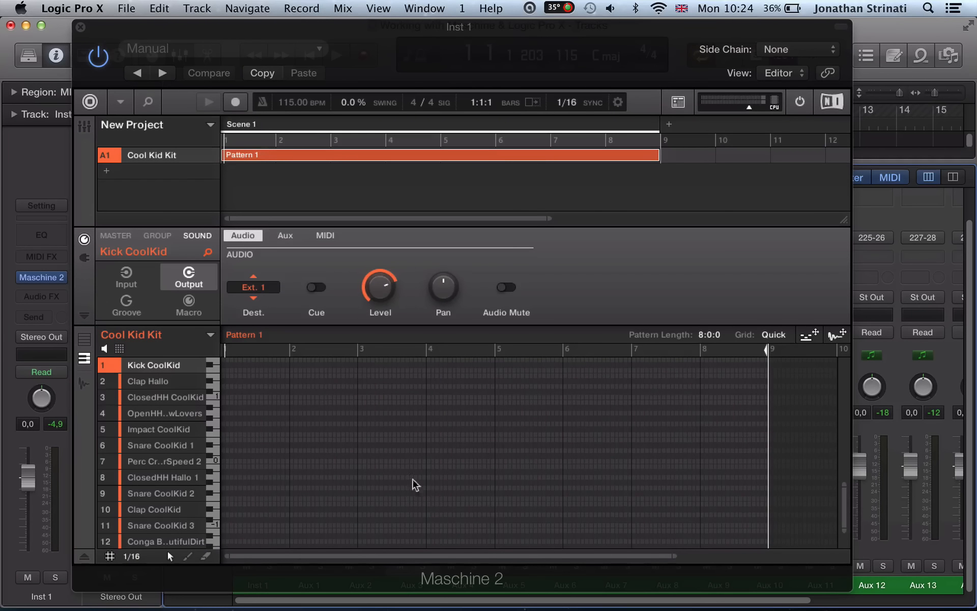
scroll(198, 496, "down", 1)
scroll(198, 497, "down", 2)
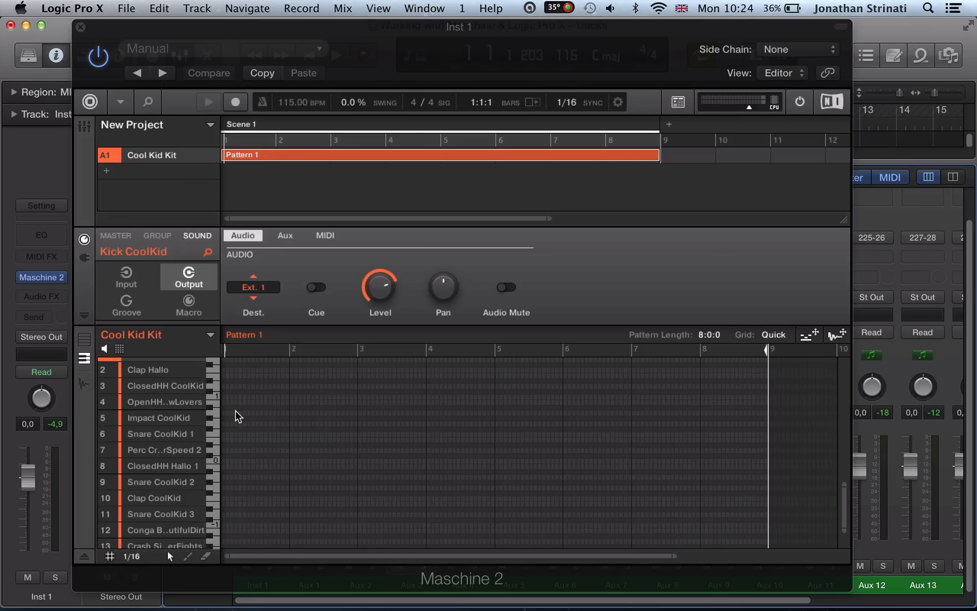
scroll(145, 425, "up", 1)
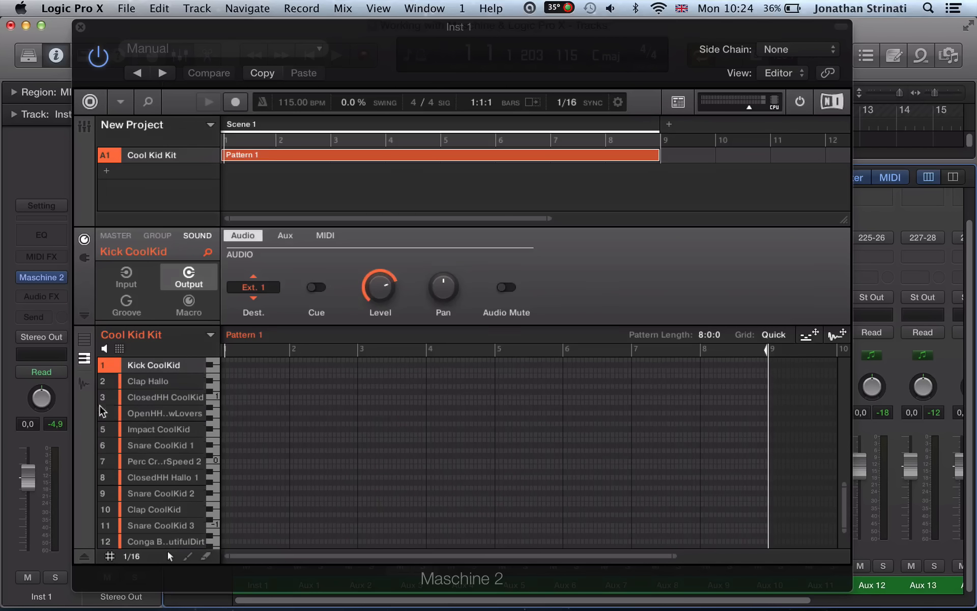
left_click(83, 345)
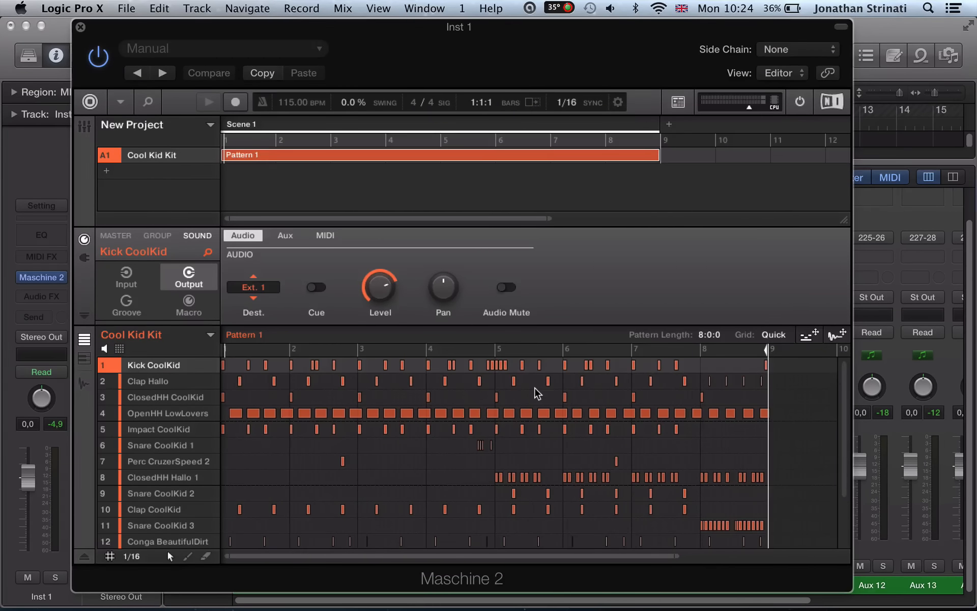
Create tracks for all the channel strips from Inst 1 to Aux 15 and shrink the track heights to fit them all.
key("x")
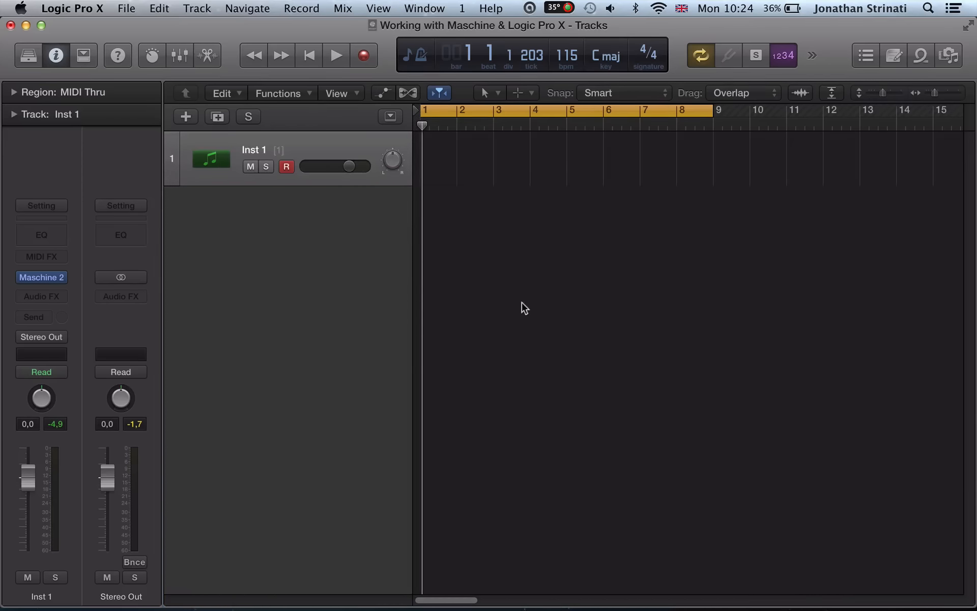
key("x")
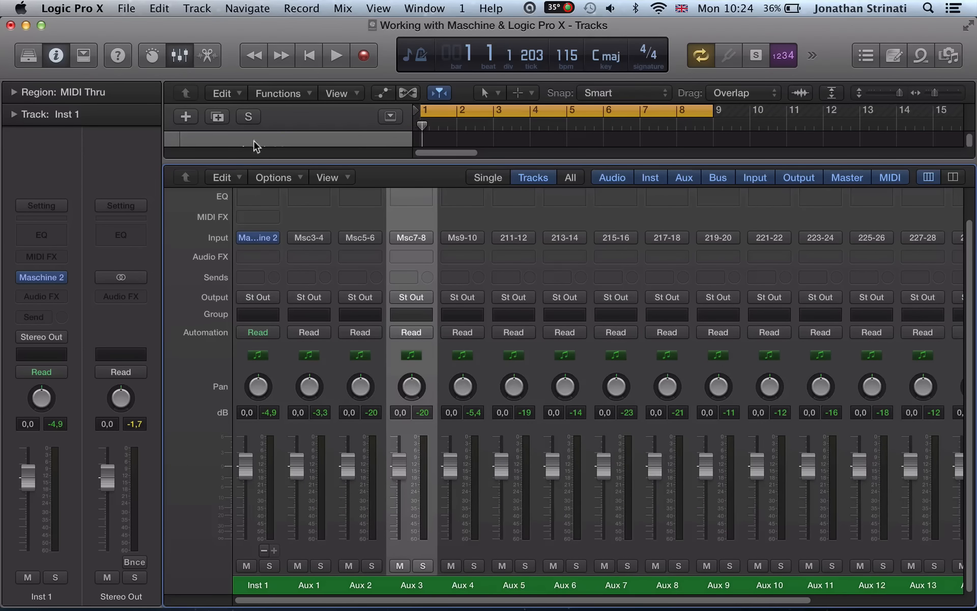
left_click(250, 587)
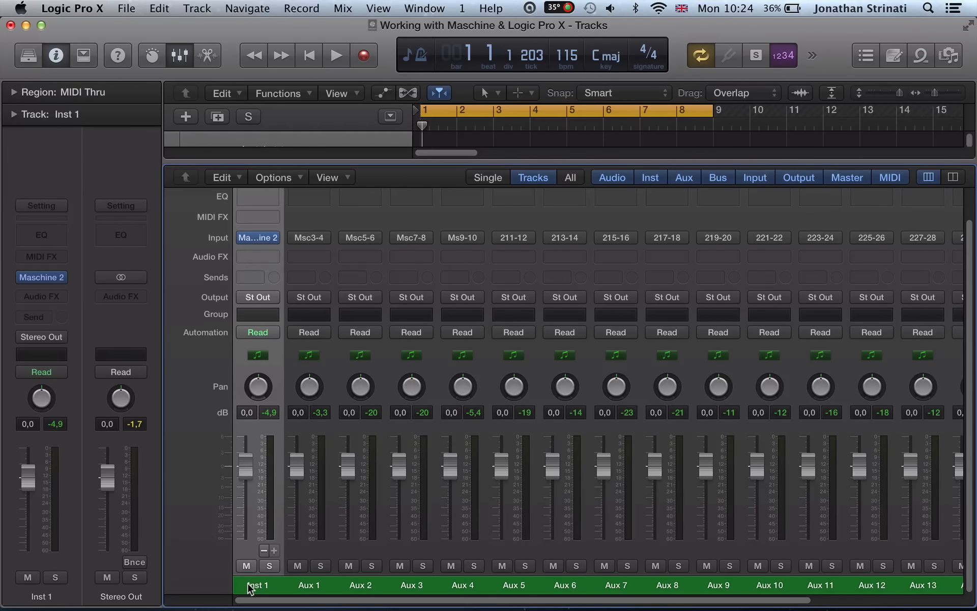
scroll(450, 555, "right", 10)
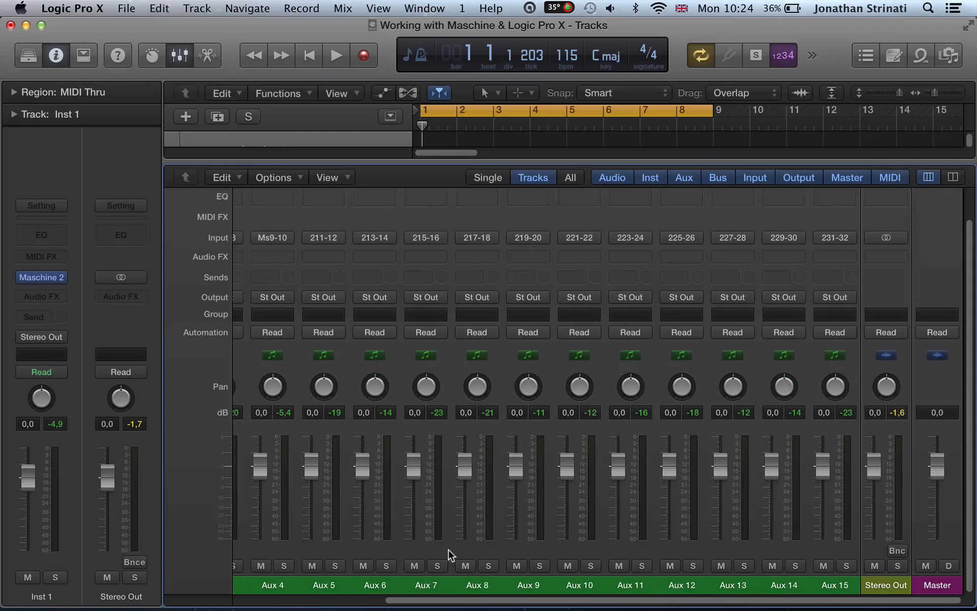
left_click(831, 585, "shift")
scroll(796, 576, "up", 3)
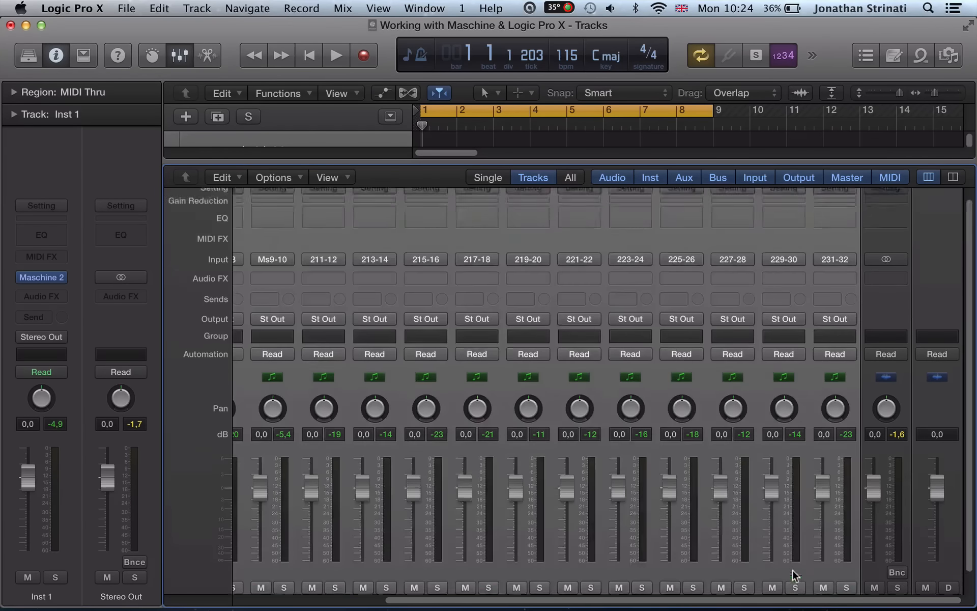
scroll(562, 308, "left", 5)
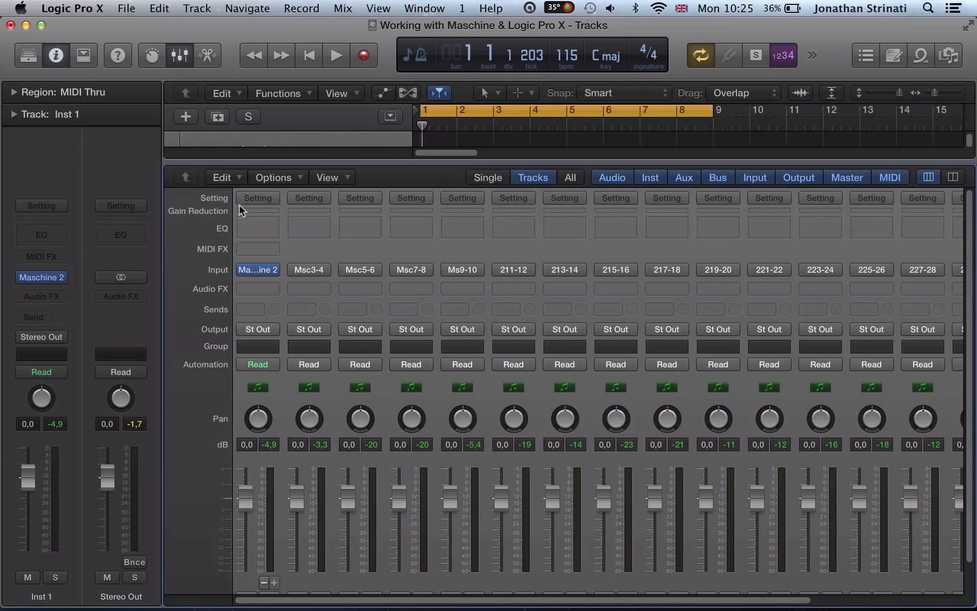
left_click(263, 177)
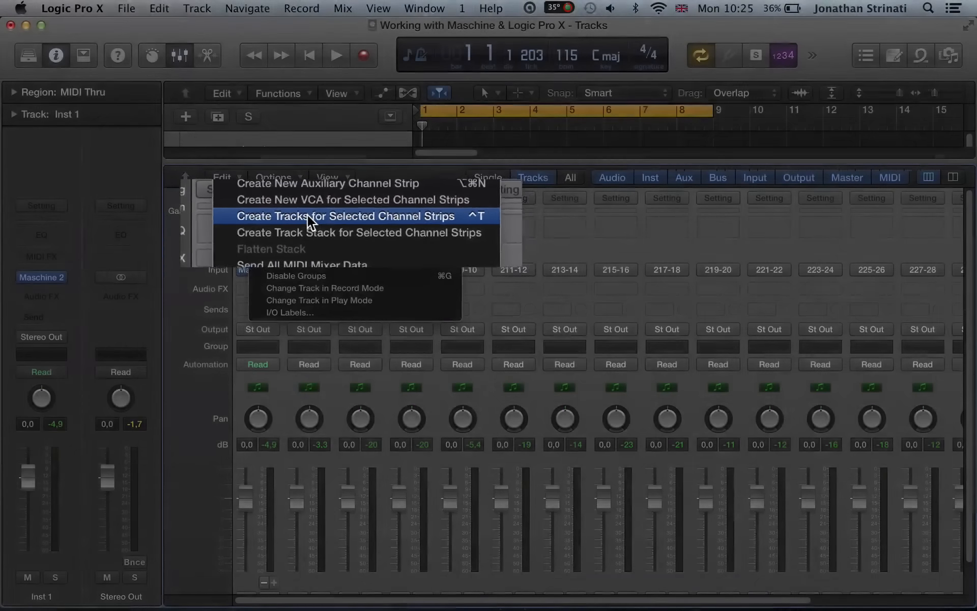
left_click(307, 215)
key("x")
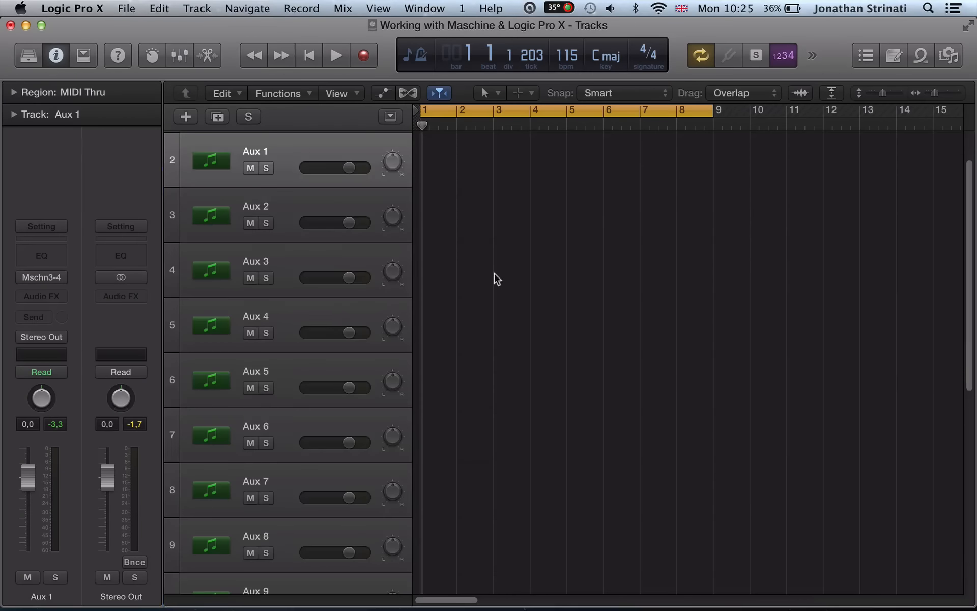
scroll(426, 328, "down", 8)
scroll(424, 330, "up", 2)
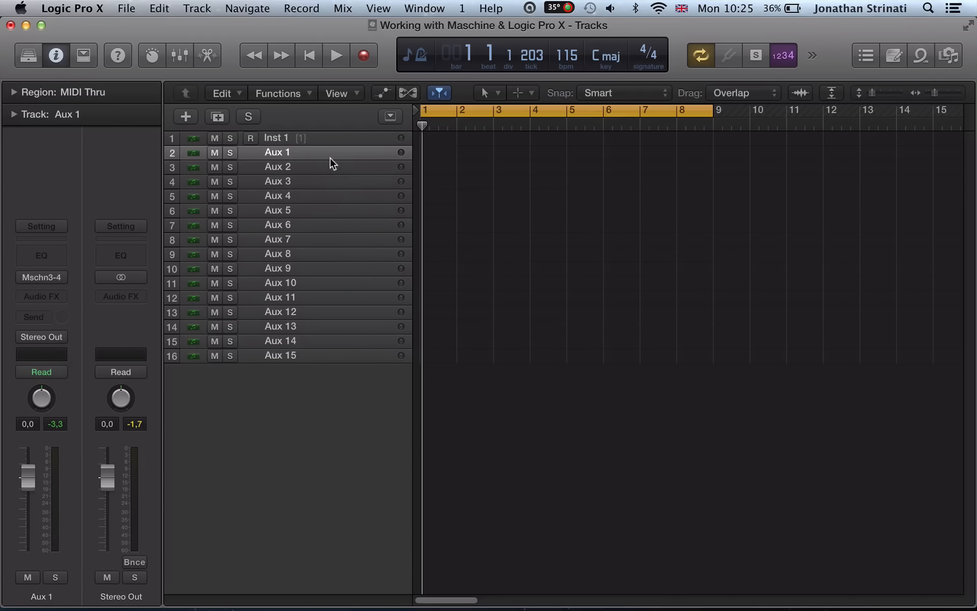
Play the pattern and watch the levels of the Aux 4 and Aux 9 tracks.
key("Down")
left_click(328, 199)
key("space")
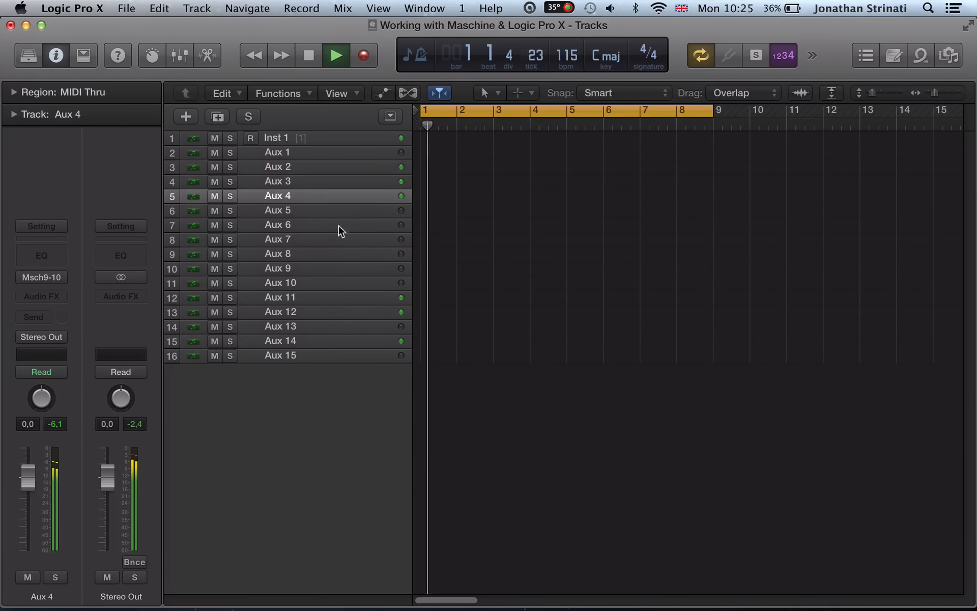
left_click(309, 263)
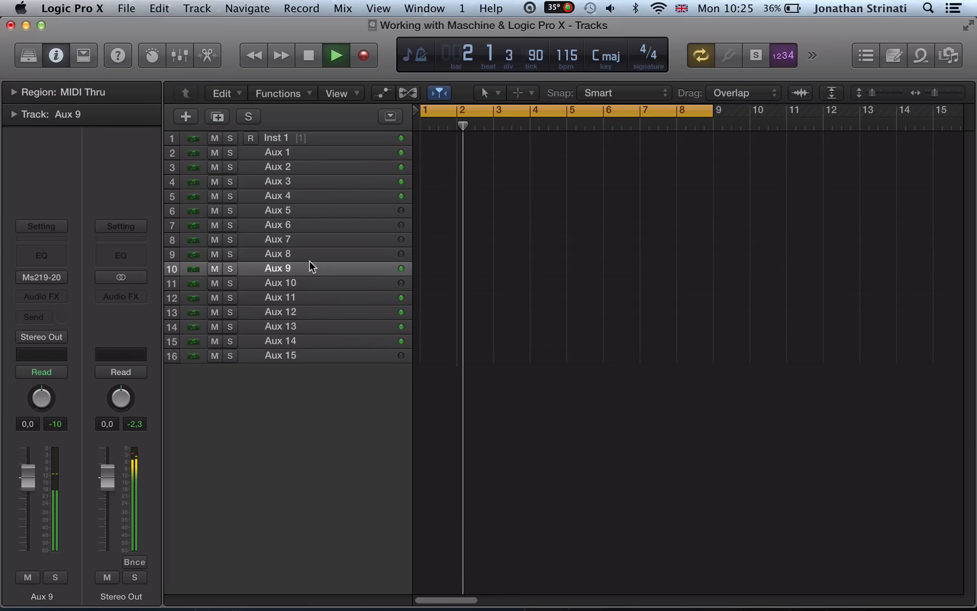
Solo the Aux 9 to Aux 13 tracks to hear them alone, stop playback and clear the solos.
left_click(230, 268)
left_click(230, 283)
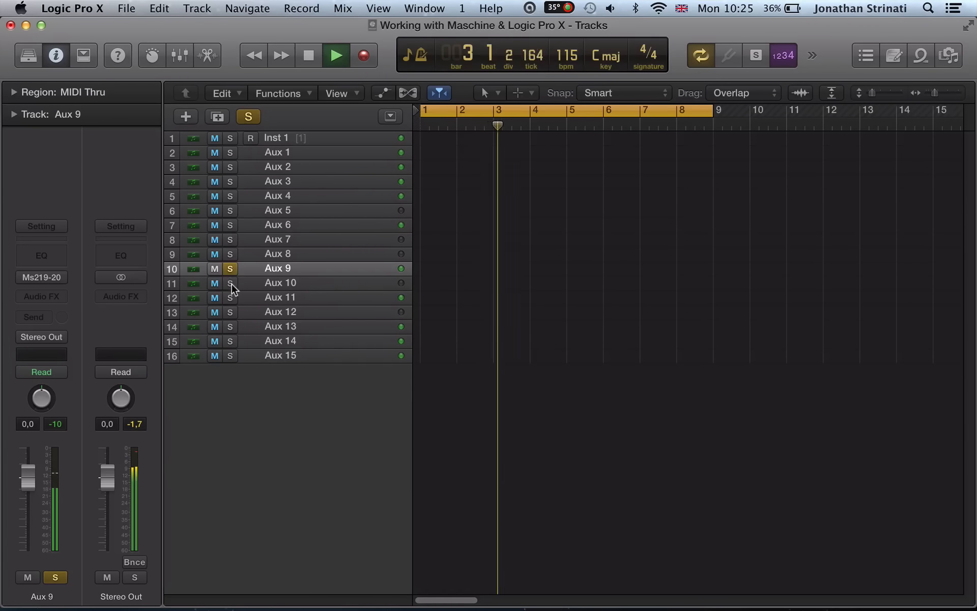
left_click(231, 297)
left_click(231, 312)
left_click(232, 326)
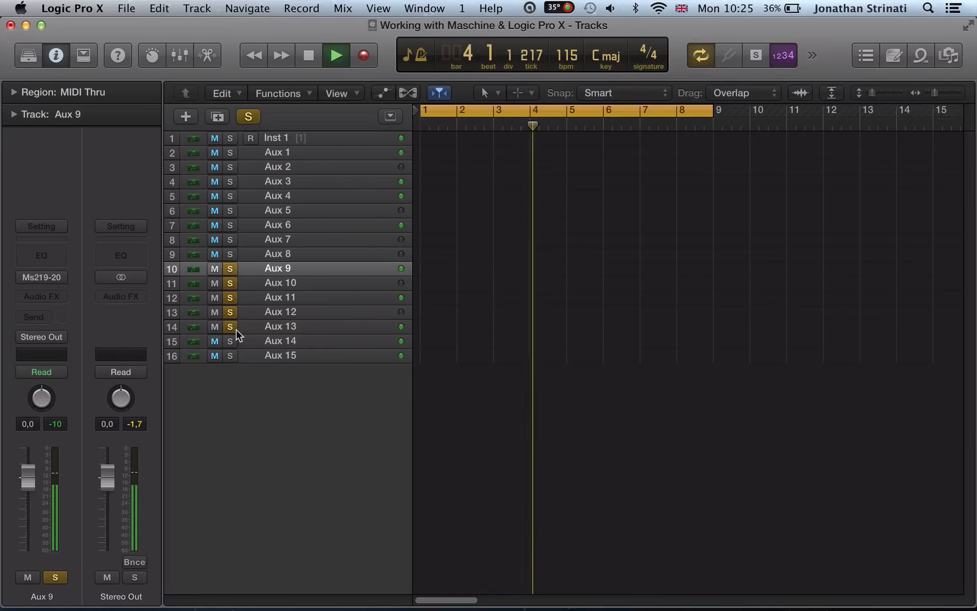
key("space")
left_click_drag(231, 326, 232, 268)
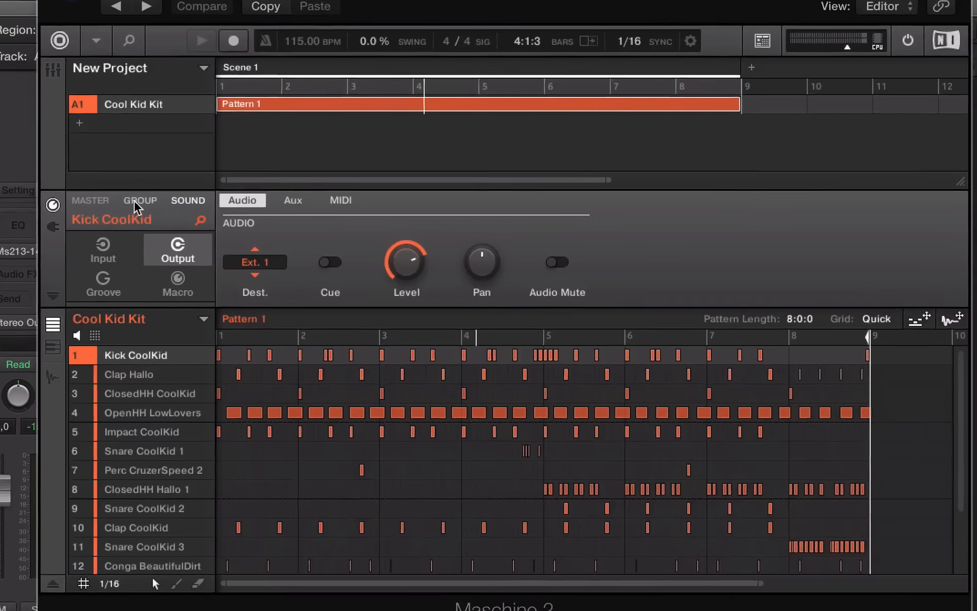
Show the Cool Kid Kit group's MIDI input settings and apply the Sounds to MIDI Notes batch setup to the group.
left_click(133, 200)
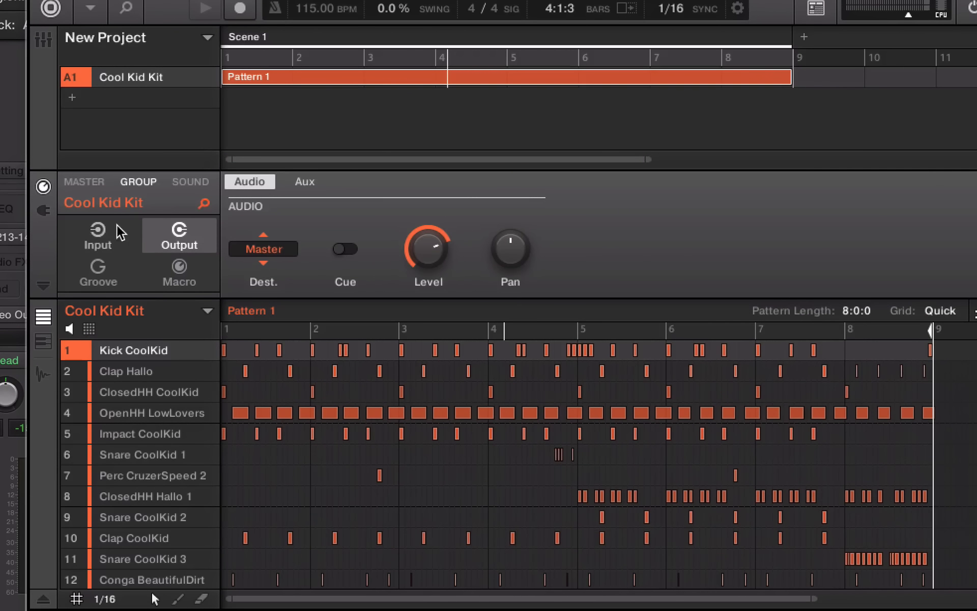
left_click(94, 236)
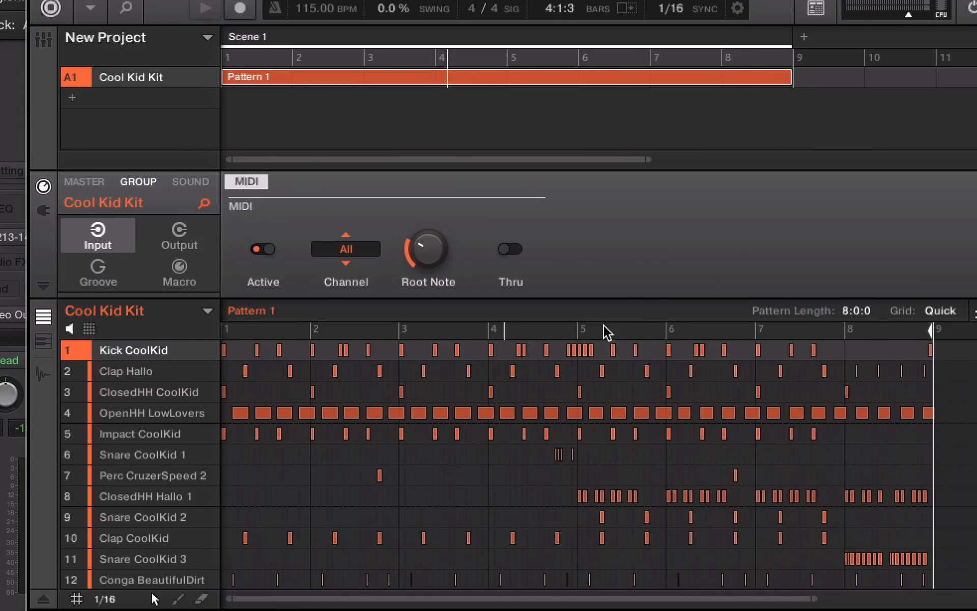
right_click(103, 318)
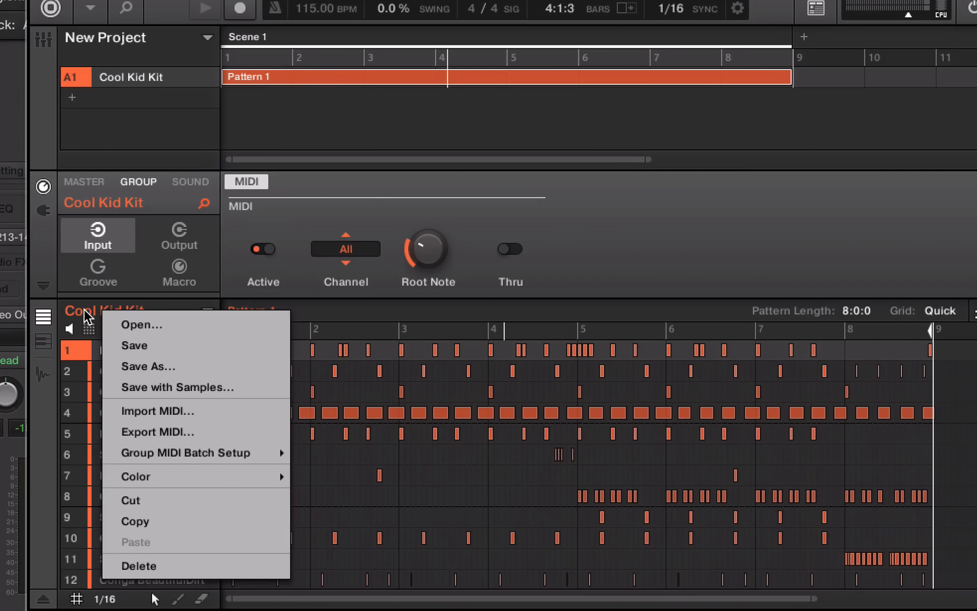
left_click(87, 315)
right_click(96, 307)
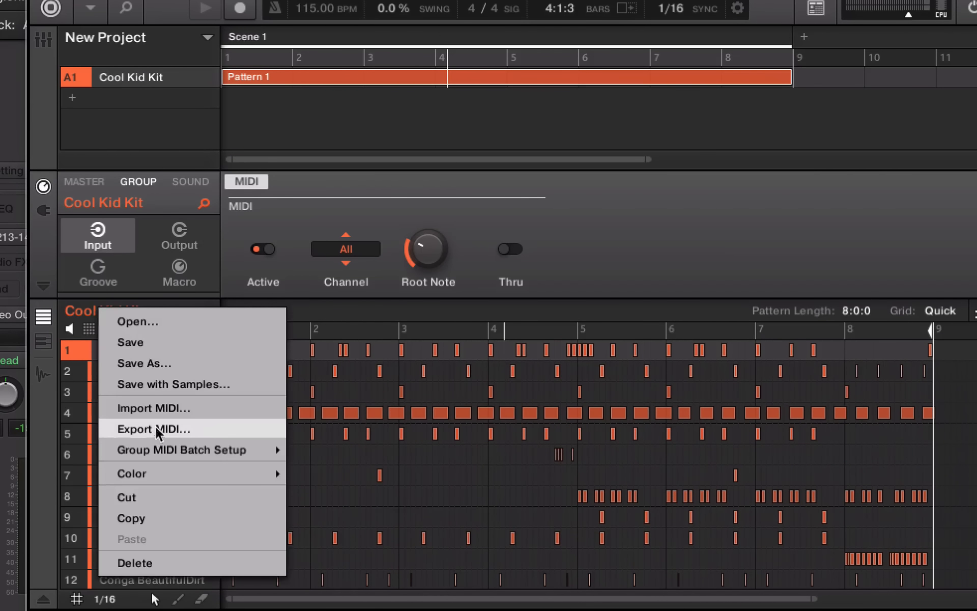
mouse_move(145, 451)
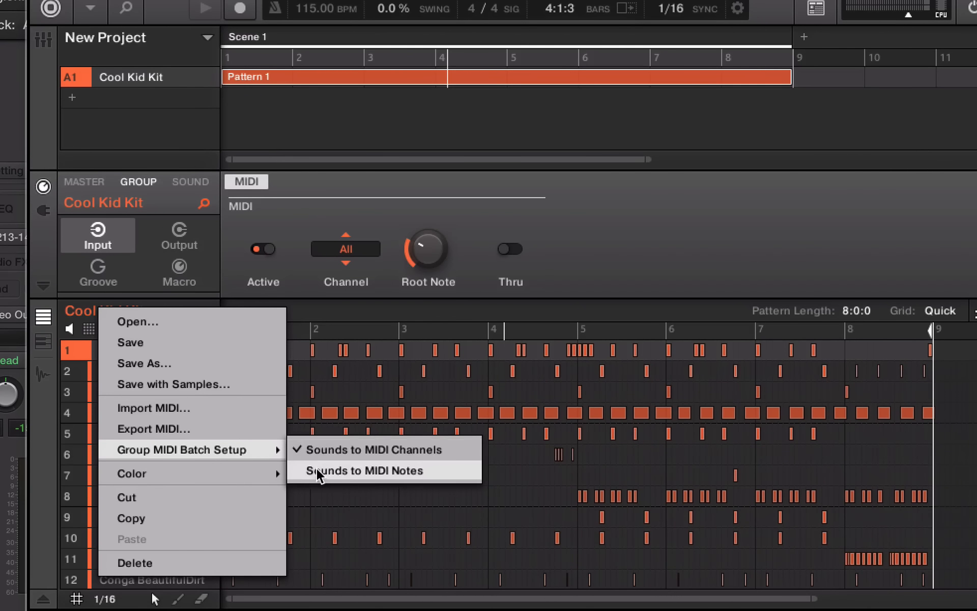
left_click(359, 477)
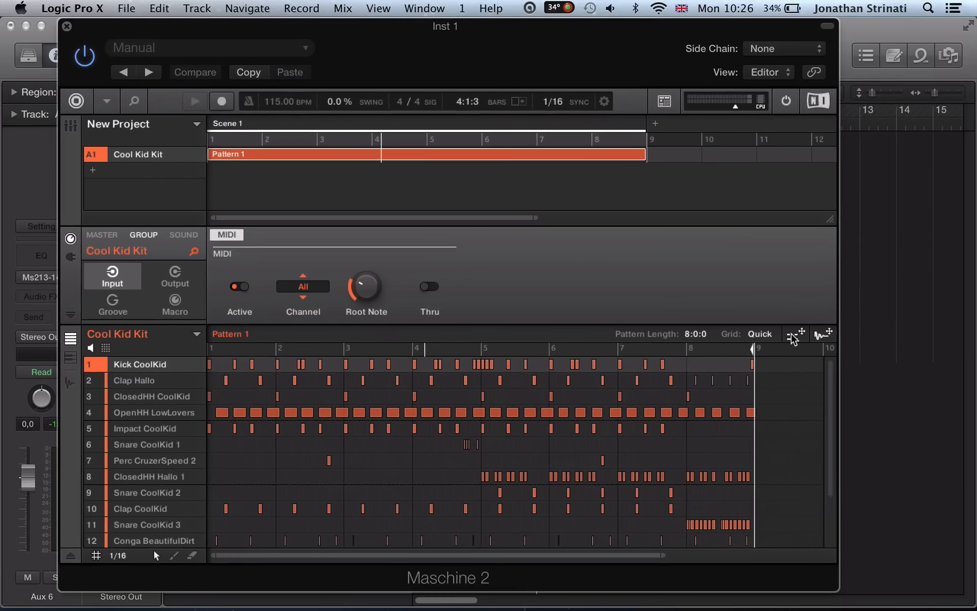
Import Pattern 1 as MIDI from Maschine onto the Inst 1 track at bar 13, without its tempo information, and enlarge the tracks.
mouse_move(791, 340)
left_mouse_down()
mouse_move(786, 347)
mouse_move(794, 339)
left_mouse_up()
left_click_drag(794, 337, 865, 148)
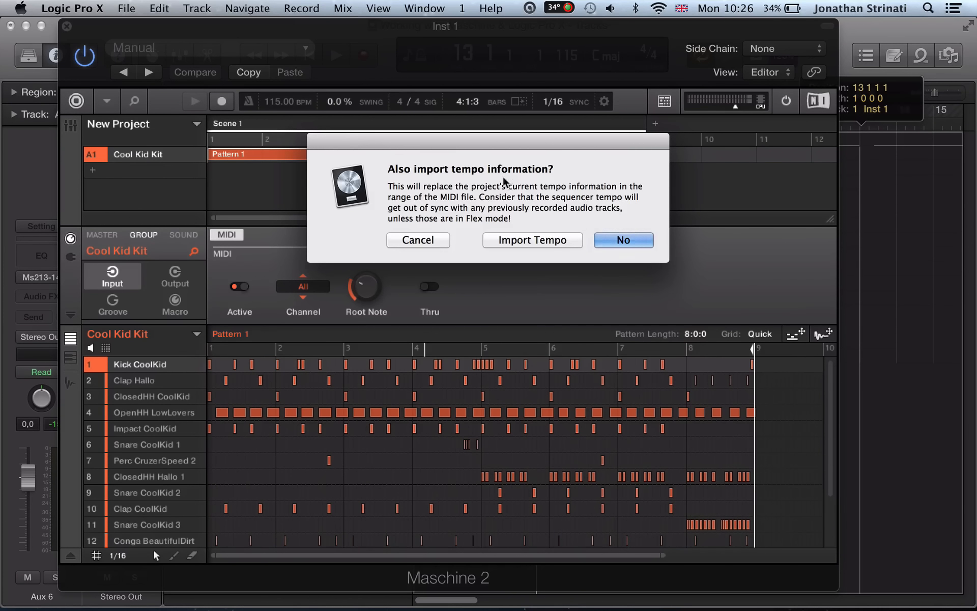
left_click(618, 239)
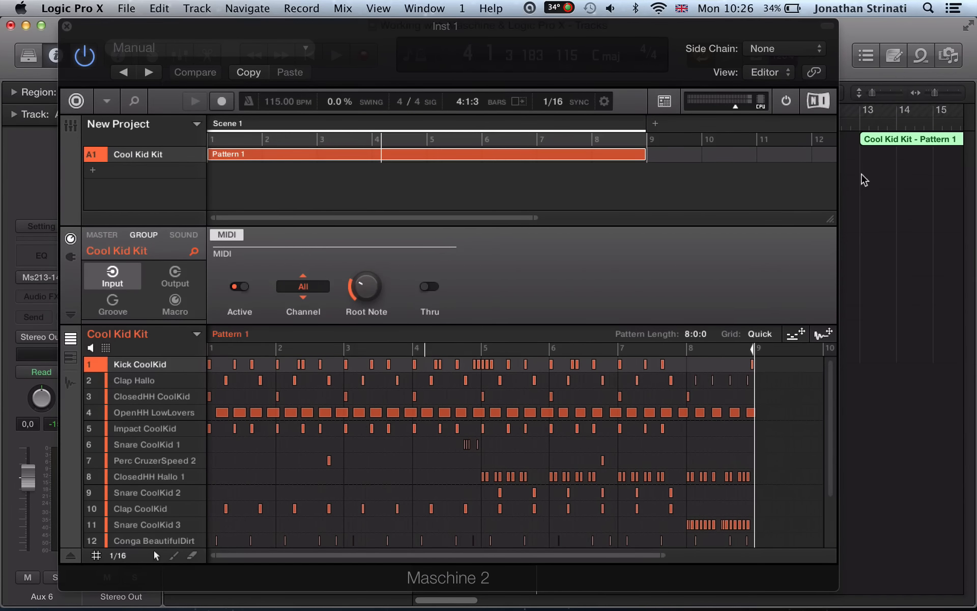
key("super+w")
scroll(829, 193, "right", 5)
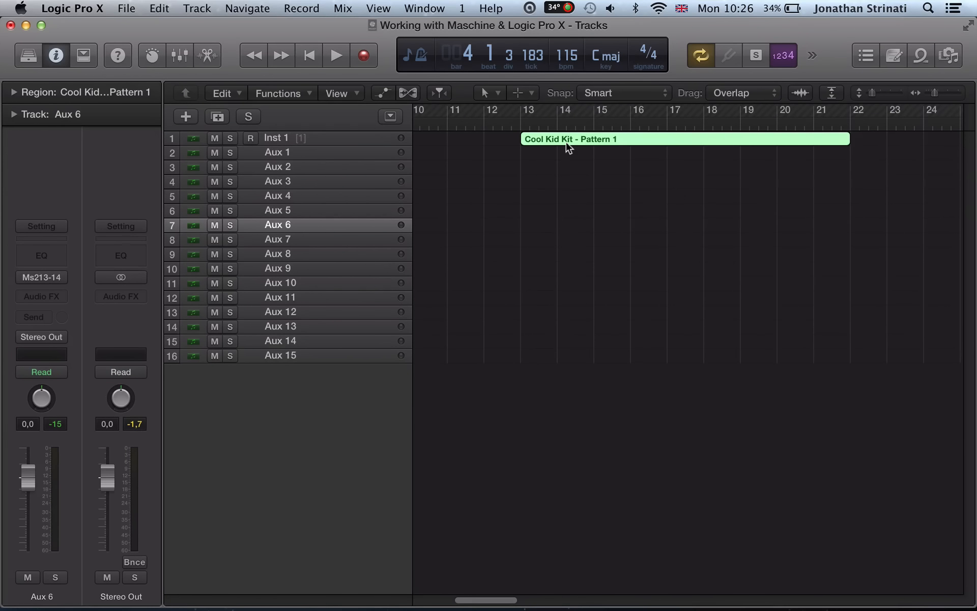
scroll(567, 164, "up", 5)
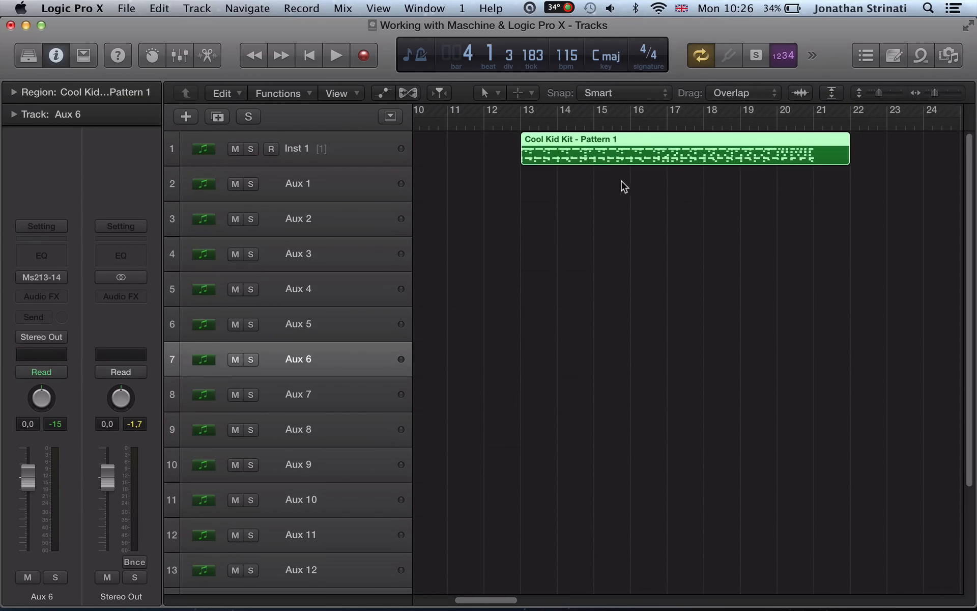
Move the Cool Kid Kit - Pattern 1 region to bar 1 and play it with Maschine switched to an empty Scene 2.
scroll(618, 188, "left", 6)
key("Return")
key("space")
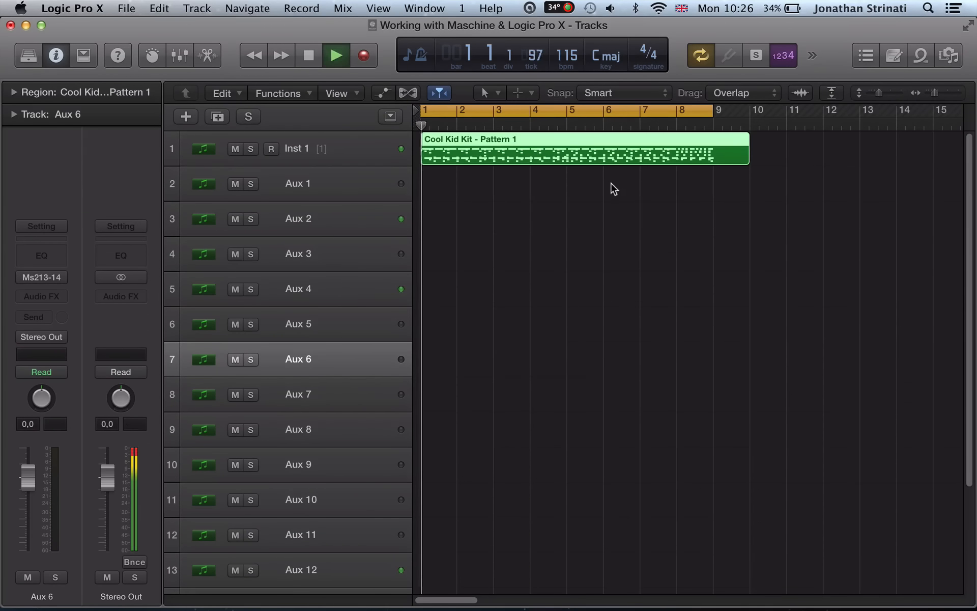
key("v")
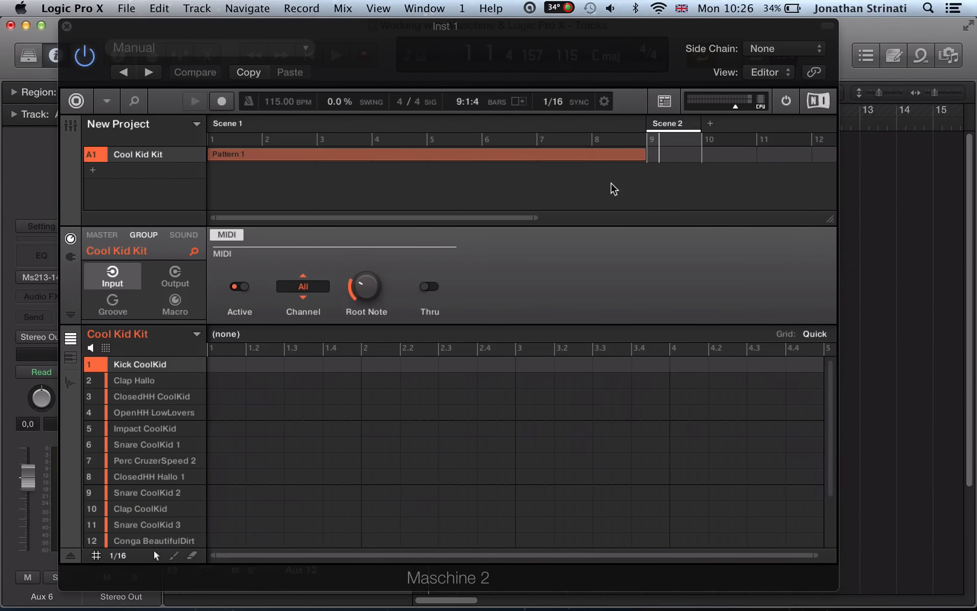
key("v")
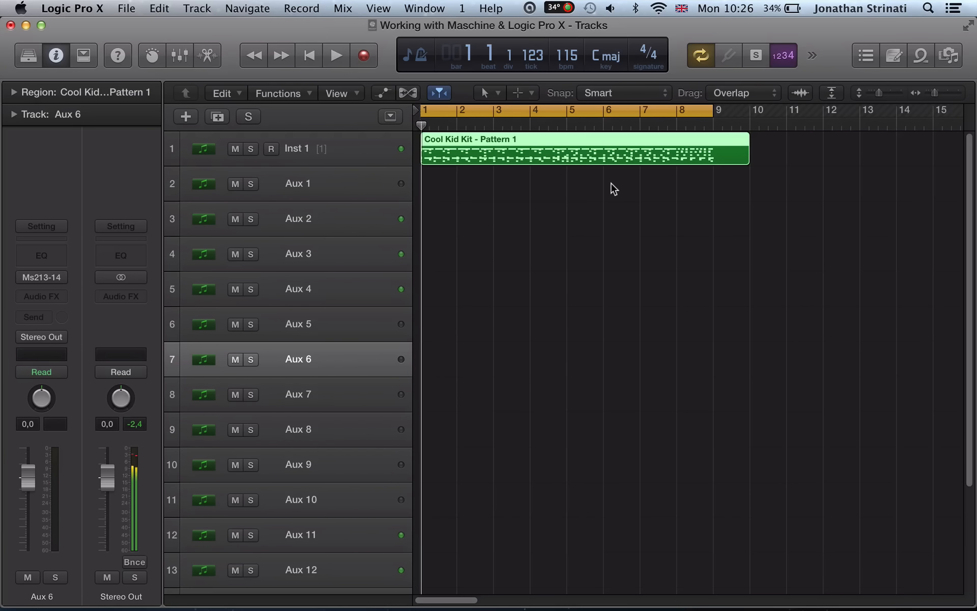
Open the region in an enlarged Piano Roll, select the Inst 1 track and stop playback.
key("p")
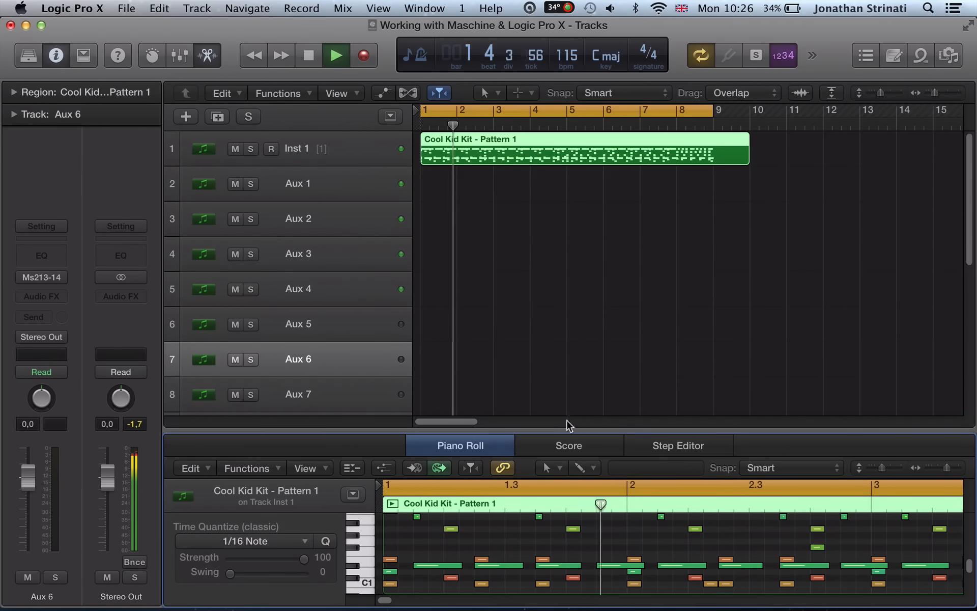
left_click(577, 421)
scroll(569, 417, "left", 10)
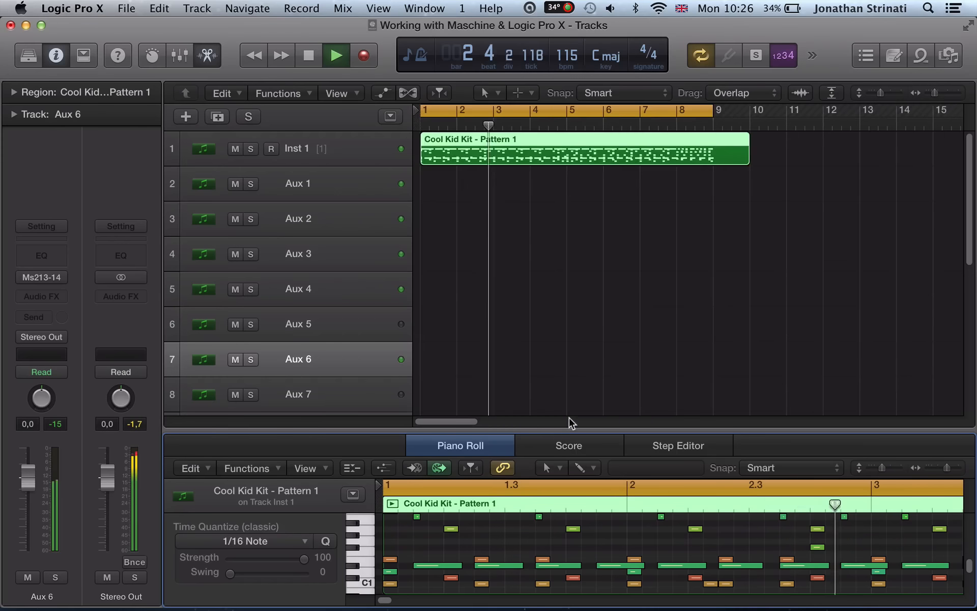
left_click_drag(545, 430, 549, 283)
left_click(347, 163)
key("space")
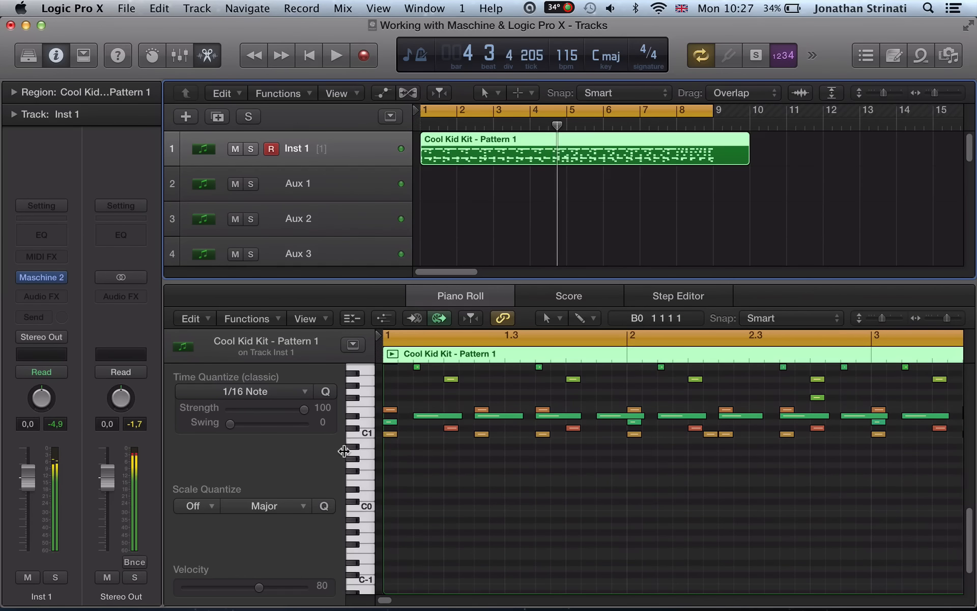
Audition the drum sounds one by one from the Piano Roll keys between C1 and C2, and briefly play the region.
left_click(368, 435)
left_click(365, 422)
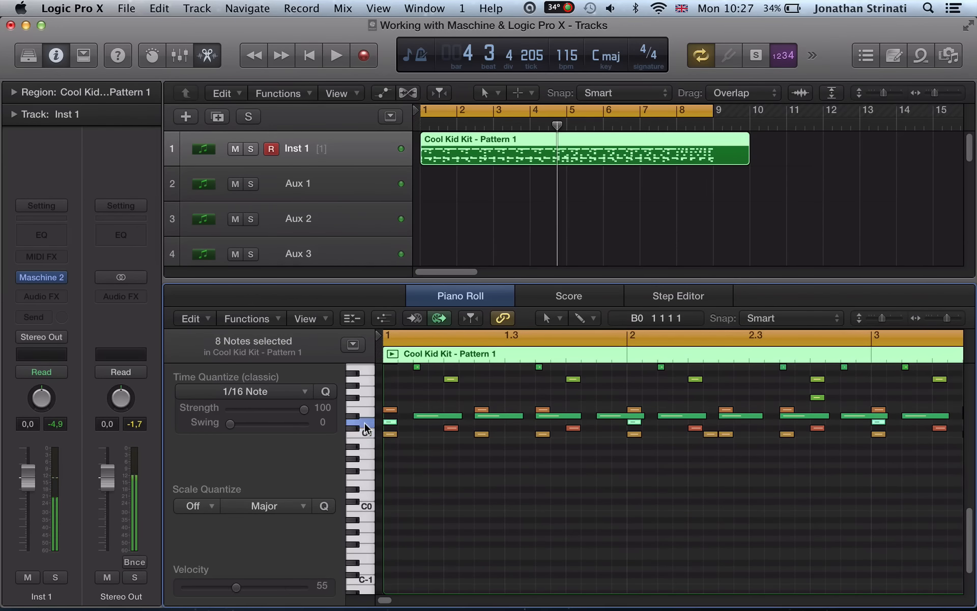
left_click(363, 415)
left_click(352, 417)
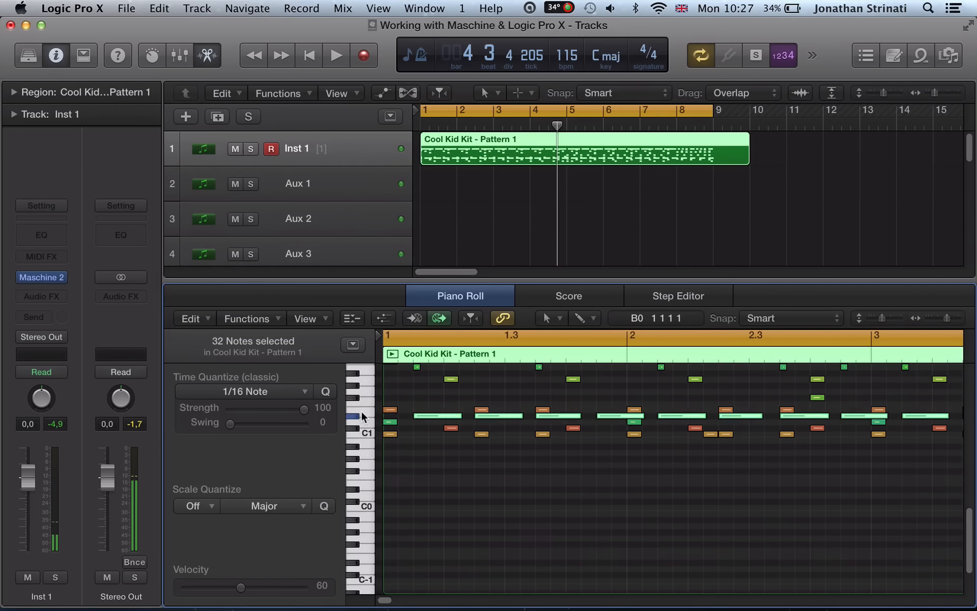
left_click(362, 410)
left_click(364, 403)
scroll(363, 402, "up", 3)
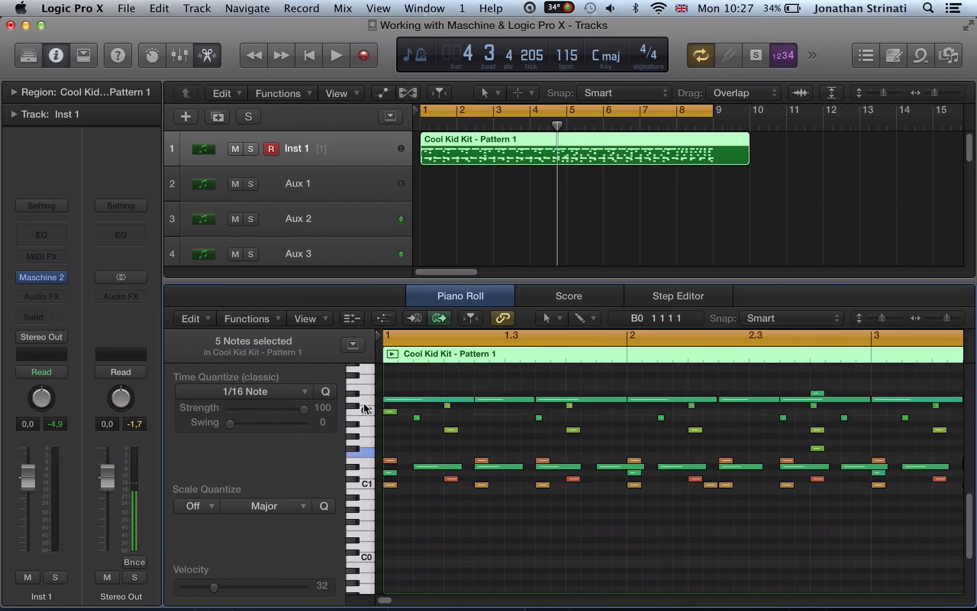
left_click(362, 415)
left_click(360, 426)
left_click(361, 441)
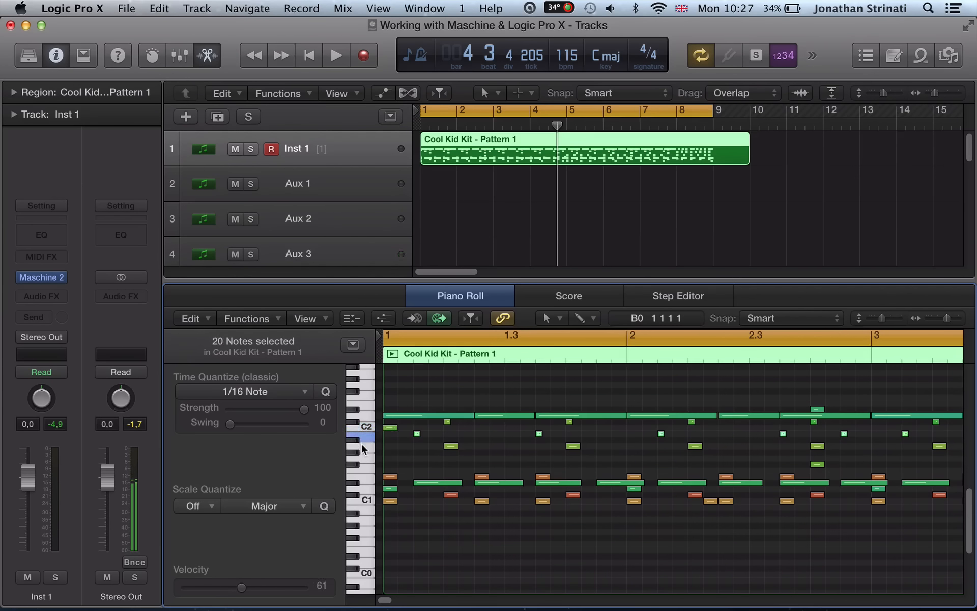
left_click(360, 447)
left_click(362, 442)
key("space")
key("space")
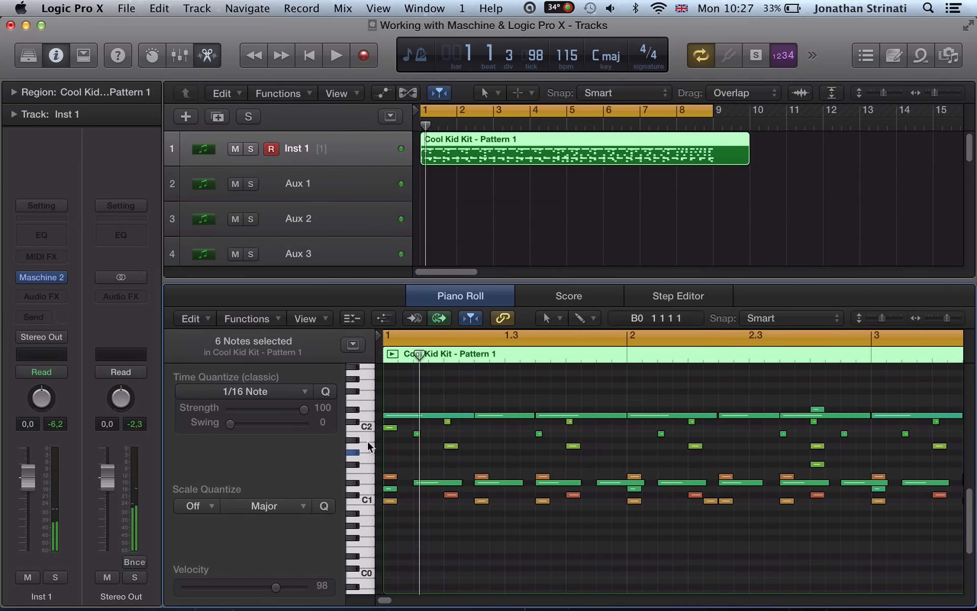
Close the Piano Roll, shrink the track heights to fit Inst 1 to Aux 15, and play the region to check the track activity.
key("e")
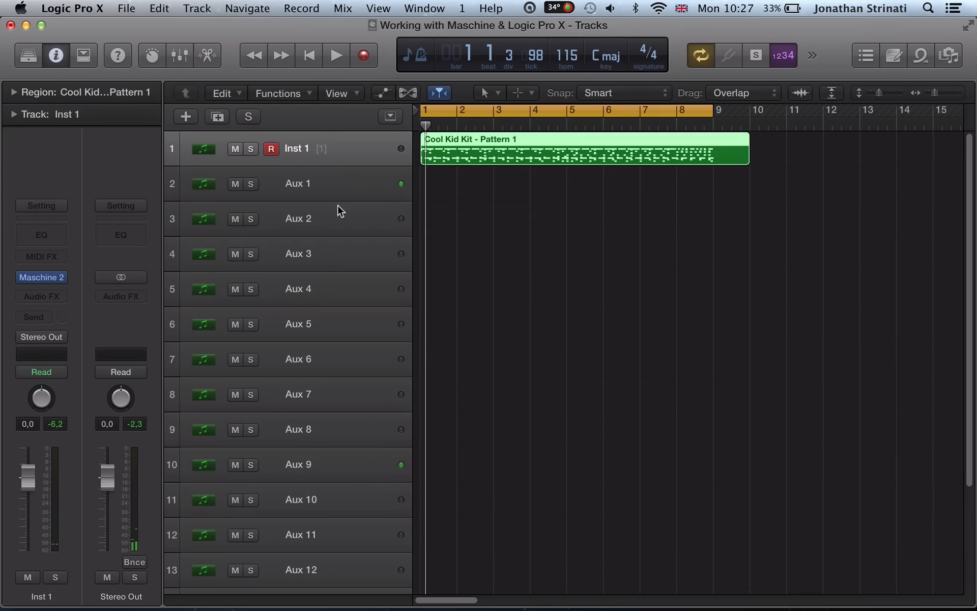
scroll(369, 560, "down", 3)
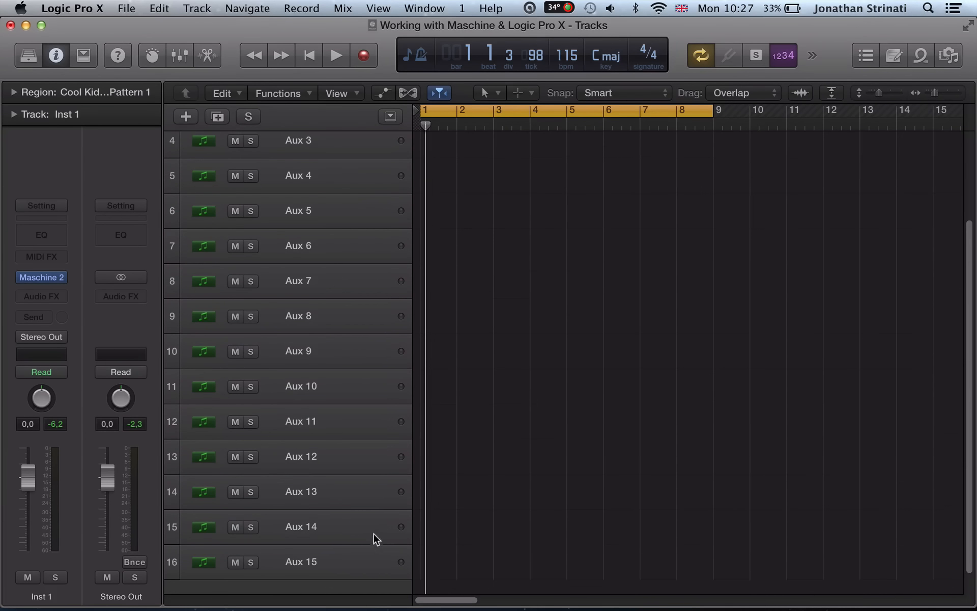
key("super+Up")
key("super+Up")
key("super+Up")
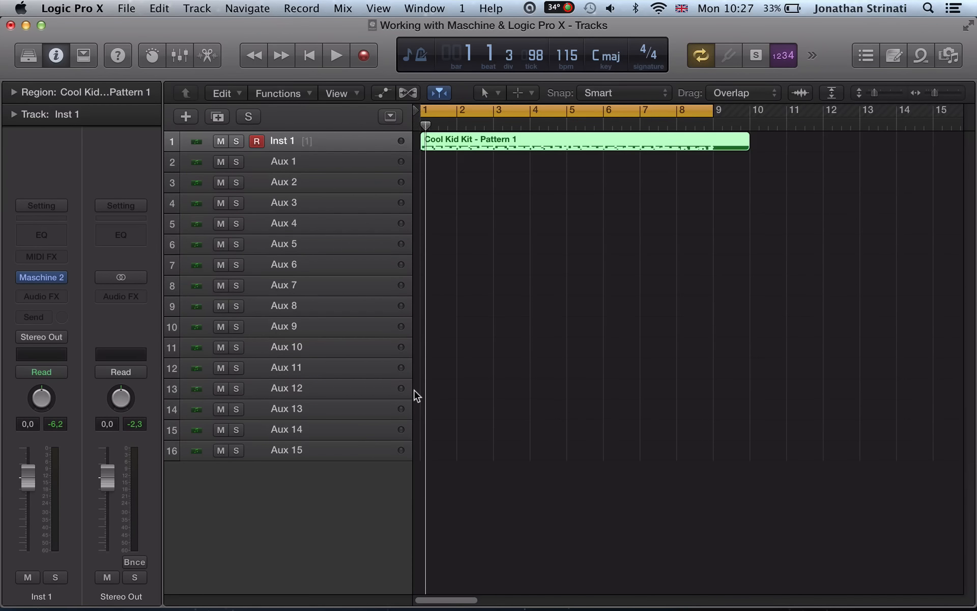
key("space")
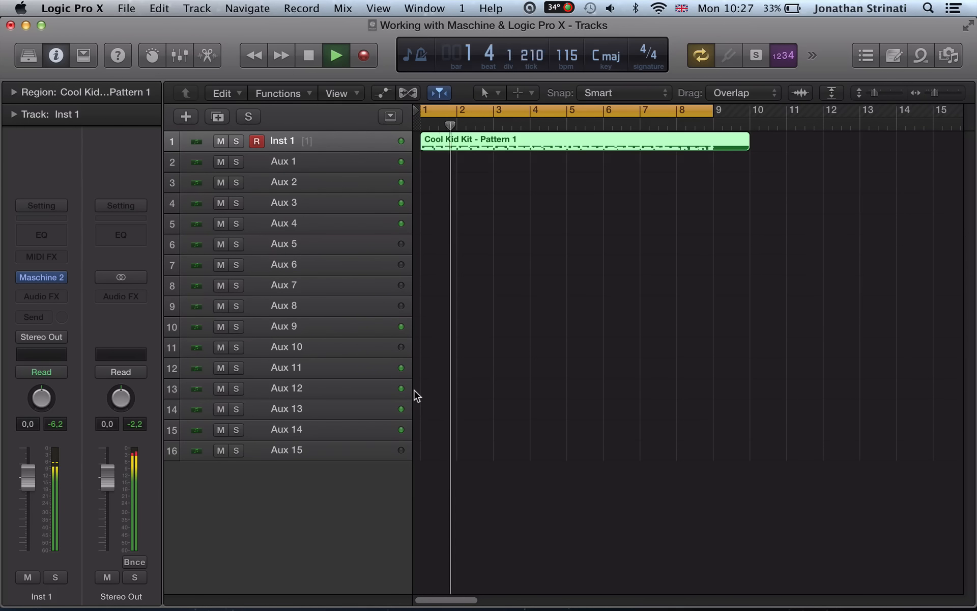
key("space")
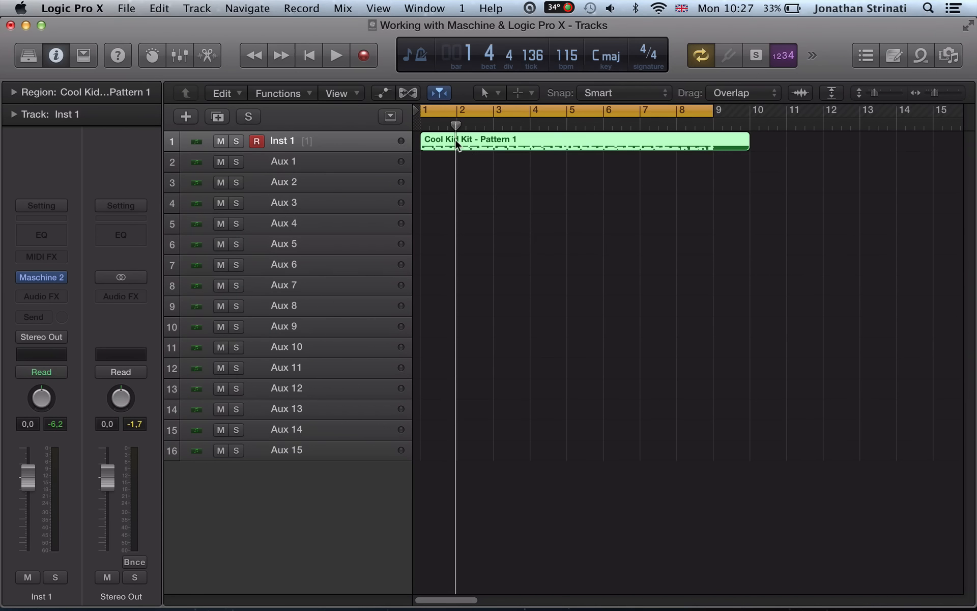
Mute the Cool Kid Kit - Pattern 1 region and switch Maschine back to Scene 1.
key("ctrl+m")
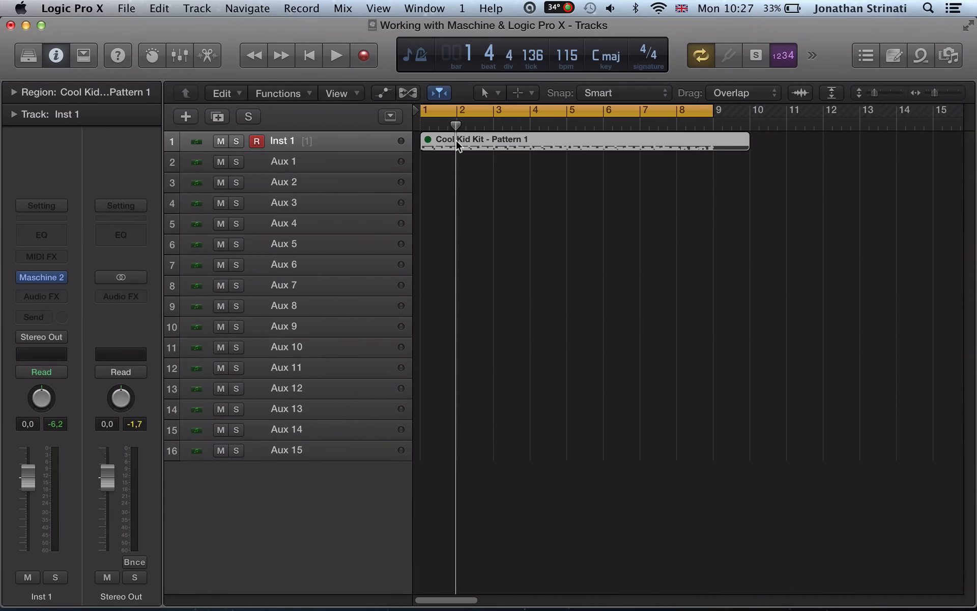
key("v")
left_click(456, 141)
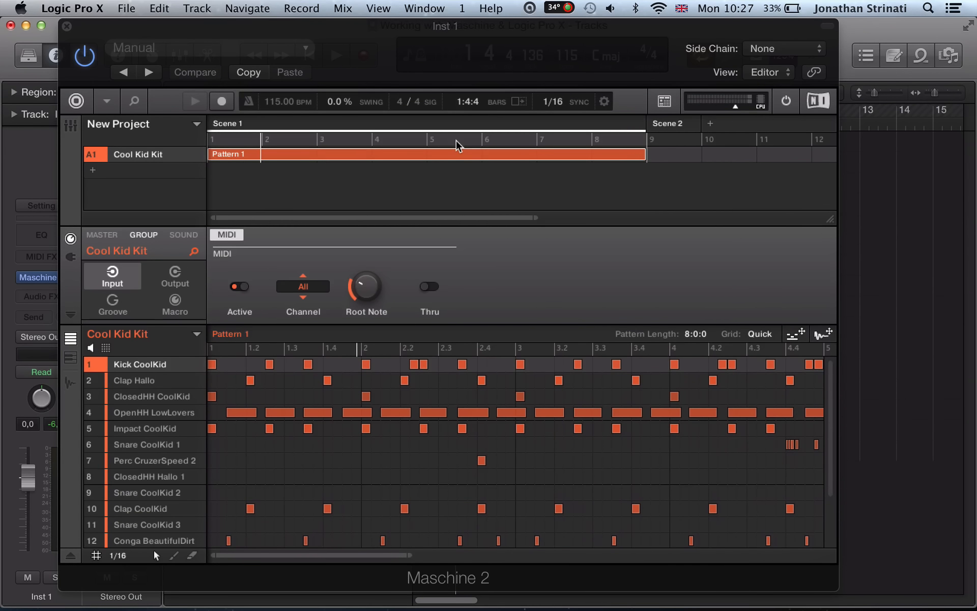
Examine the notes of sound 15, the SubBass, in Maschine's keyboard view of Pattern 1.
scroll(145, 425, "down", 4)
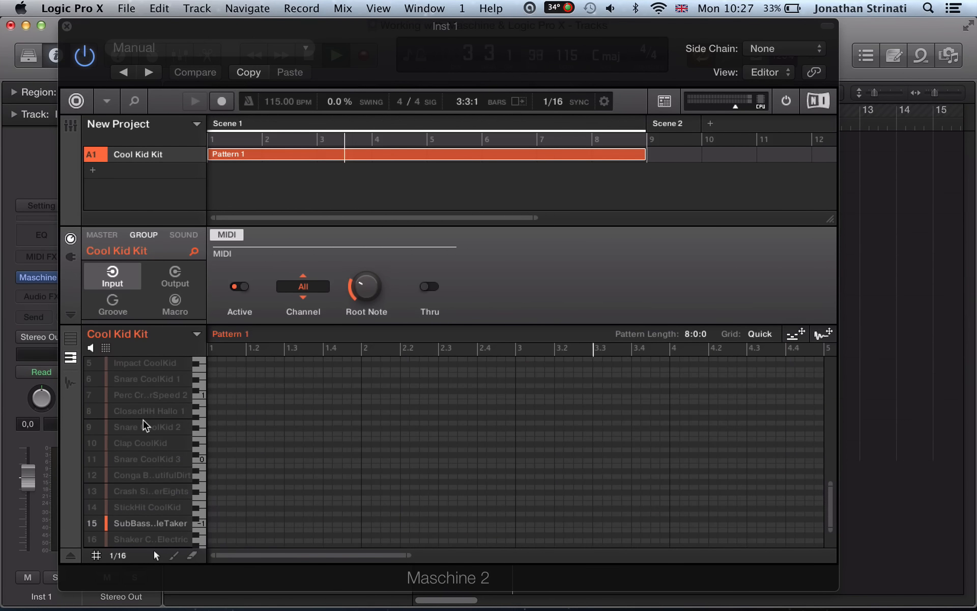
scroll(374, 487, "down", 3)
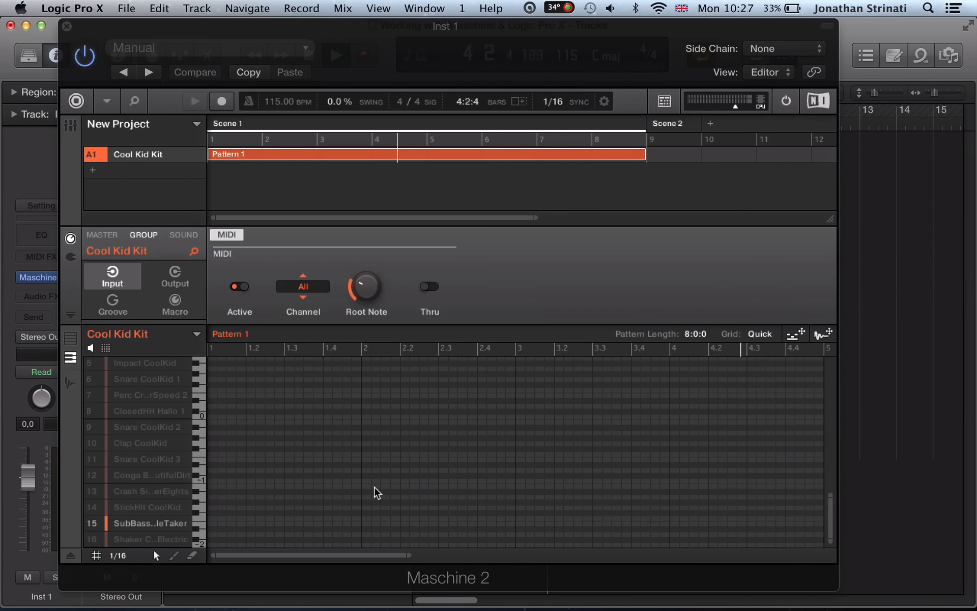
left_click(135, 522)
scroll(318, 456, "down", 3)
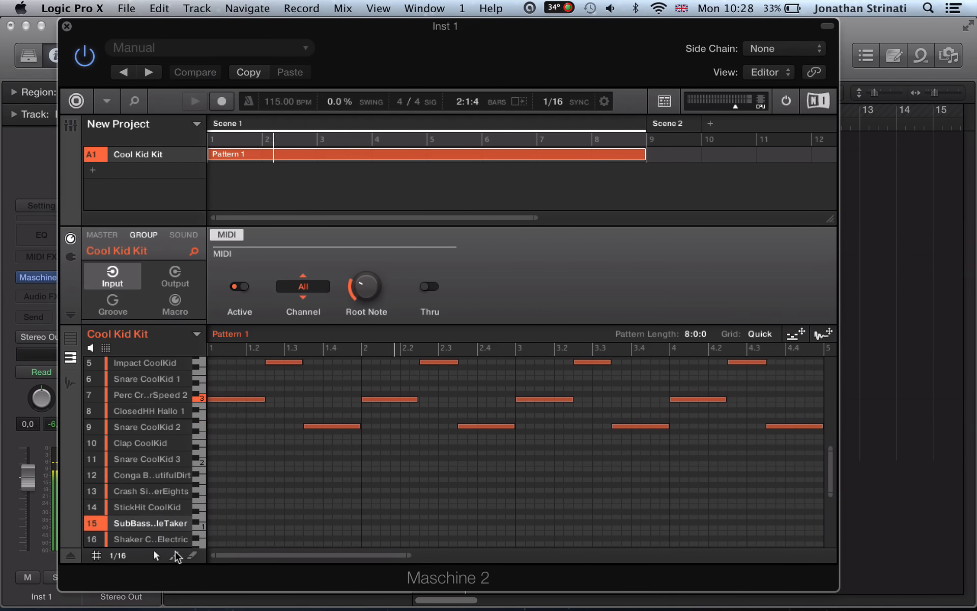
Close Maschine, unmute the Cool Kid Kit - Pattern 1 region and set Maschine to the empty Scene 2 again.
key("super+w")
left_click(498, 286)
left_click(463, 144)
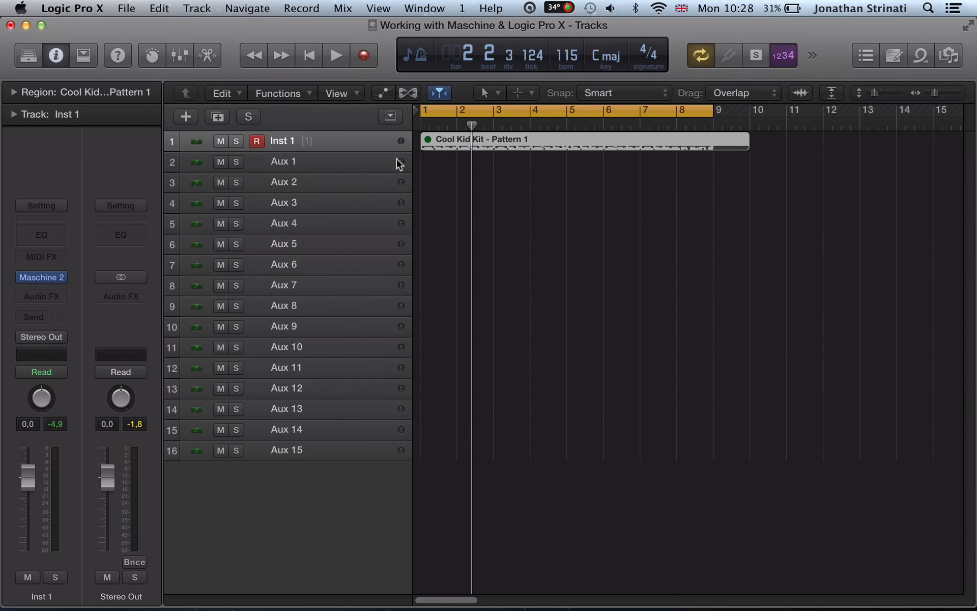
key("ctrl+m")
key("v")
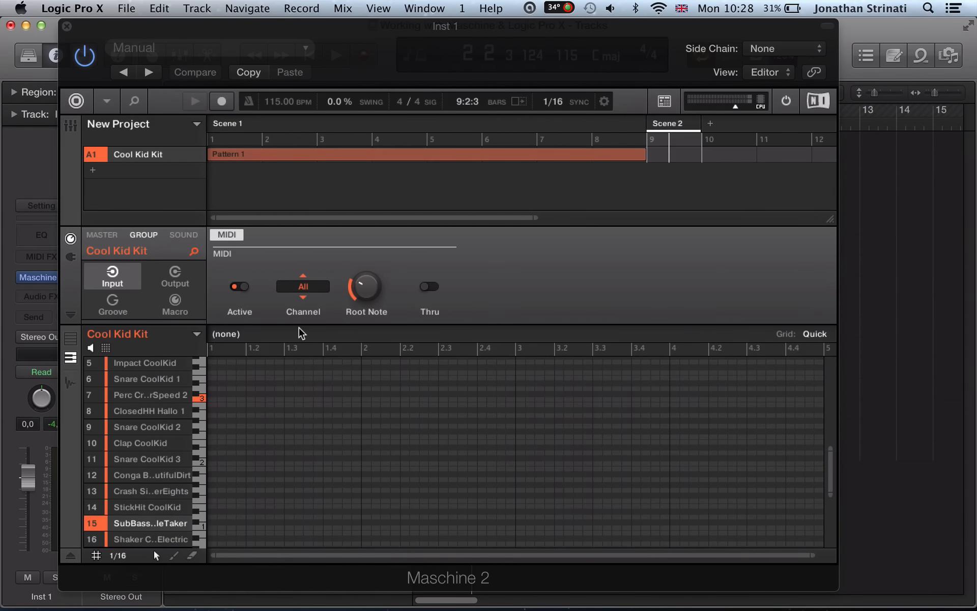
key("v")
Play the start of the region, reopen it in the Piano Roll and display bars 1 to 5 with no notes selected.
key("space")
key("p")
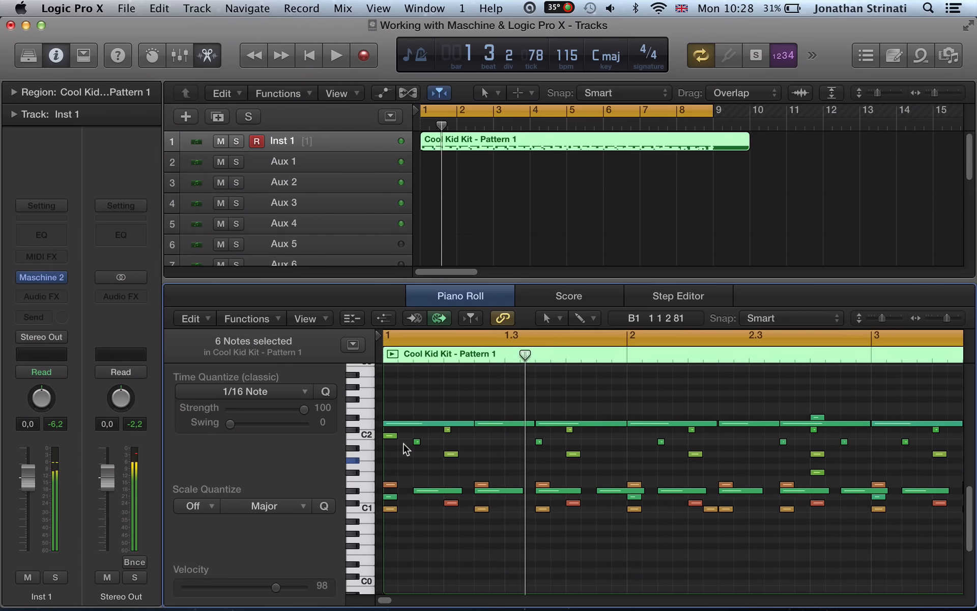
left_click(405, 448)
key("super+Left")
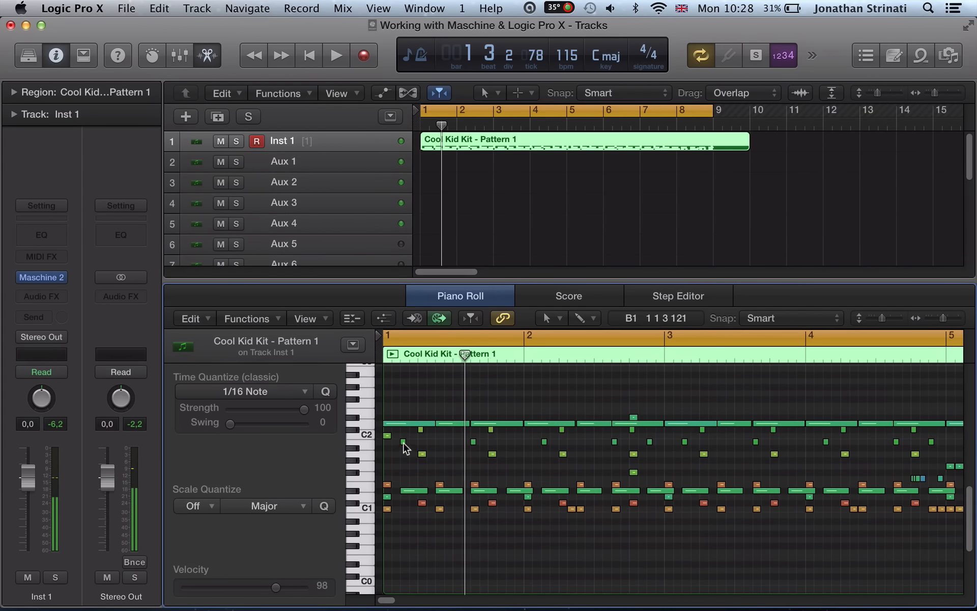
Examine the region's notes pitch by pitch across its full length in the Piano Roll, ending with all D2 notes selected.
left_click(366, 420)
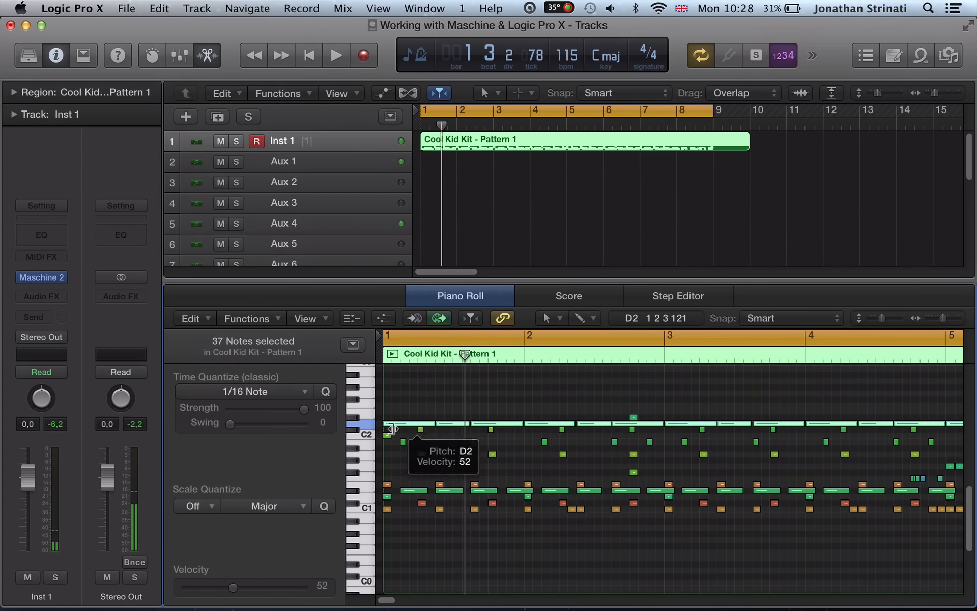
scroll(652, 437, "right", 10)
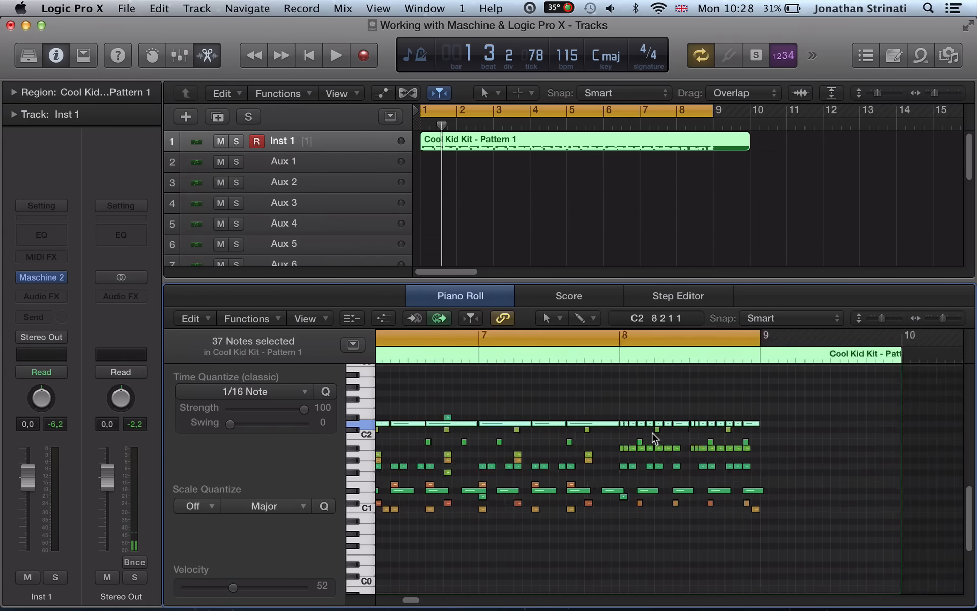
scroll(653, 435, "left", 10)
scroll(622, 428, "down", 5)
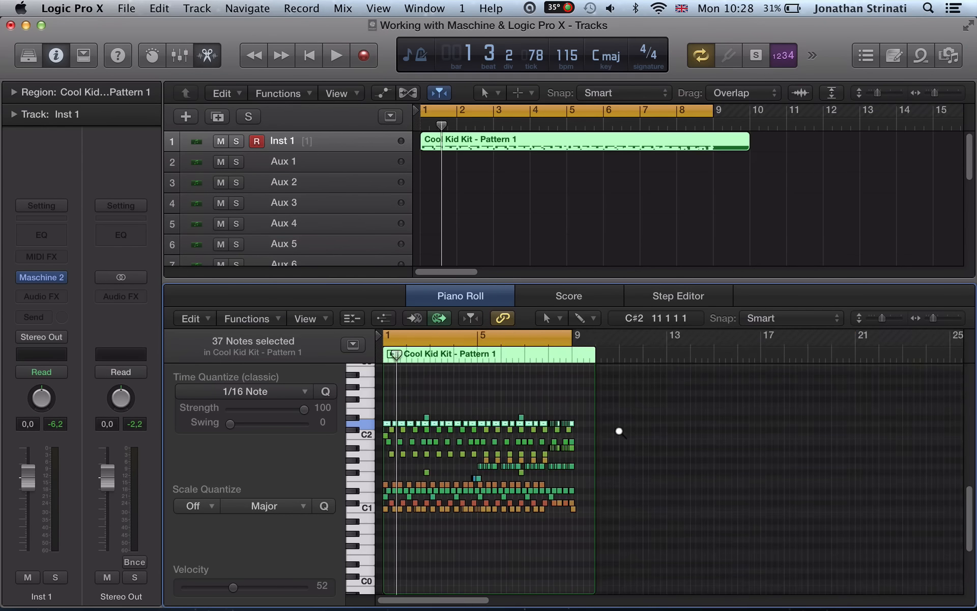
scroll(620, 430, "up", 5)
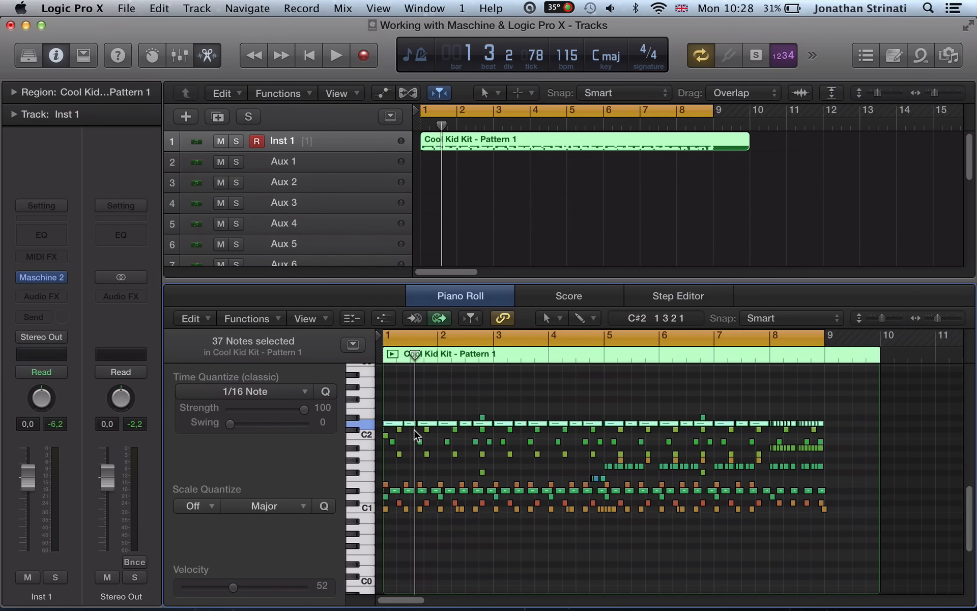
left_click(365, 452)
left_click(362, 497)
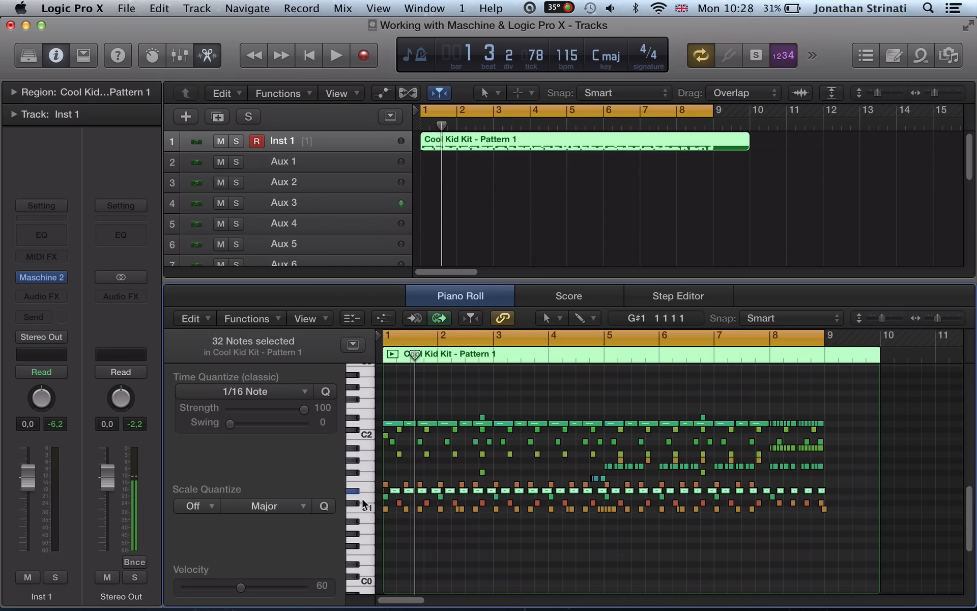
left_click(362, 509)
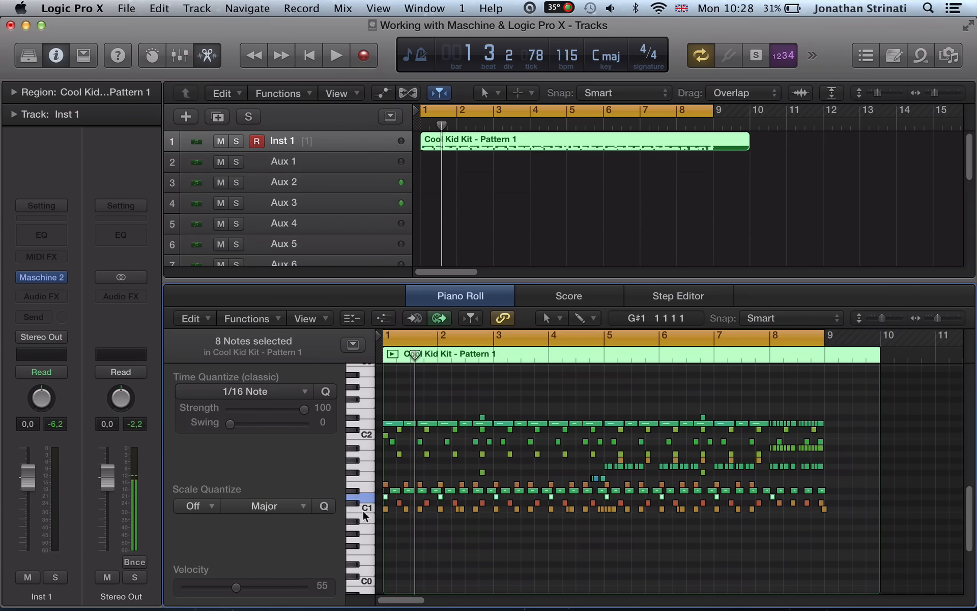
left_click(360, 422)
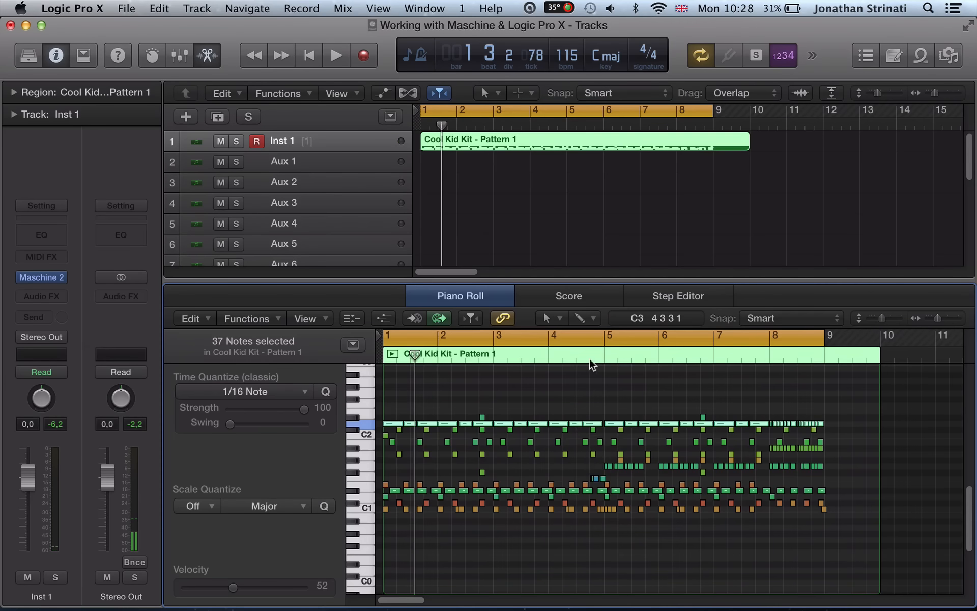
Close the Piano Roll and delete the Cool Kid Kit - Pattern 1 region from the Inst 1 track.
key("e")
left_click_drag(602, 254, 573, 150)
key("Delete")
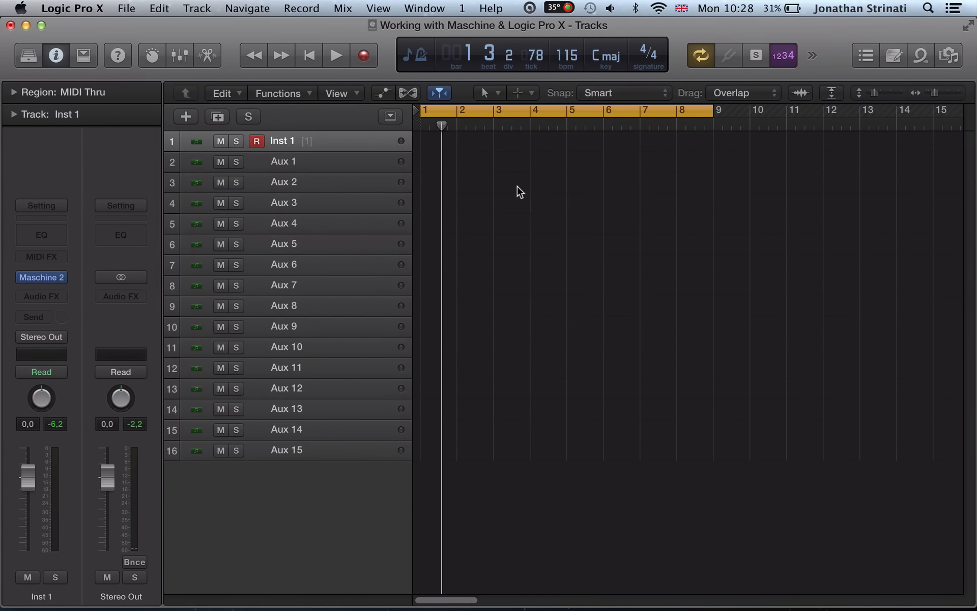
Open Maschine and audition the first four sounds of Cool Kid Kit, from Kick CoolKid to OpenHH LowLovers.
key("v")
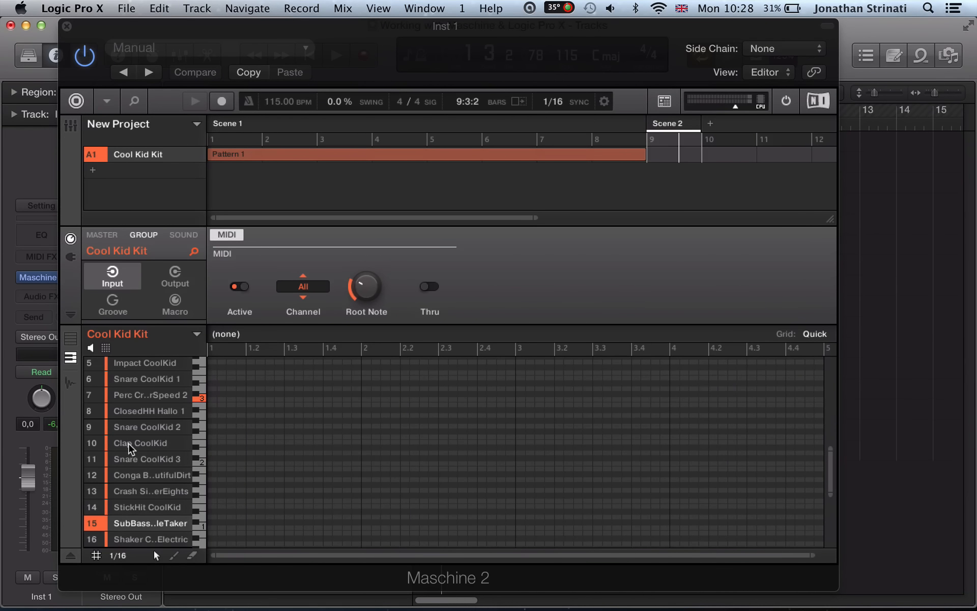
scroll(155, 422, "up", 4)
left_click(144, 368)
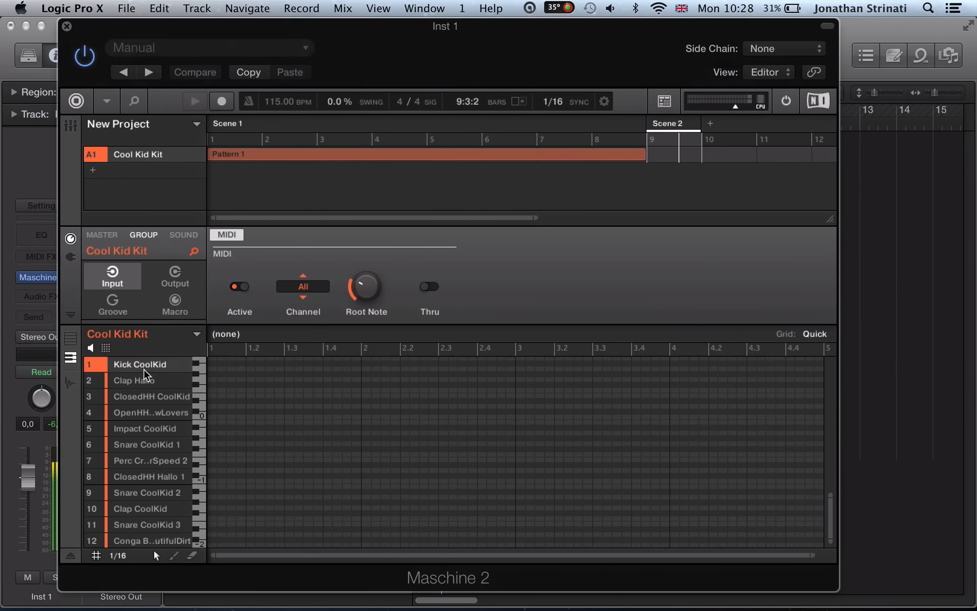
left_click(142, 382)
left_click(140, 399)
left_click(139, 415)
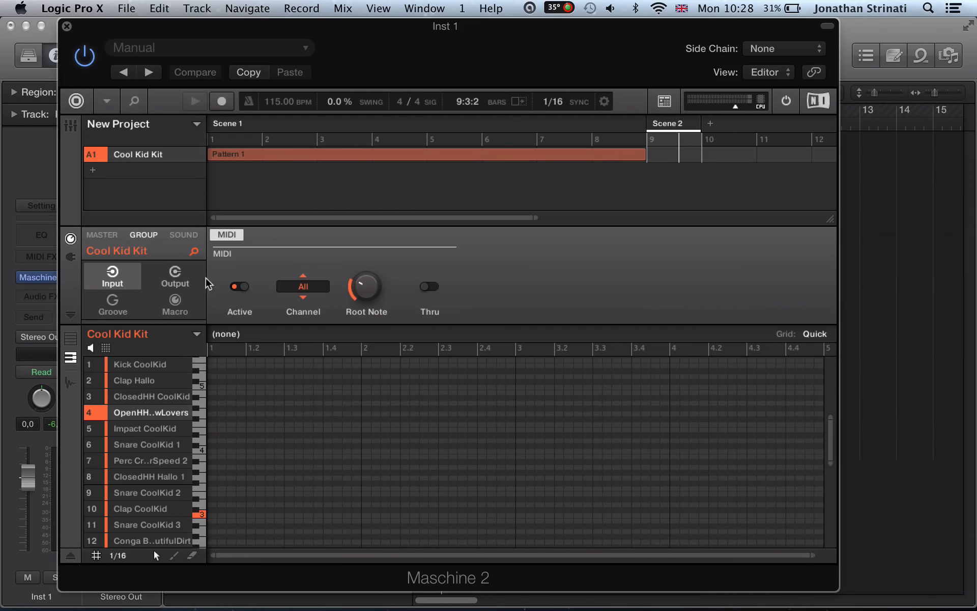
Turn off the Cool Kid Kit group's MIDI input and try the Sounds to MIDI Channels batch setup.
left_click(239, 286)
right_click(108, 332)
mouse_move(135, 441)
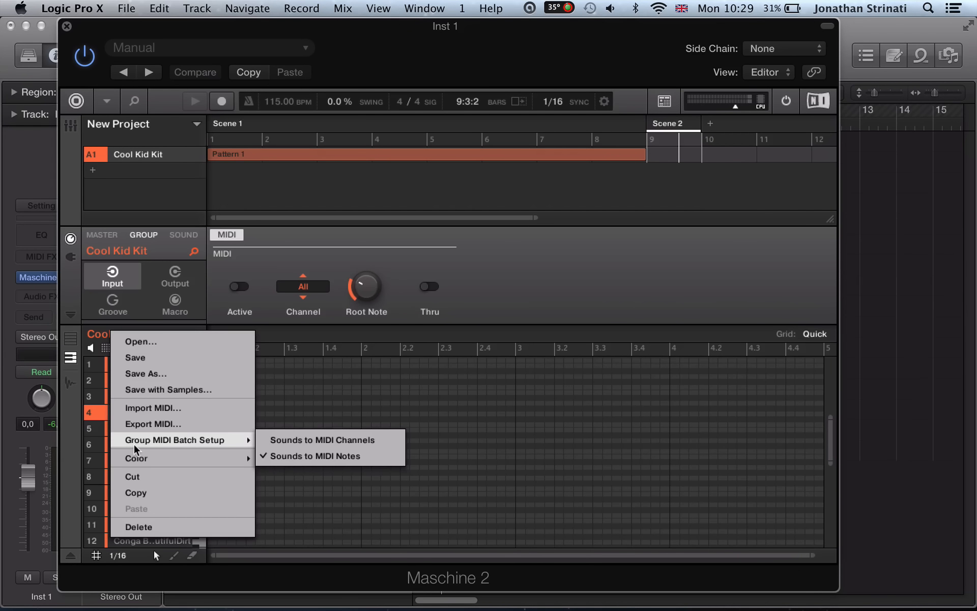
left_click(283, 439)
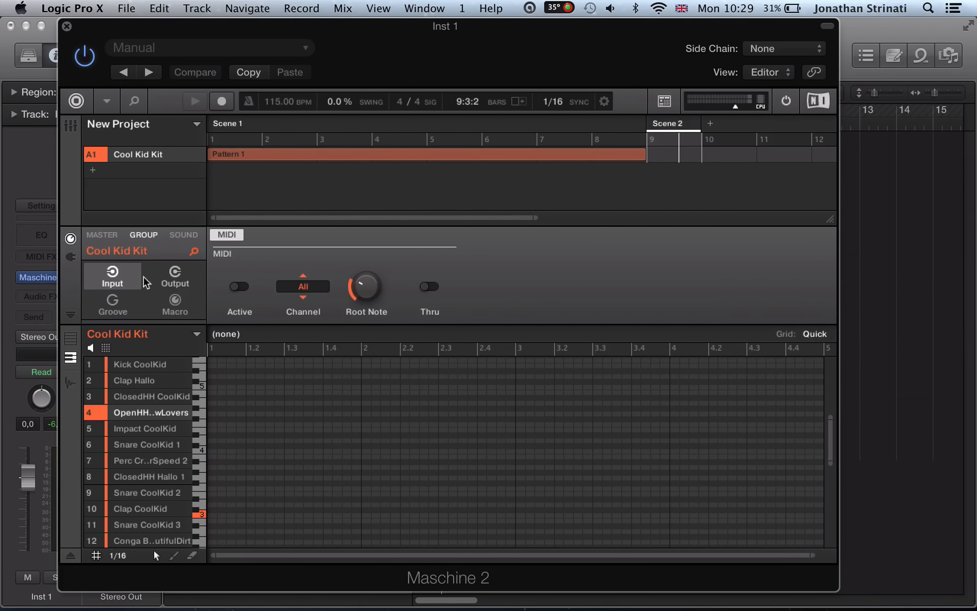
Display the sound-level MIDI input settings for Kick CoolKid and look through the kit's list of sounds.
left_click(184, 236)
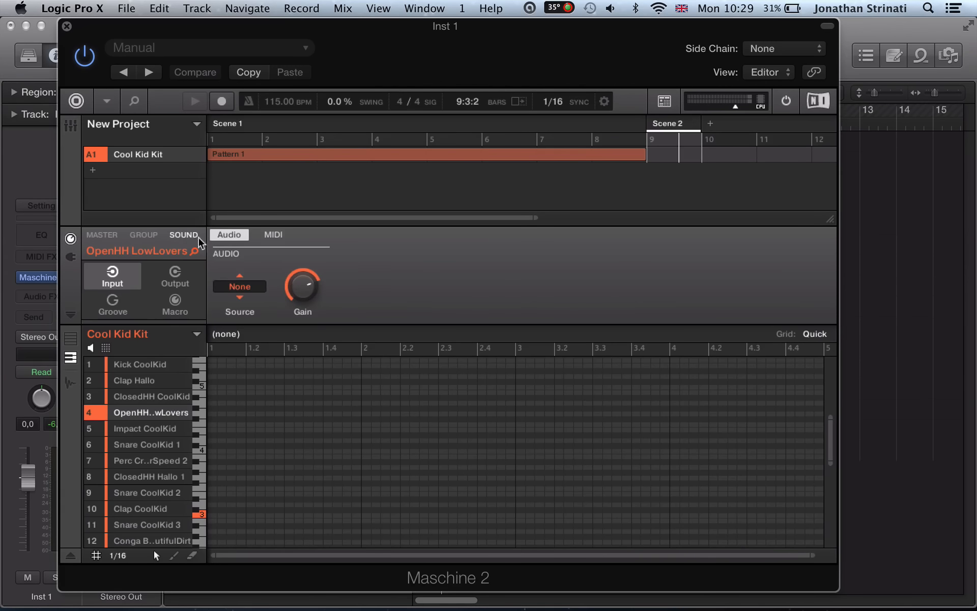
left_click(271, 235)
left_click(155, 368)
scroll(184, 445, "down", 4)
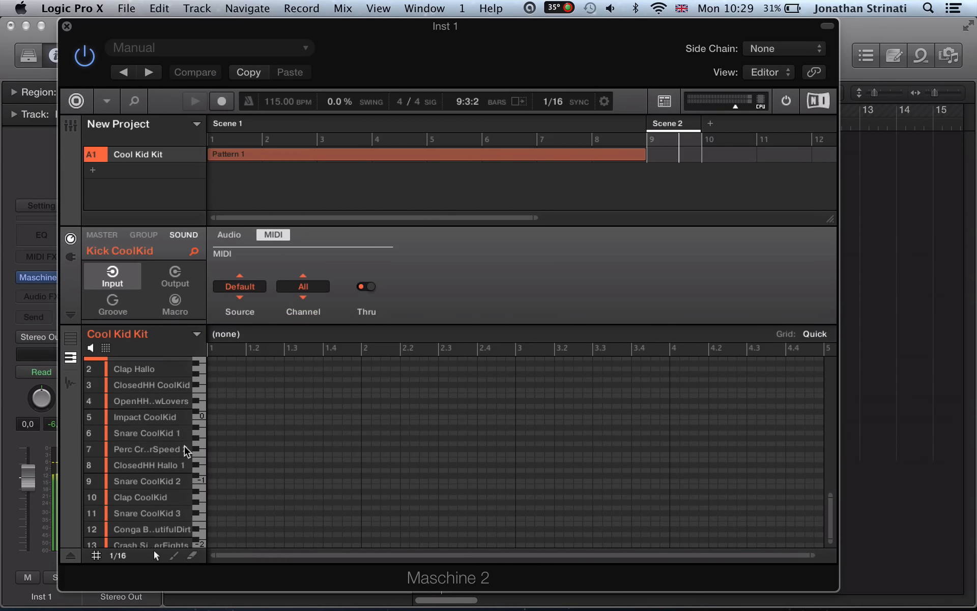
scroll(184, 446, "up", 4)
scroll(179, 476, "down", 4)
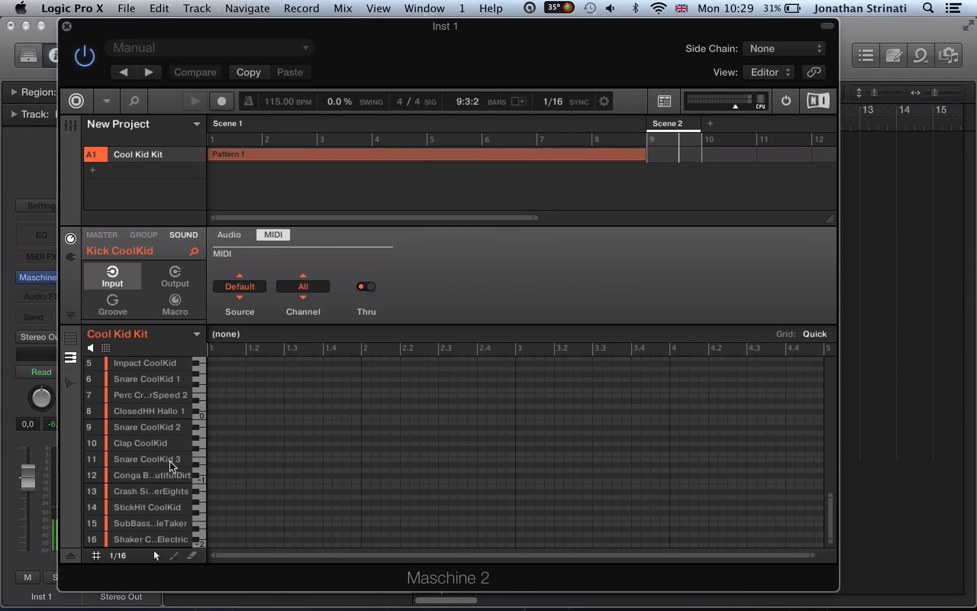
Set the MIDI input source of the Cool Kid Kit sounds to Host.
left_click(239, 286)
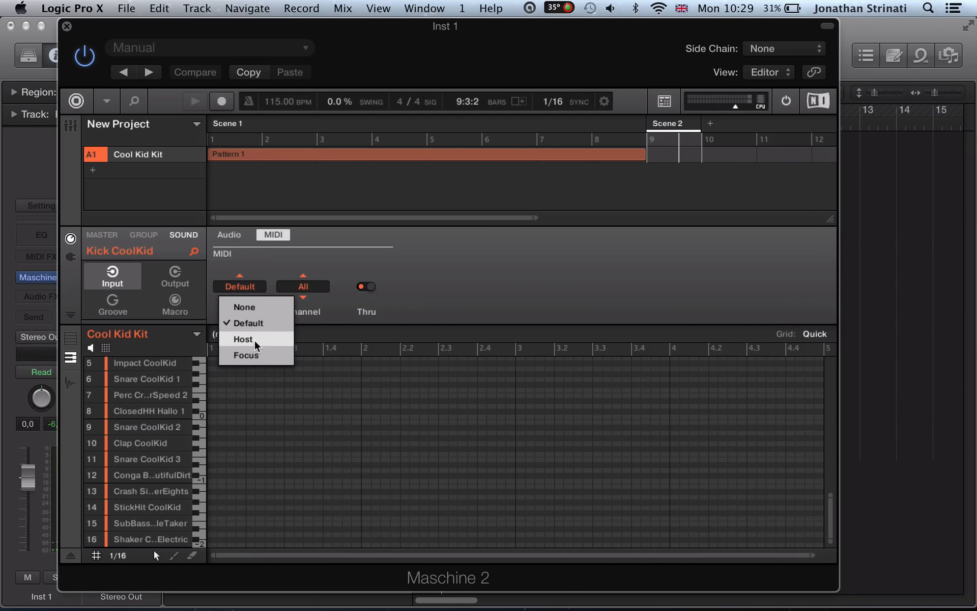
left_click(491, 290)
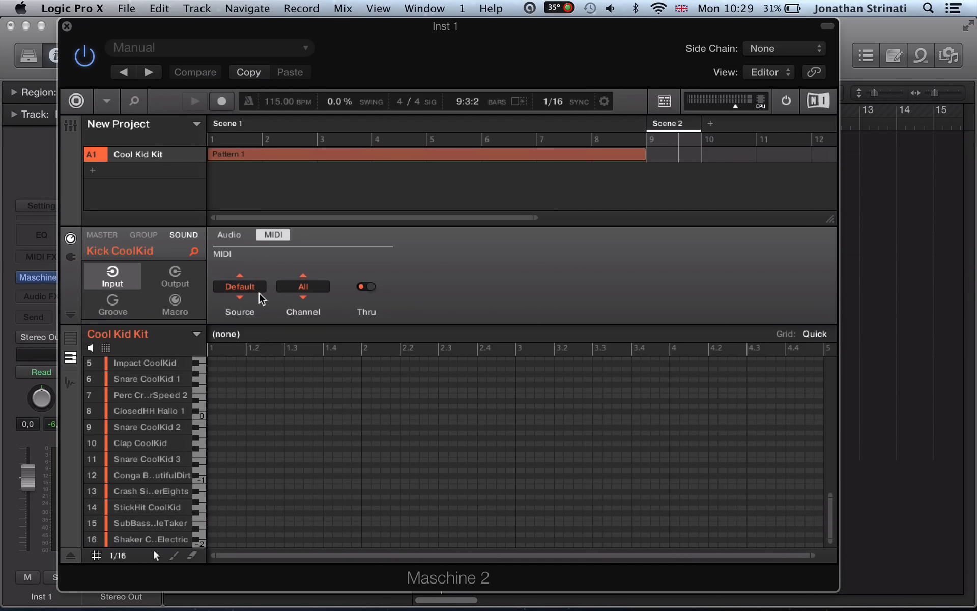
scroll(168, 404, "up", 3)
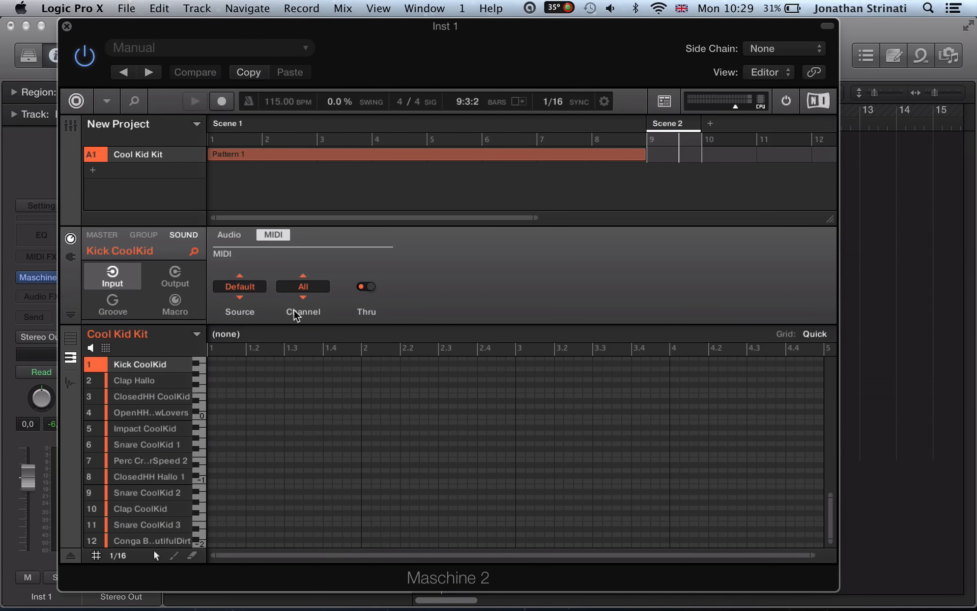
scroll(156, 446, "down", 3)
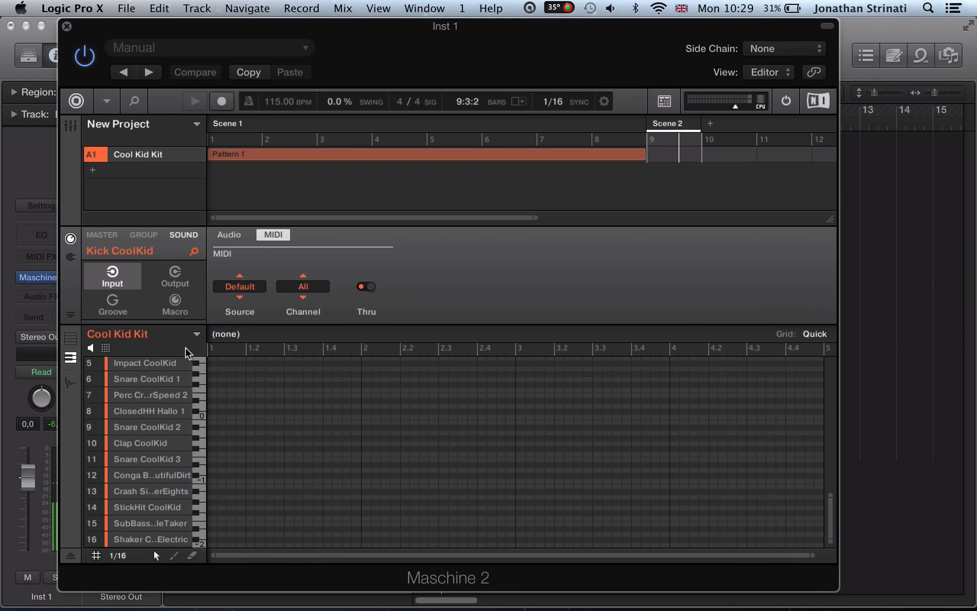
left_click(232, 292)
left_click(243, 337)
scroll(151, 413, "up", 3)
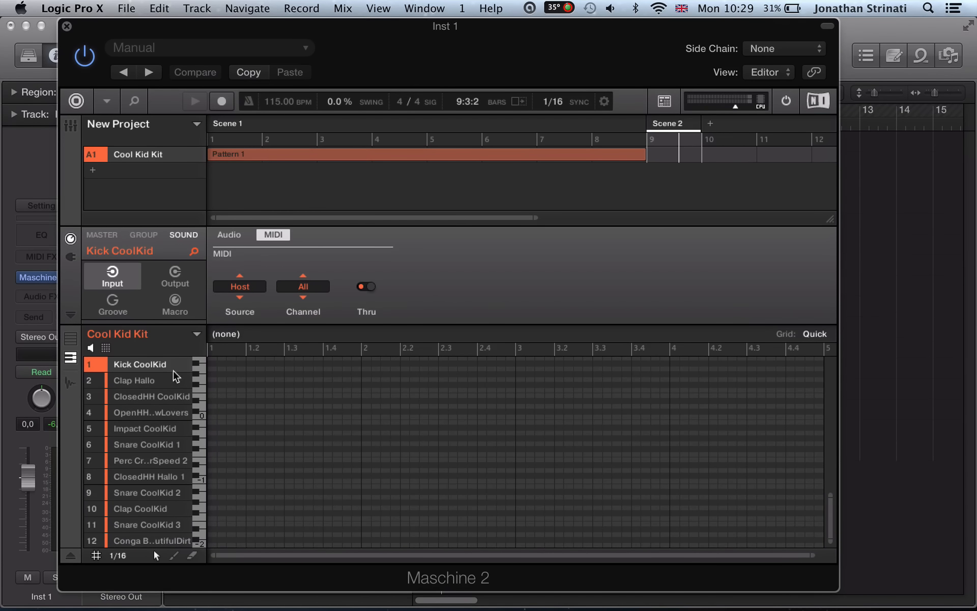
Assign MIDI input channels 1, 2, 3 and 4 to Kick CoolKid, Clap Hallo, ClosedHH CoolKid and OpenHH LowLovers respectively.
left_click(303, 289)
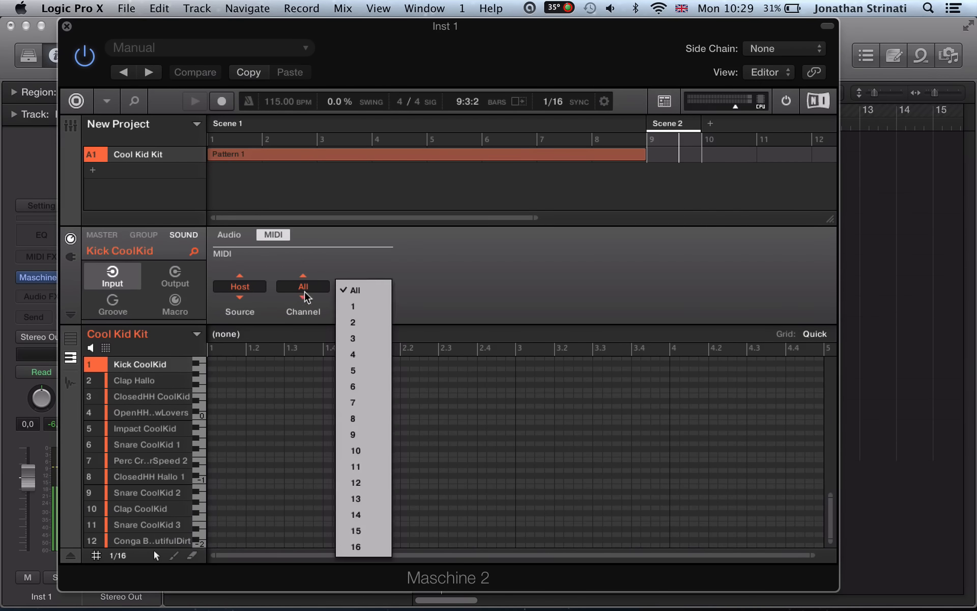
left_click(345, 306)
left_click(157, 375)
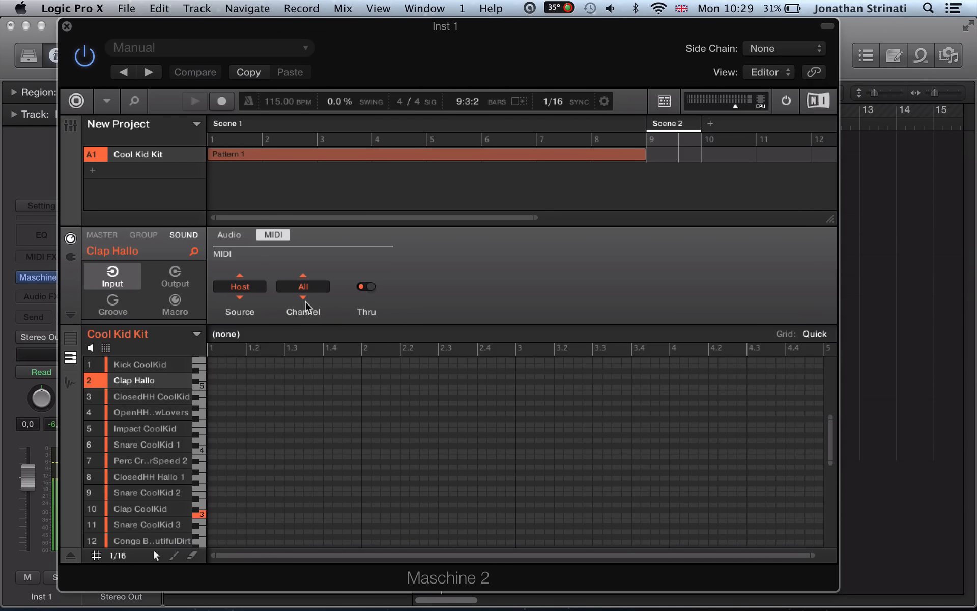
left_click(305, 303)
left_click(352, 320)
left_click(162, 396)
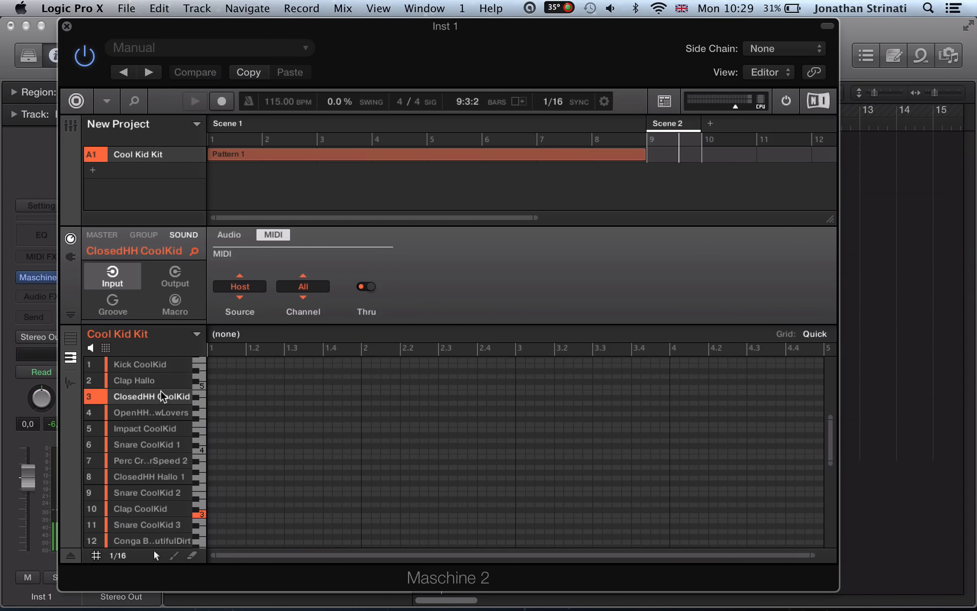
left_click(288, 289)
left_click(346, 340)
left_click(127, 419)
left_click(305, 288)
left_click(351, 356)
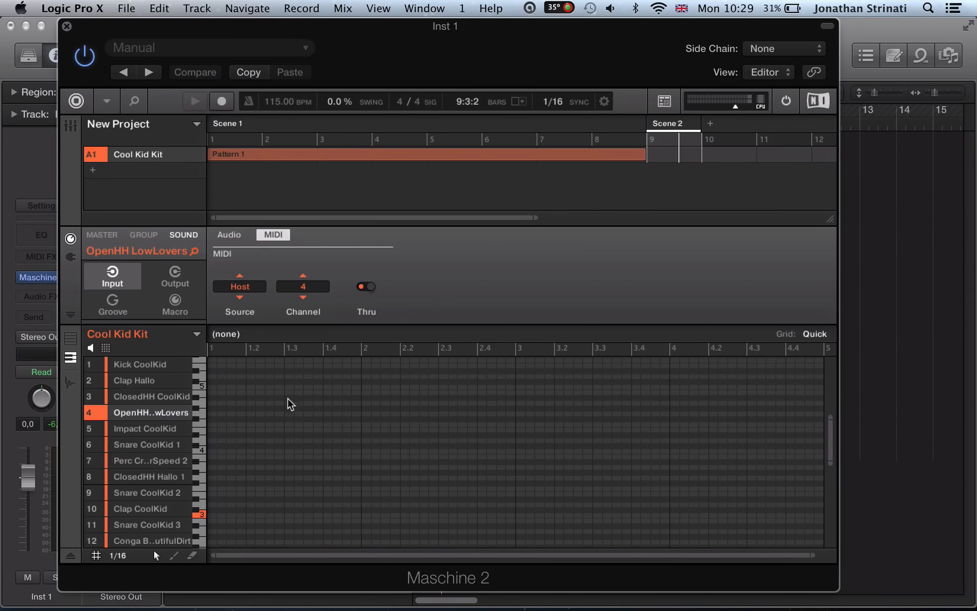
Assign the remaining sounds, from Impact CoolKid on, their matching MIDI channels, ending with channel 16 for sound 16.
left_click(136, 429)
left_click(319, 294)
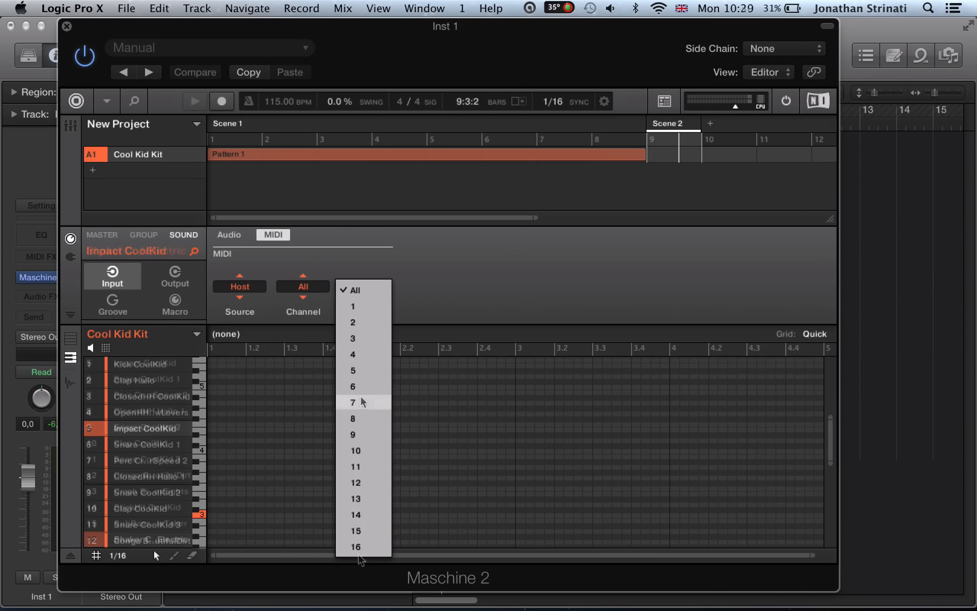
left_click(354, 547)
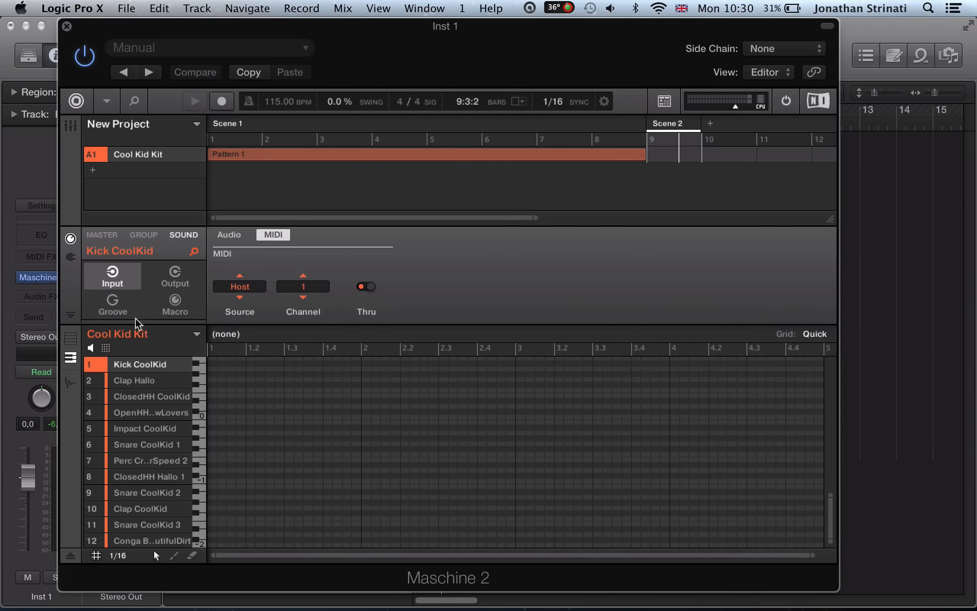
Check the Group MIDI Batch Setup options of Cool Kid Kit and close Maschine.
right_click(118, 338)
mouse_move(159, 447)
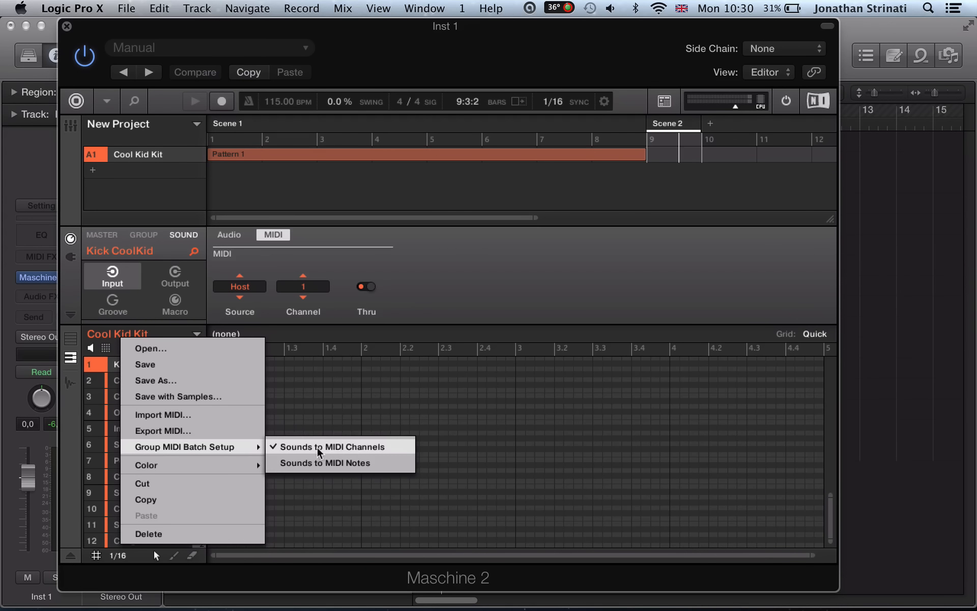
left_click(566, 275)
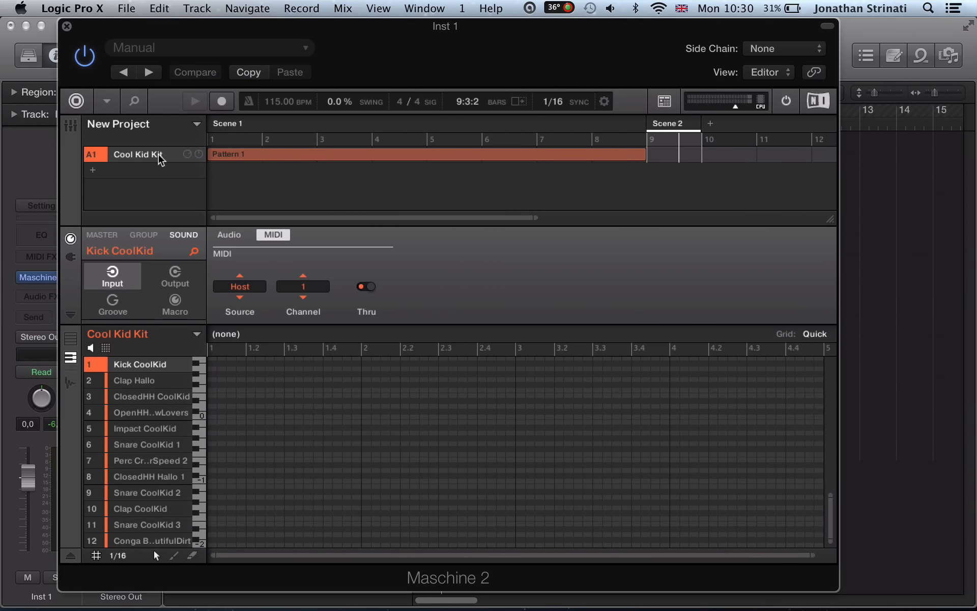
key("super+w")
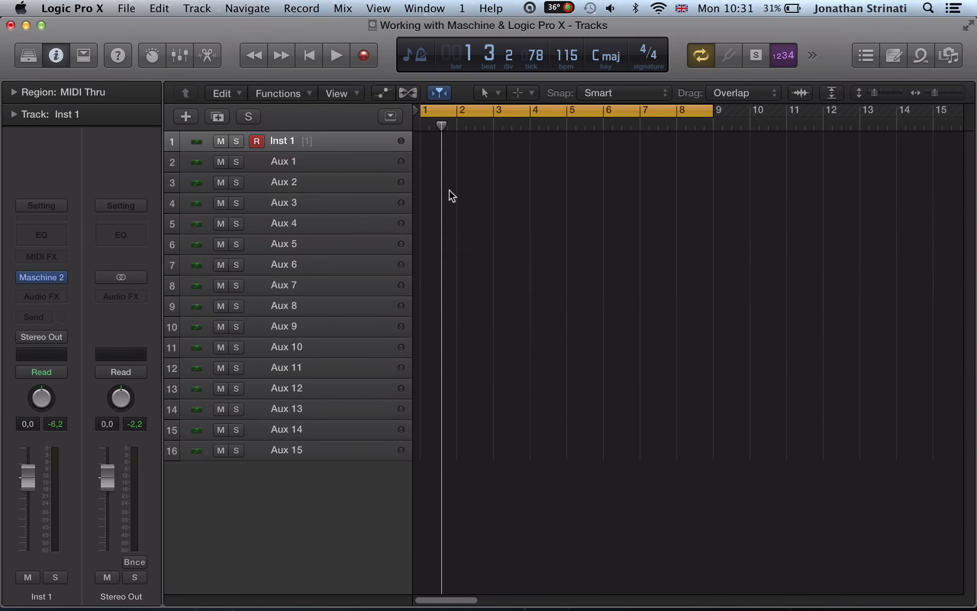
Reopen Maschine, show the Sampler settings of Kick CoolKid and return the pattern editor to keyboard view.
key("v")
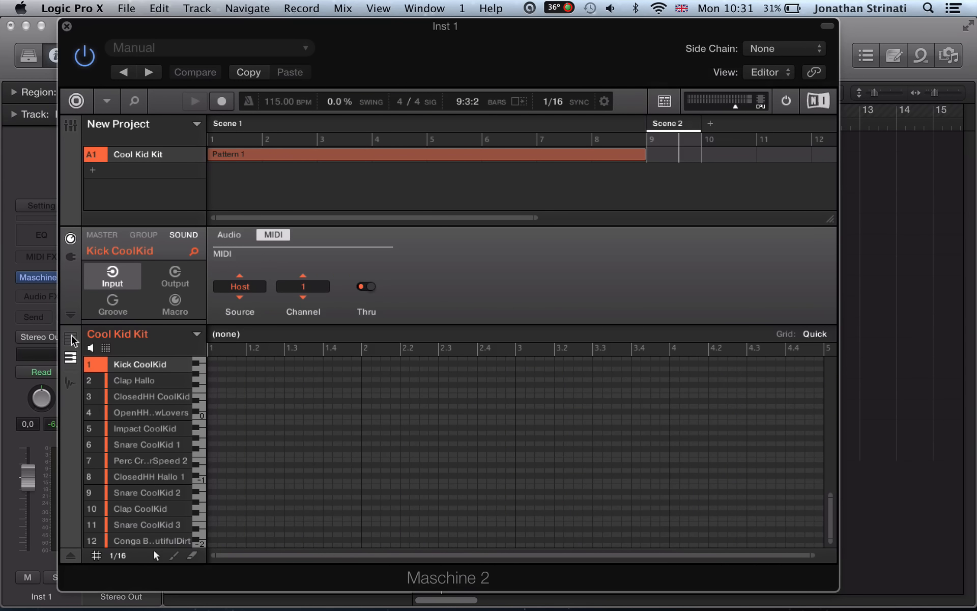
left_click(71, 335)
left_click_drag(518, 81, 537, 35)
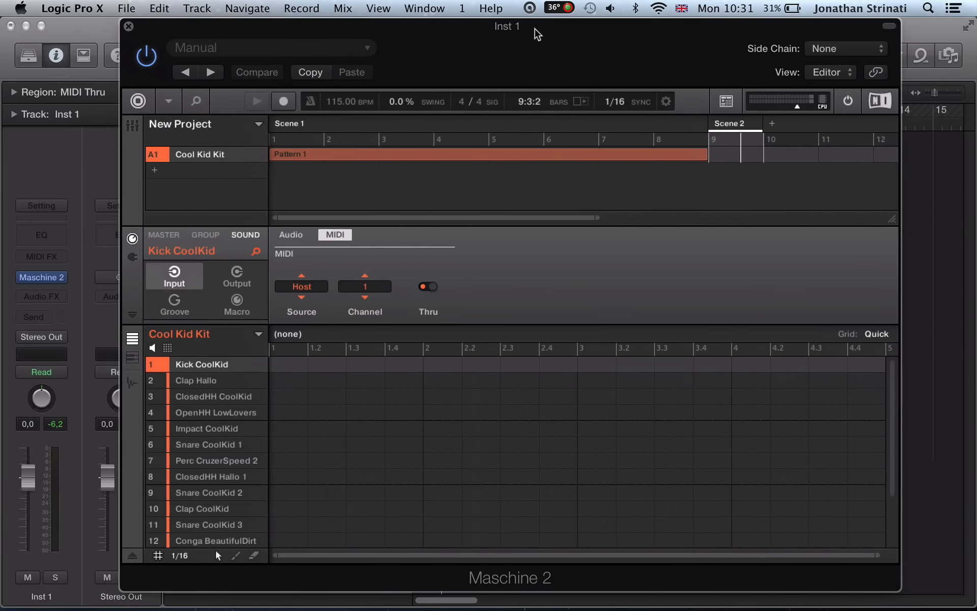
left_click(132, 257)
left_click(133, 357)
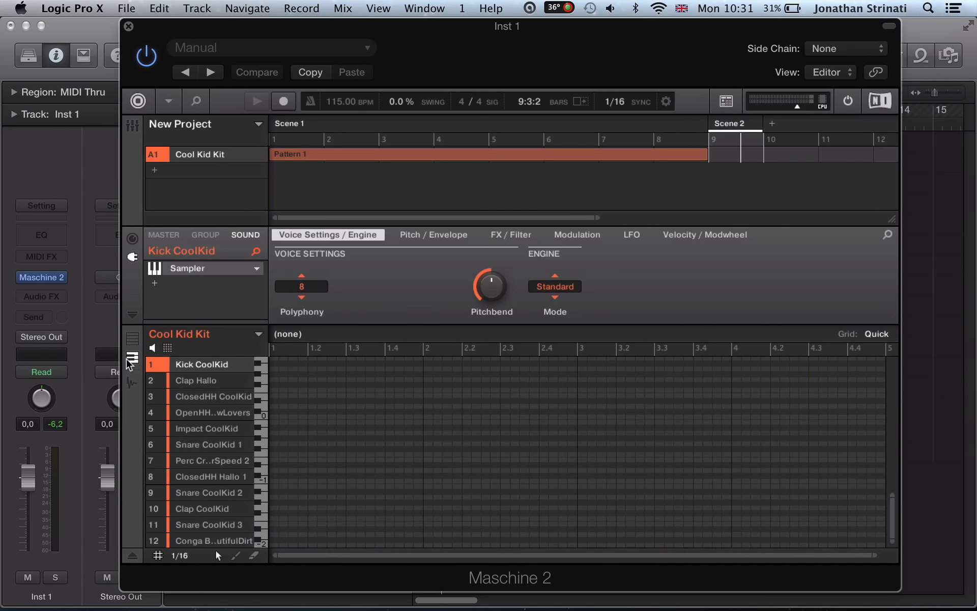
Switch Maschine to Scene 1 and transfer Pattern 1 as MIDI onto the Inst 1 track at bar 10.
left_click(328, 125)
left_click_drag(702, 44, 505, 21)
left_click_drag(670, 336, 753, 143)
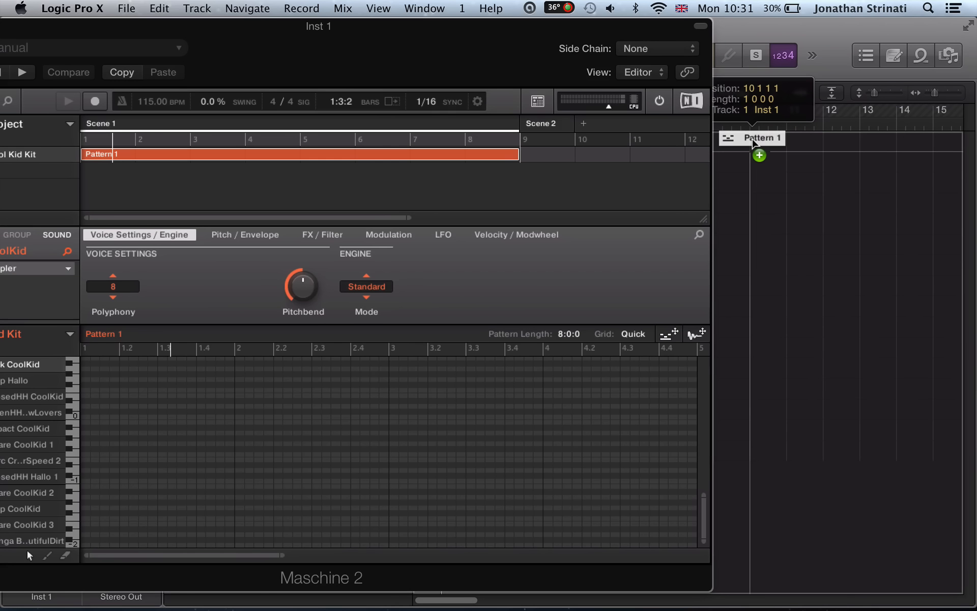
left_click_drag(753, 144, 753, 144)
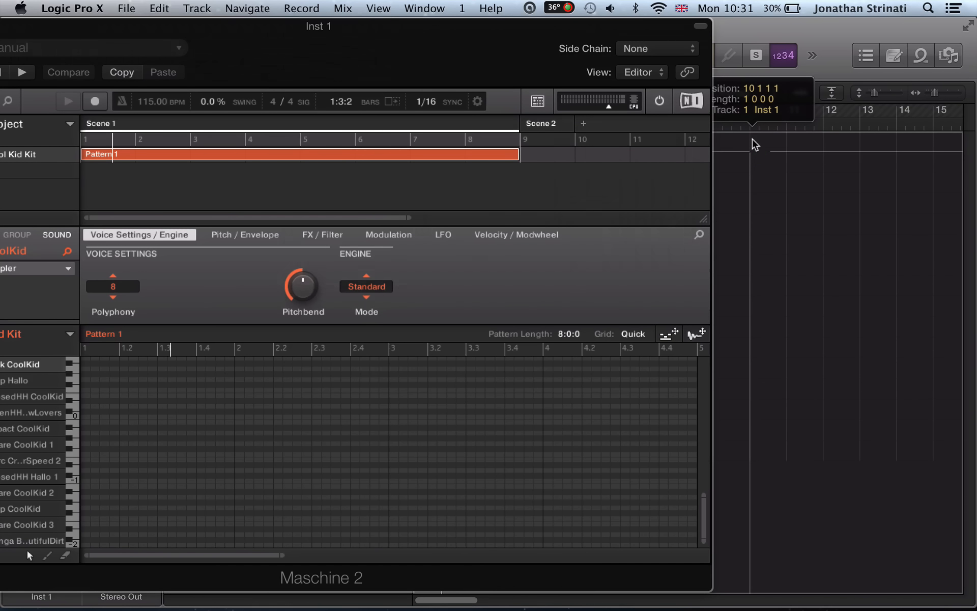
Complete the Pattern 1 import without tempo information and hide Maschine to view the whole region on the Inst 1 track.
left_click(610, 249)
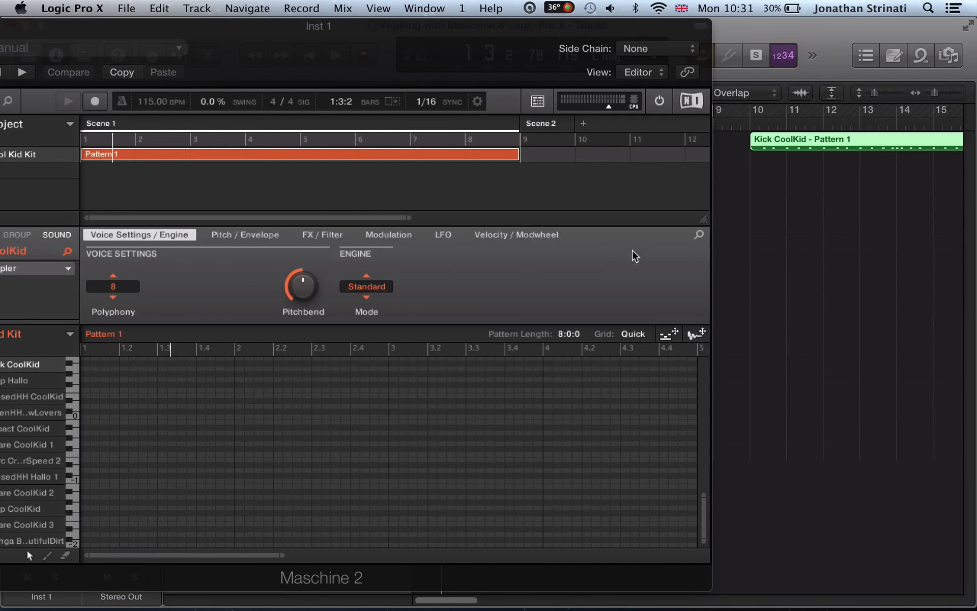
key("v")
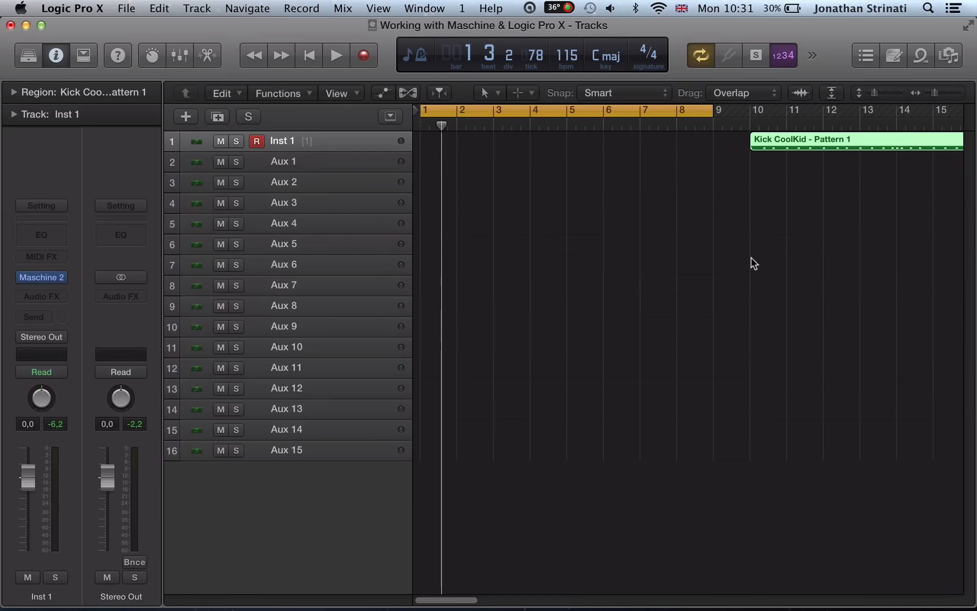
scroll(733, 253, "down", 5)
scroll(733, 252, "up", 2)
scroll(735, 255, "left", 2)
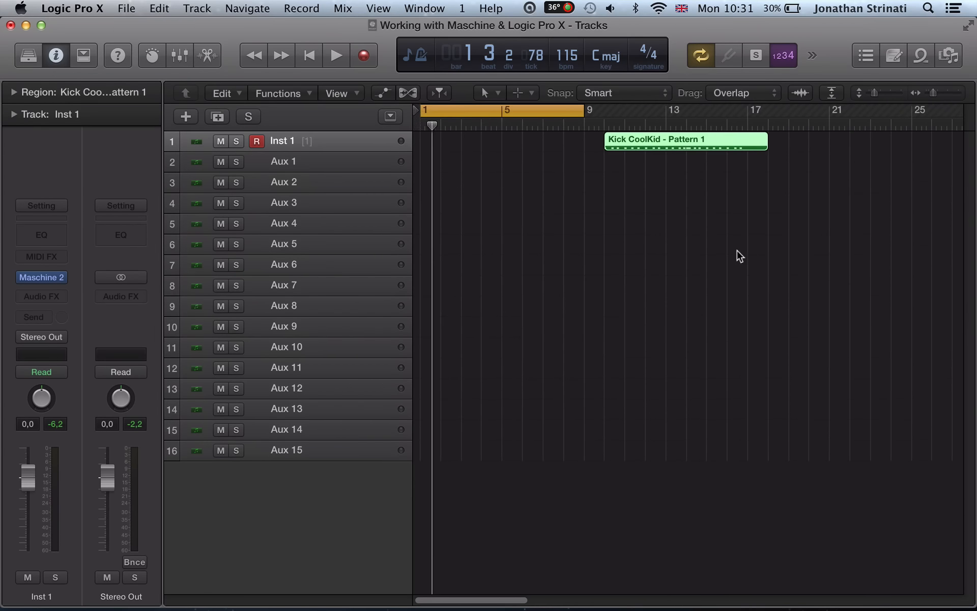
Delete the Kick CoolKid - Pattern 1 region from the Inst 1 track.
key("v")
left_click_drag(499, 42, 538, 42)
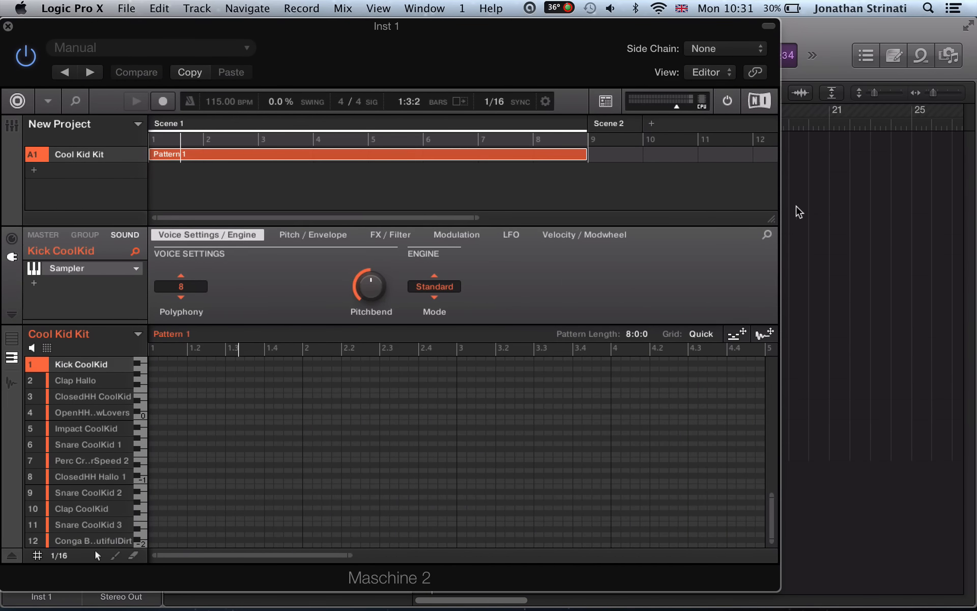
key("v")
left_click_drag(822, 222, 671, 109)
key("Delete")
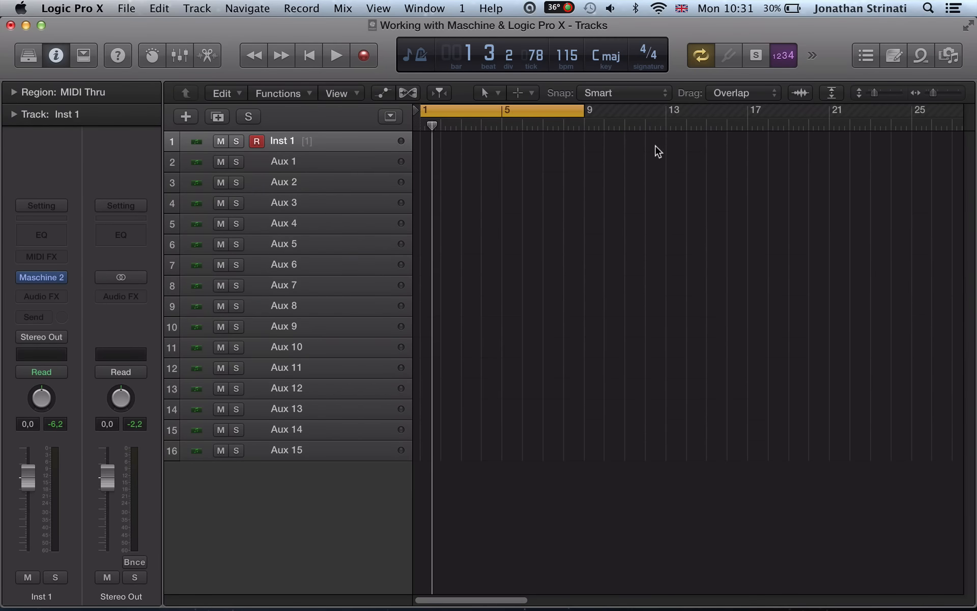
Reopen Maschine and switch its pattern editor to group view, keeping the track area beside the plug-in window accessible.
key("v")
left_click_drag(532, 42, 591, 41)
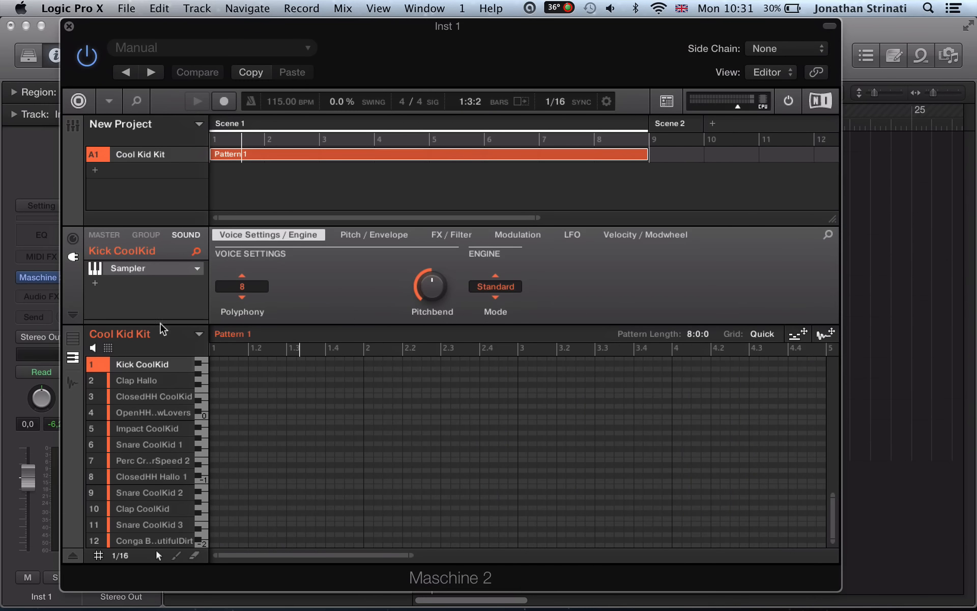
left_click(72, 341)
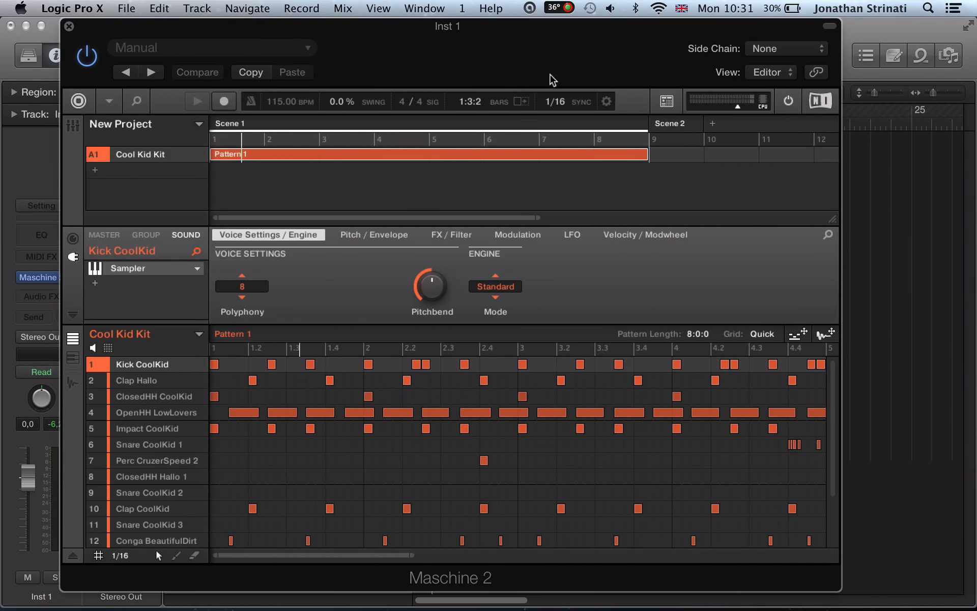
left_click_drag(552, 40, 473, 40)
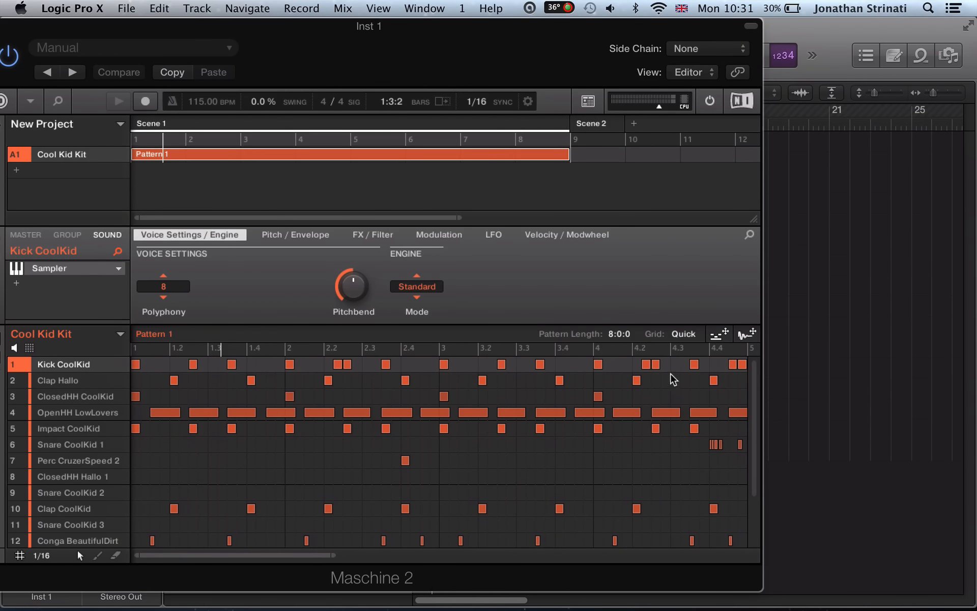
Transfer Pattern 1 as MIDI onto the Inst 1 track at bar 19 without tempo information and close Maschine.
left_click_drag(719, 339, 787, 142)
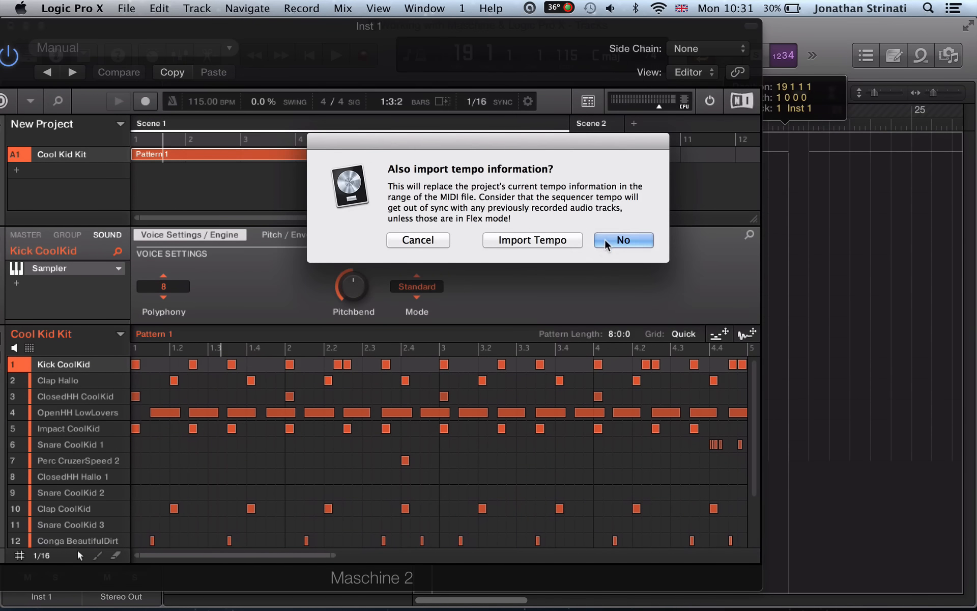
left_click(582, 238)
key("super+w")
left_click(711, 460)
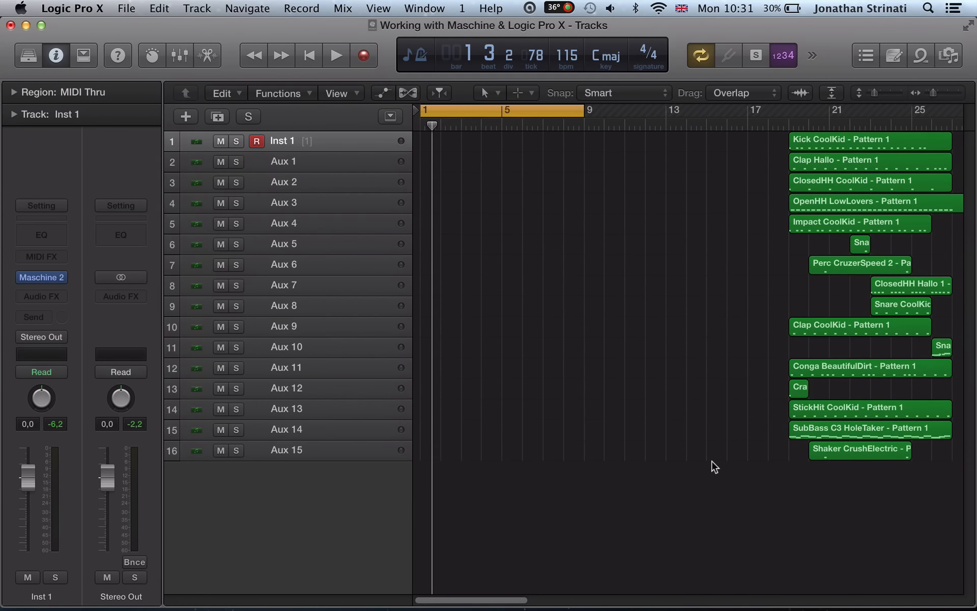
Select all 16 transferred Pattern 1 regions and delete them from the arrangement.
left_click_drag(715, 466, 918, 134)
scroll(747, 410, "right", 6)
scroll(750, 421, "left", 3)
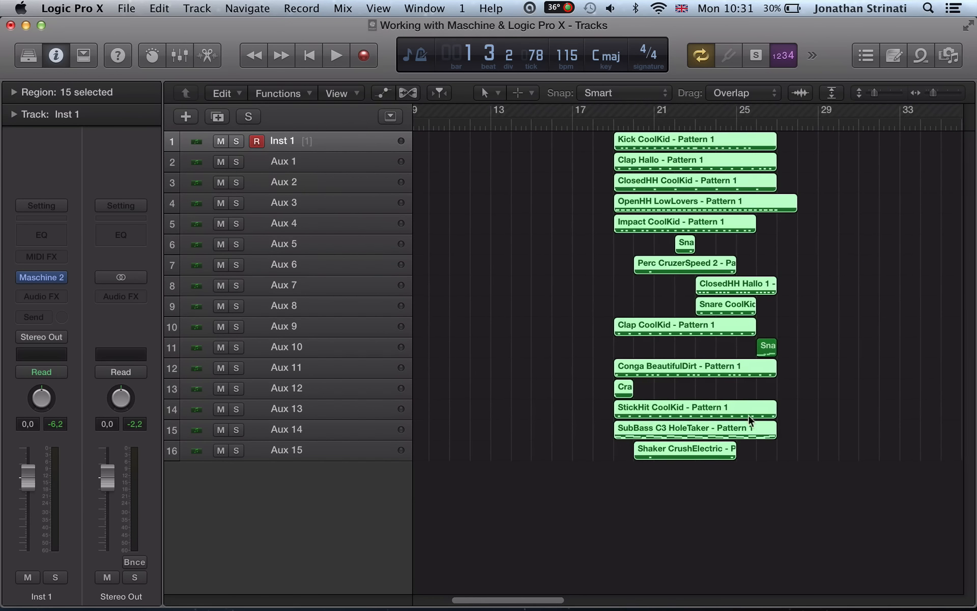
left_click_drag(813, 465, 629, 131)
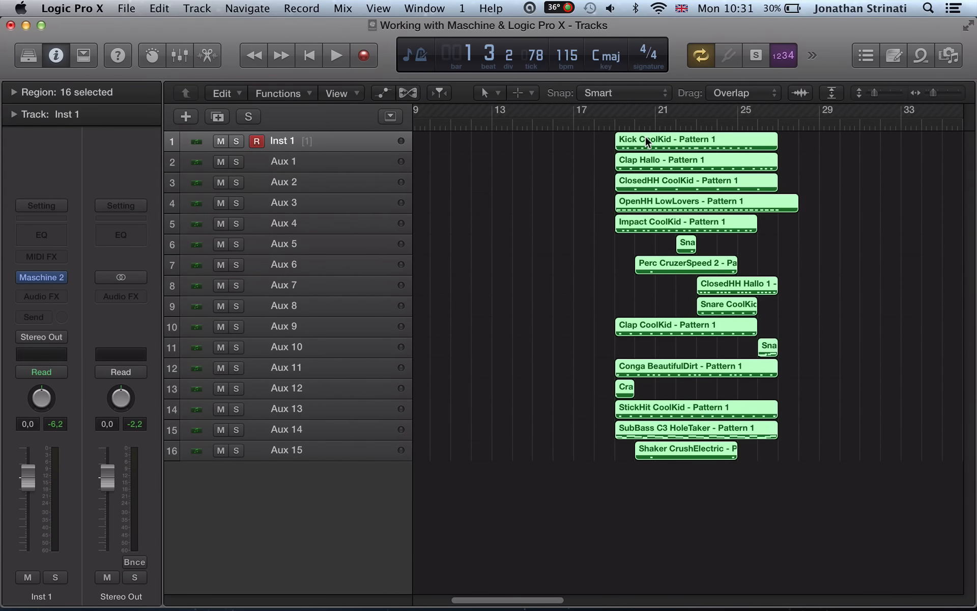
key("BackSpace")
Transfer Pattern 1 as MIDI into the arrangement at bar 27, dropping it lower than the Inst 1 track.
key("v")
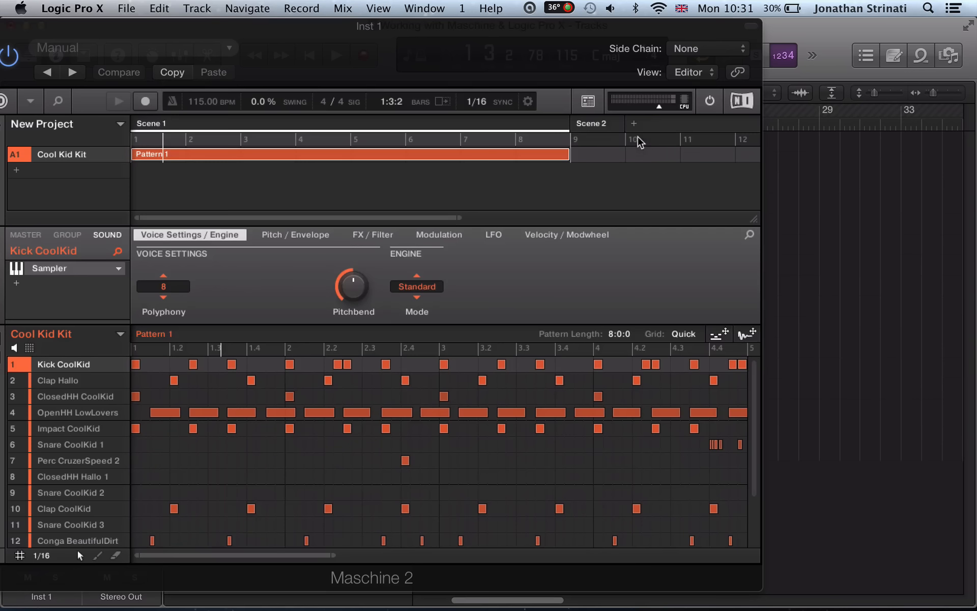
left_click_drag(724, 330, 780, 244)
left_click(624, 239)
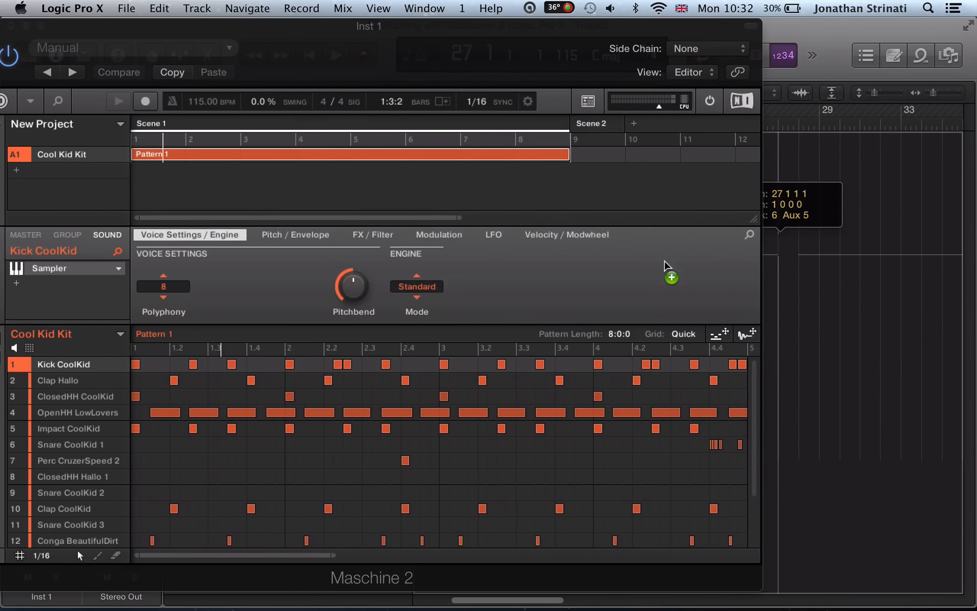
left_click_drag(729, 336, 790, 328)
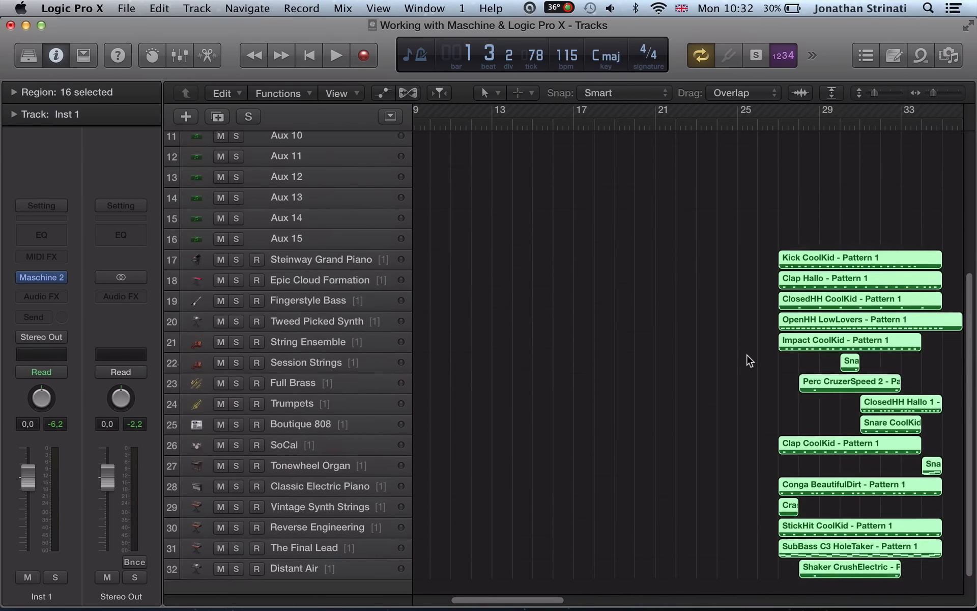
scroll(749, 361, "down", 1)
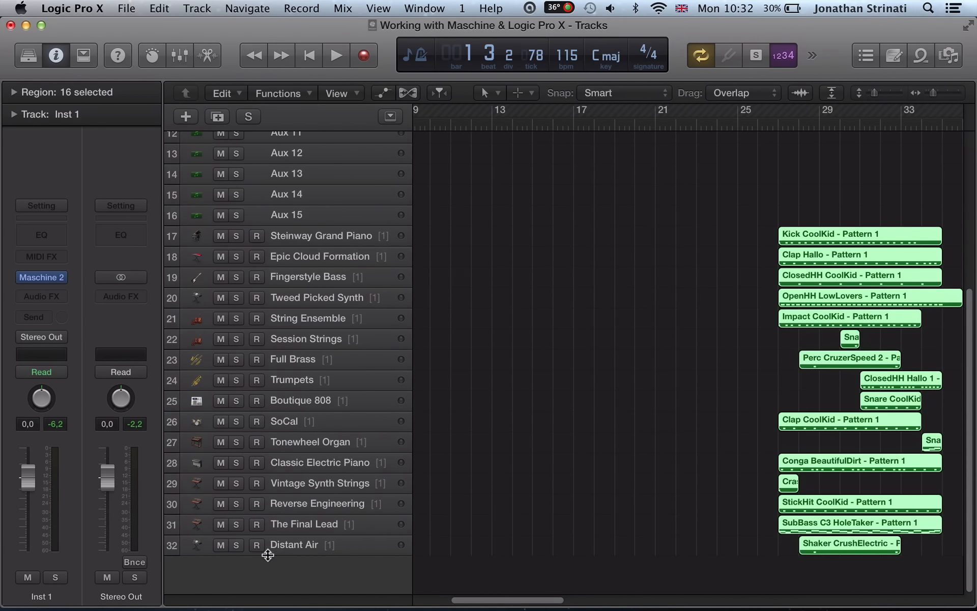
Delete the tracks from Steinway Grand Piano through Distant Air together with their regions.
left_click(307, 238)
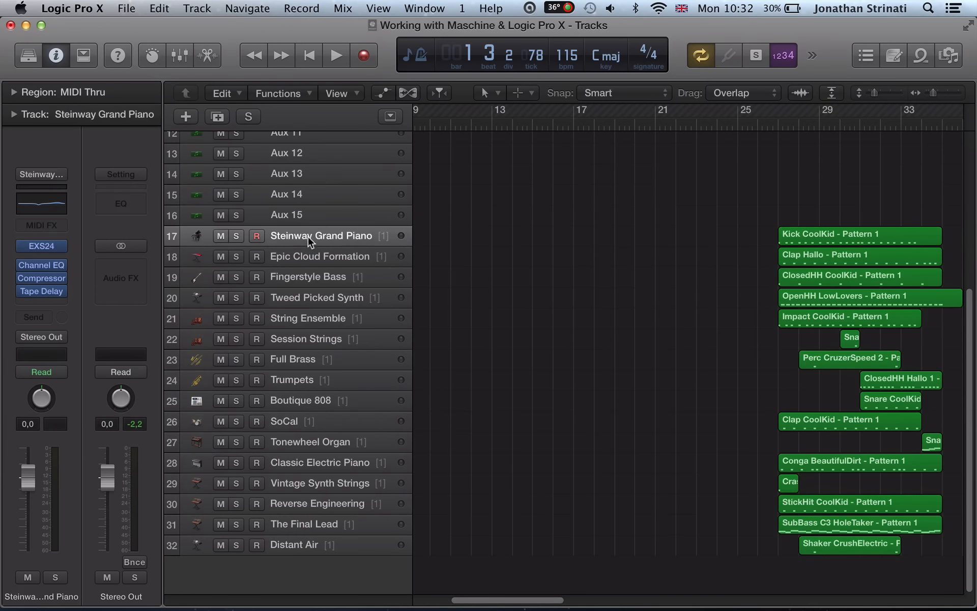
left_click(331, 546, "shift")
key("super+BackSpace")
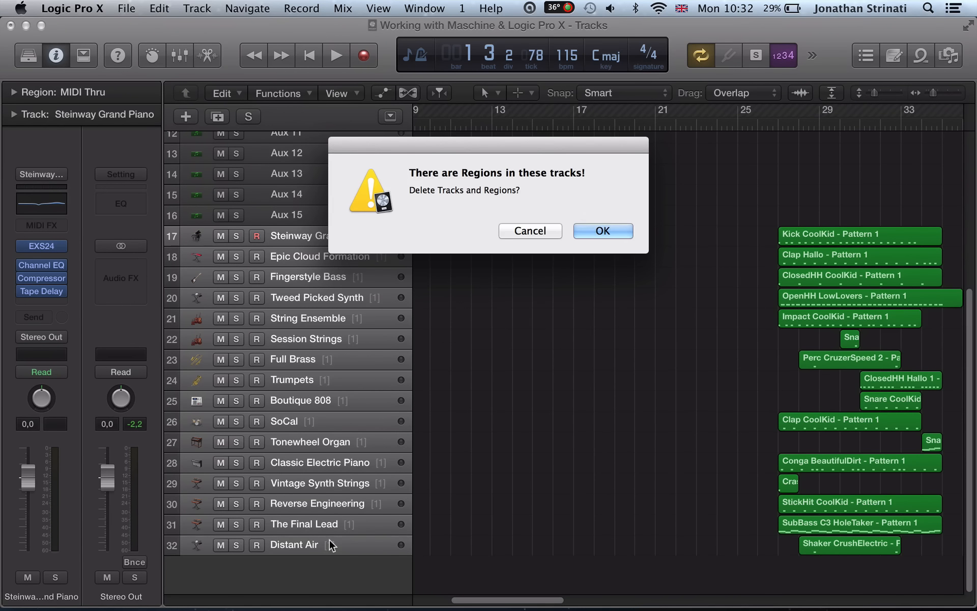
key("Return")
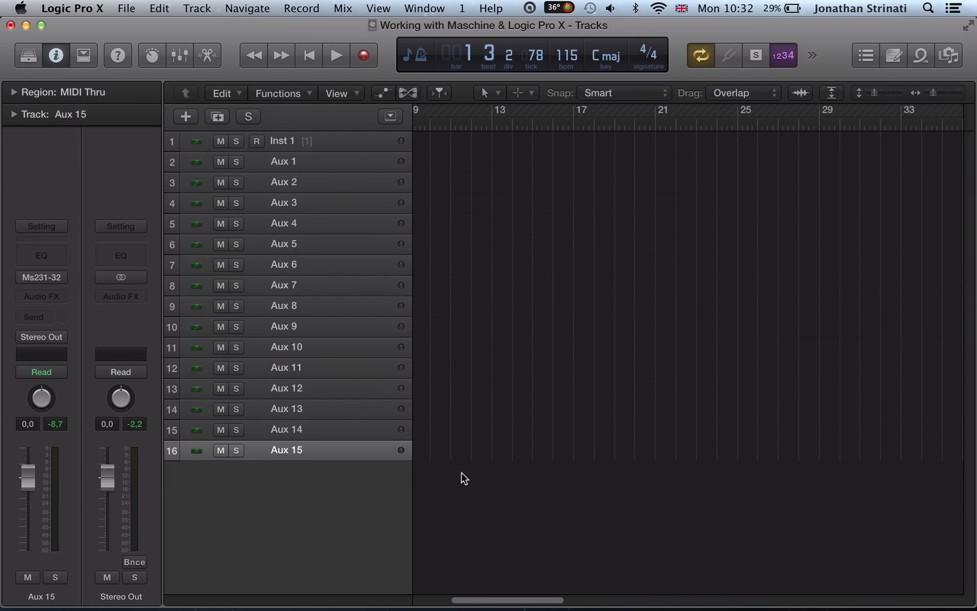
Transfer Pattern 1 from Maschine as MIDI onto the Inst 1 track at bar 19 without tempo information and close Maschine.
key("v")
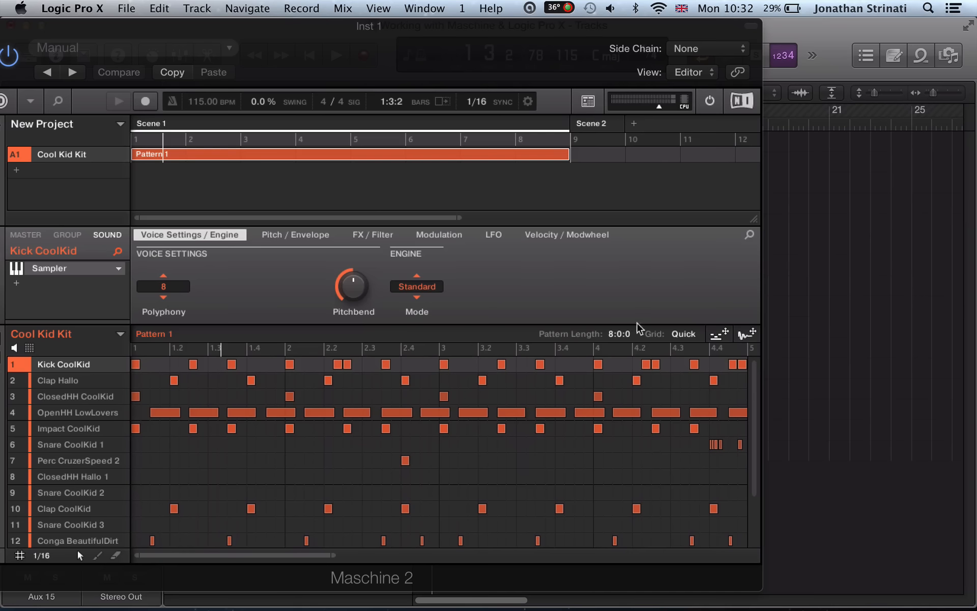
left_click_drag(708, 338, 795, 144)
left_click(625, 240)
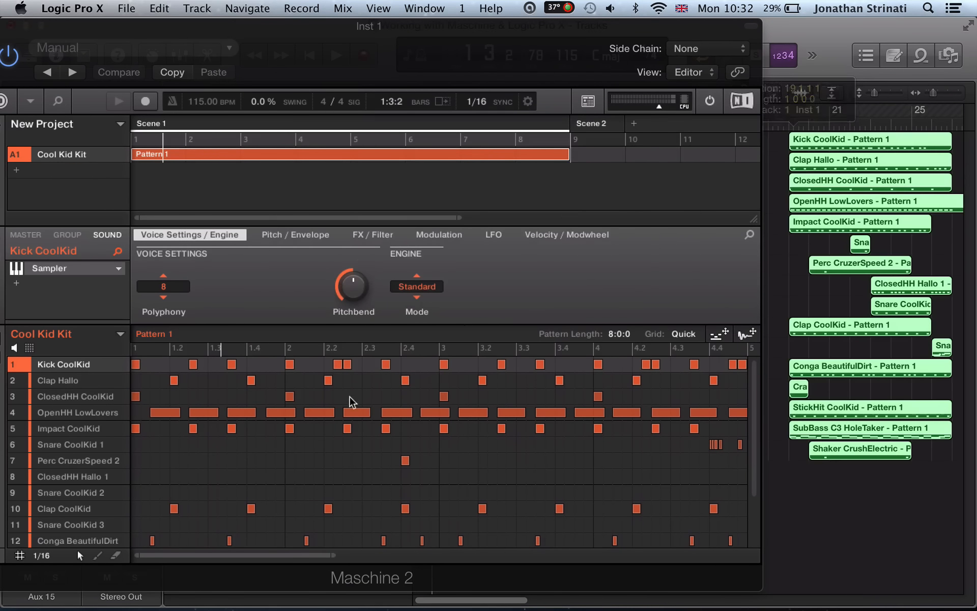
key("super+w")
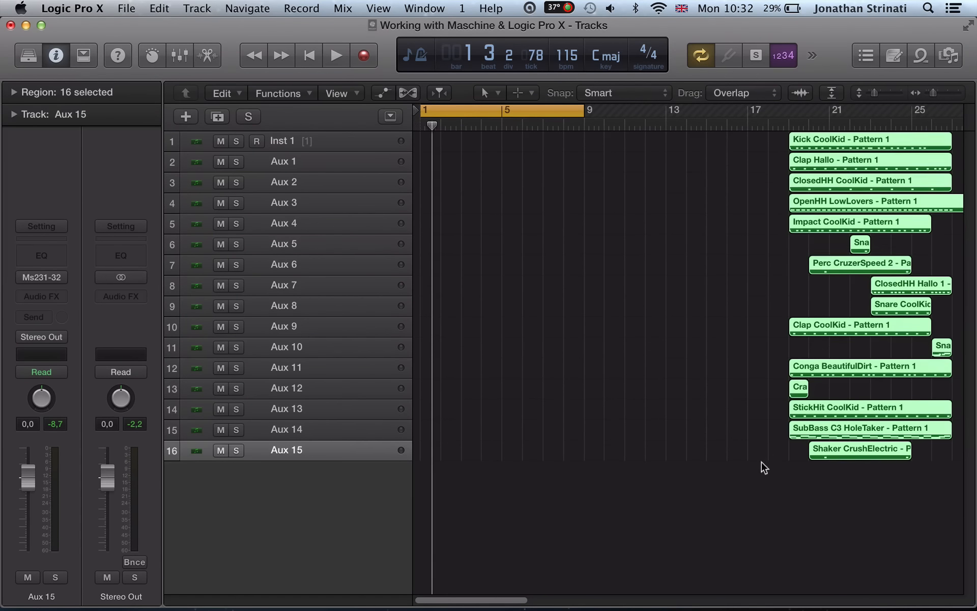
Select all 16 transferred regions and move them to the playhead at bar 1.
left_click_drag(761, 463, 963, 134)
key("Return")
key(";")
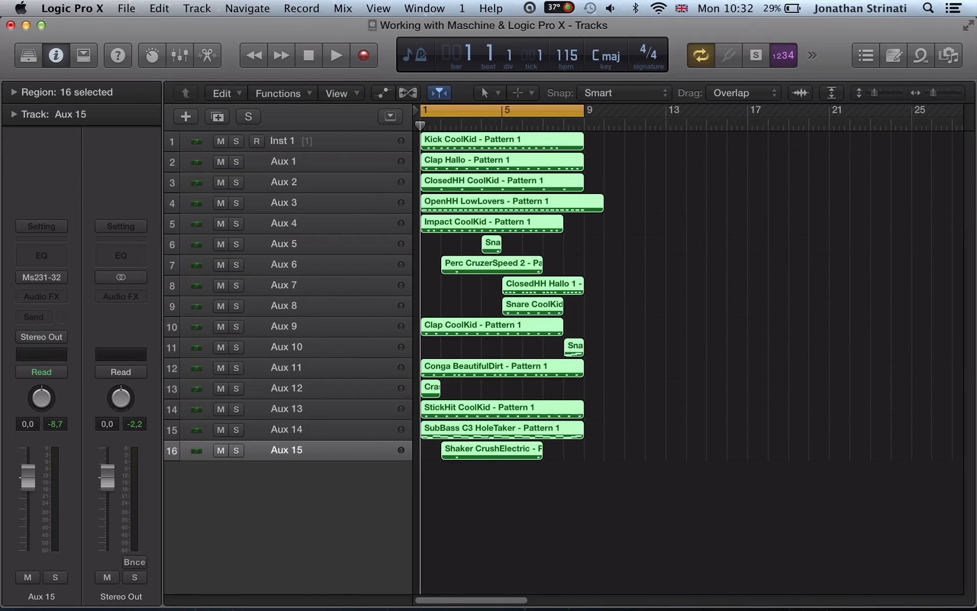
Check the active scene in Maschine, then return to the arrangement and deselect all regions.
key("v")
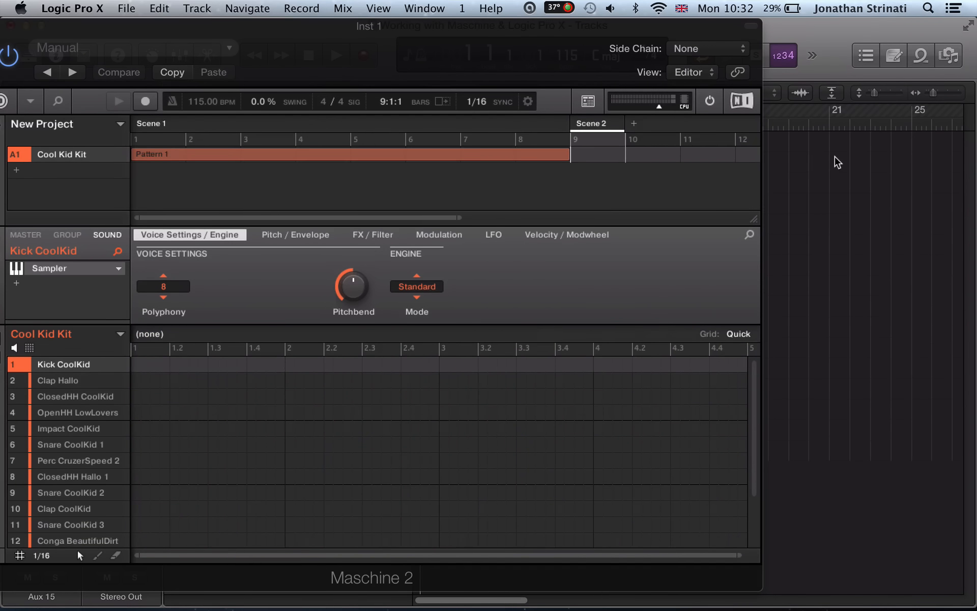
key("v")
left_click(635, 196)
Turn on solo and play the Inst 1, Aux 1, Aux 2, Aux 3 and Aux 4 tracks one after another.
left_click(322, 145)
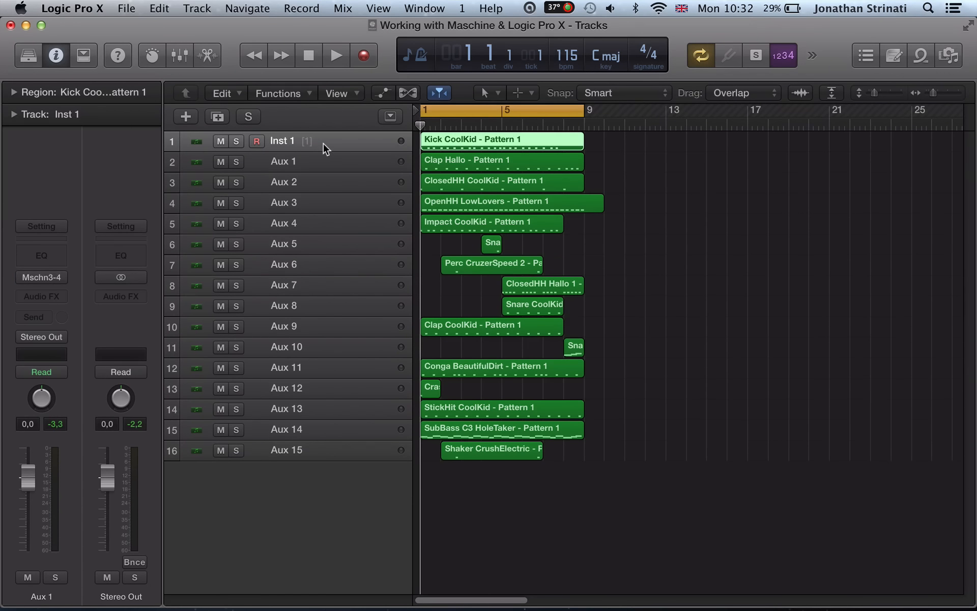
key("ctrl+s")
key("space")
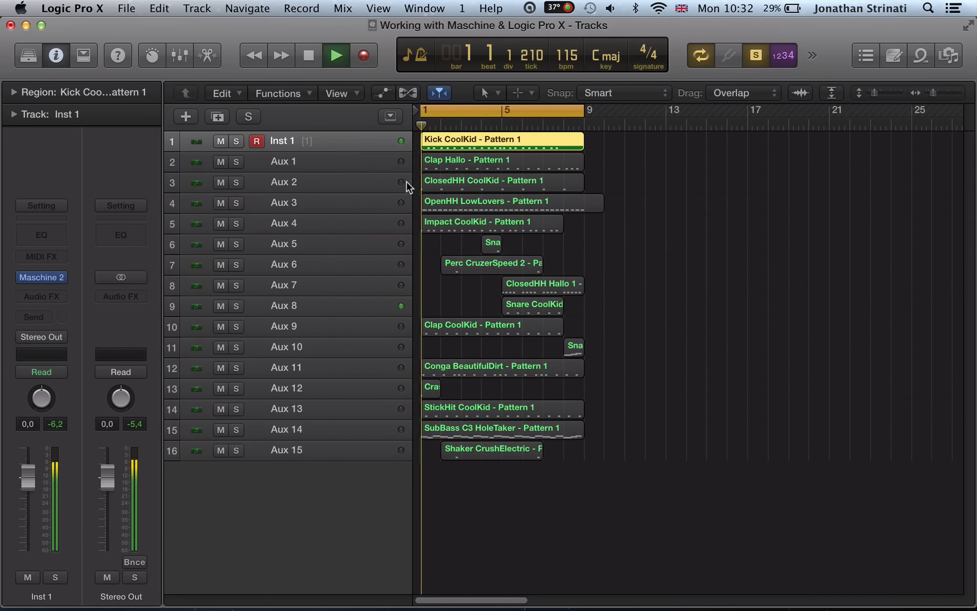
left_click(379, 159)
left_click(363, 186)
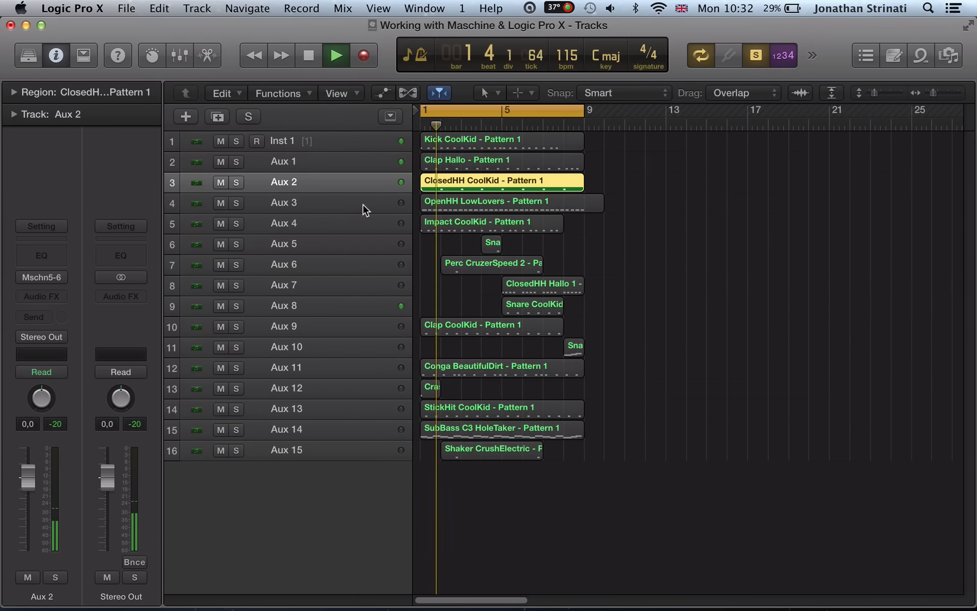
left_click(362, 204)
key("space")
left_click(345, 225)
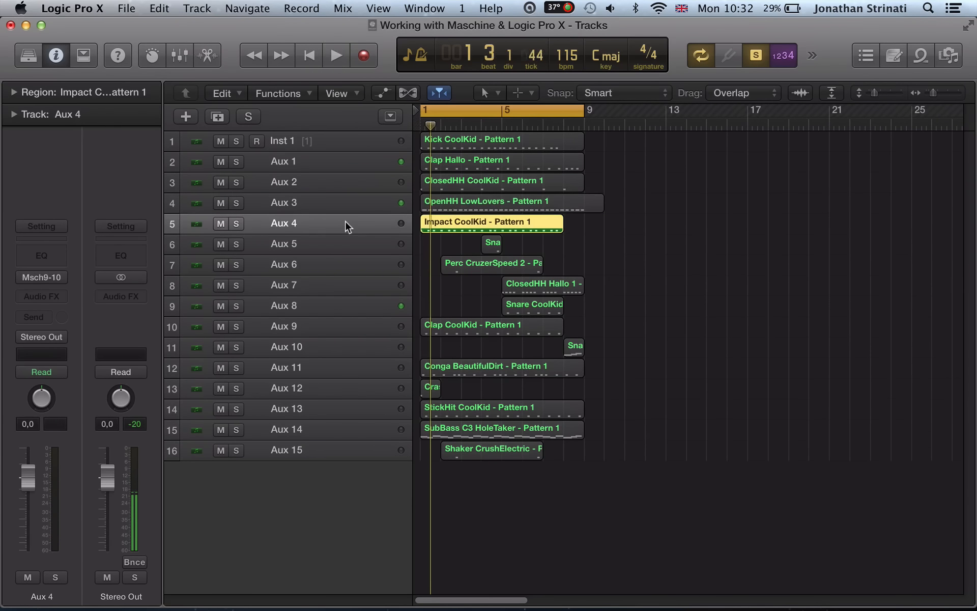
key("space")
key("space")
Turn off solo, play the whole arrangement and examine the levels of every Maschine channel in the mixer.
key("ctrl+s")
key("space")
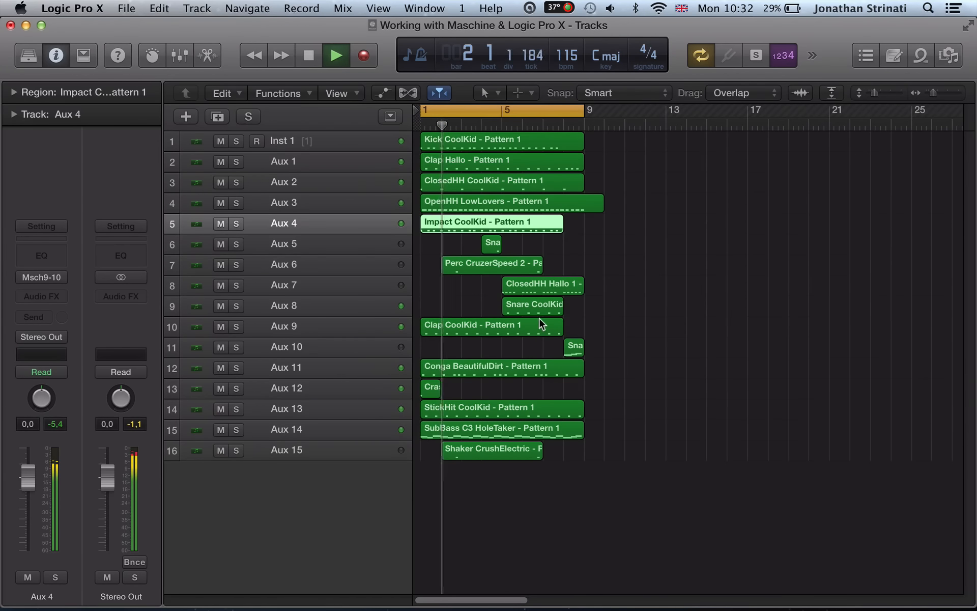
key("x")
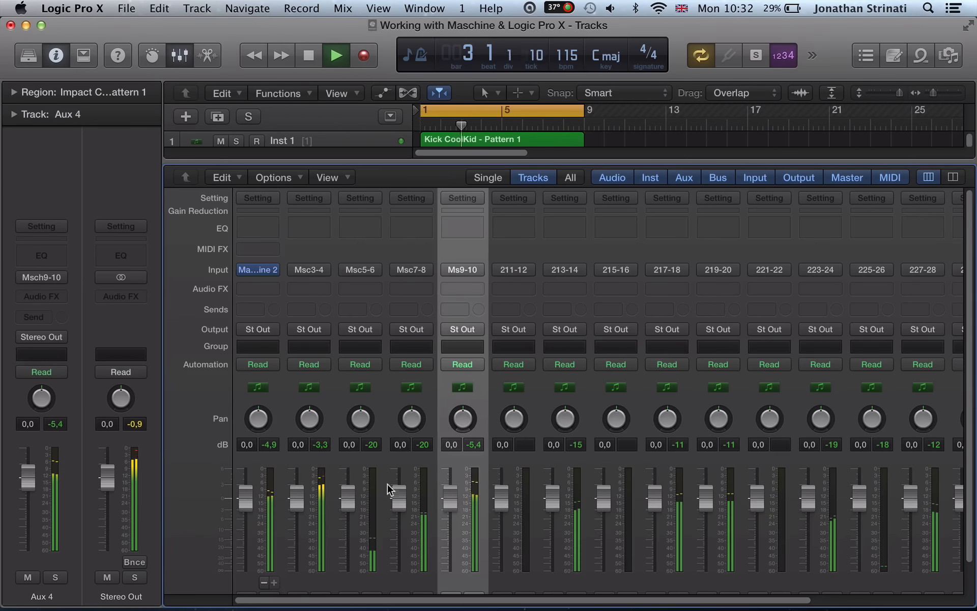
scroll(639, 529, "right", 5)
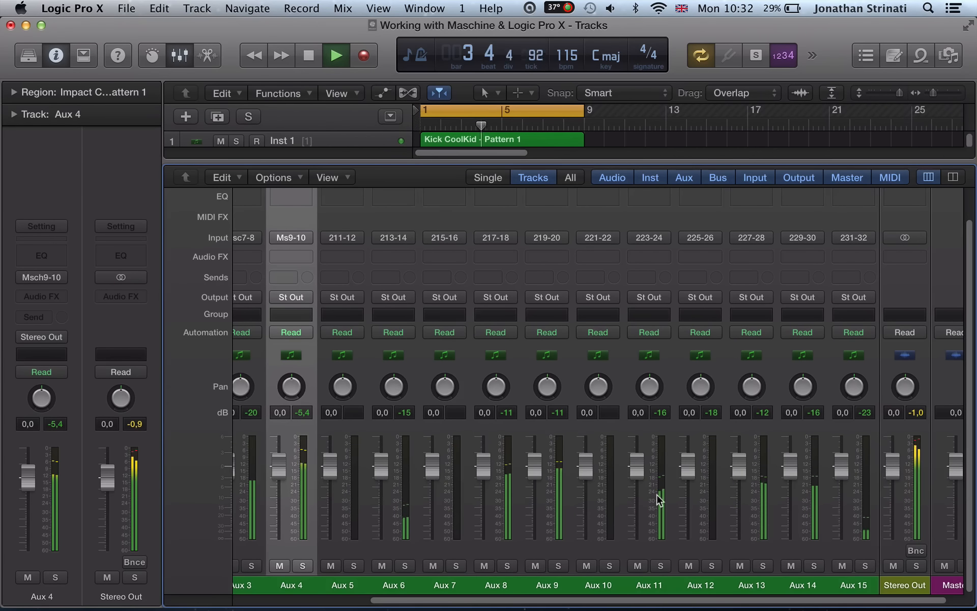
scroll(659, 500, "left", 5)
Check Maschine's Scene 2 during playback, then close the mixer and hide Maschine.
key("v")
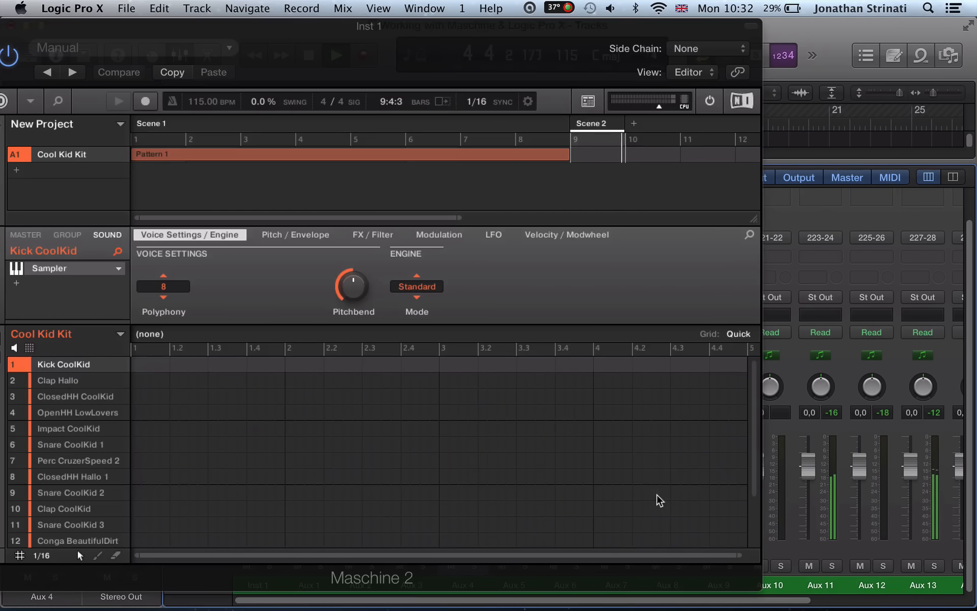
key("x")
key("v")
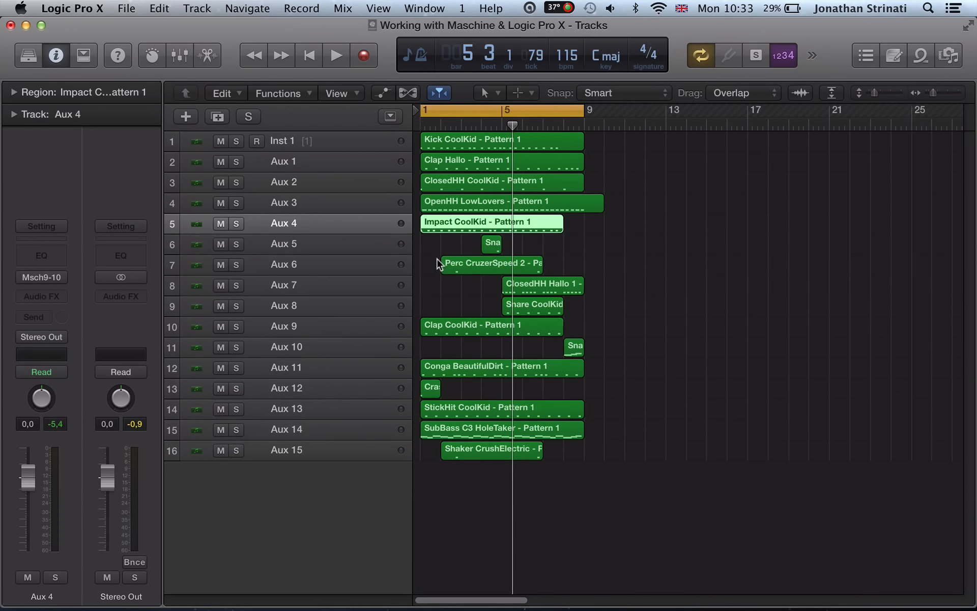
Play the SubBass C3 HoleTaker region on Aux 14 in solo and open its notes in the Piano Roll.
left_click(444, 430)
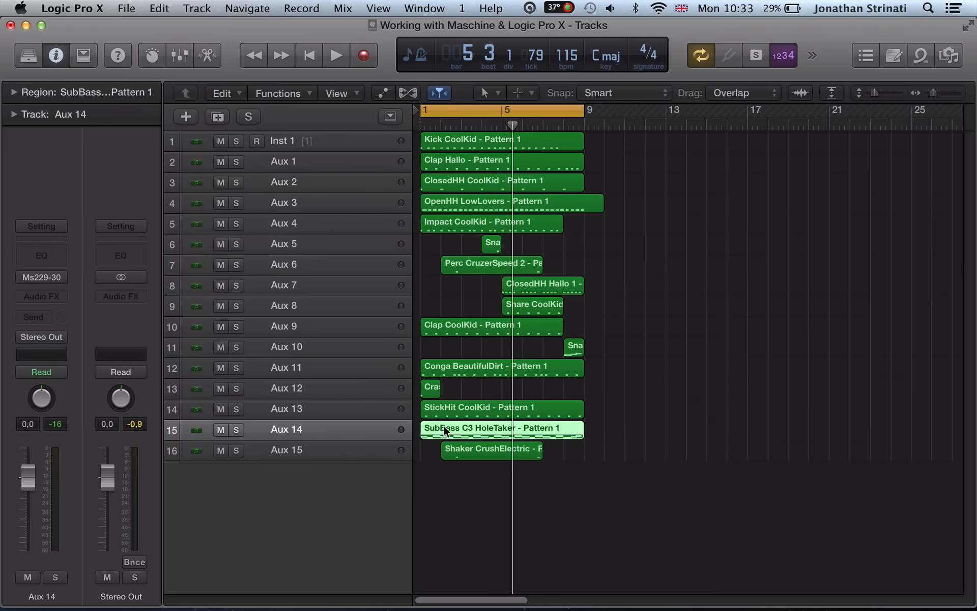
key("ctrl+s")
key("space")
double_click(444, 428)
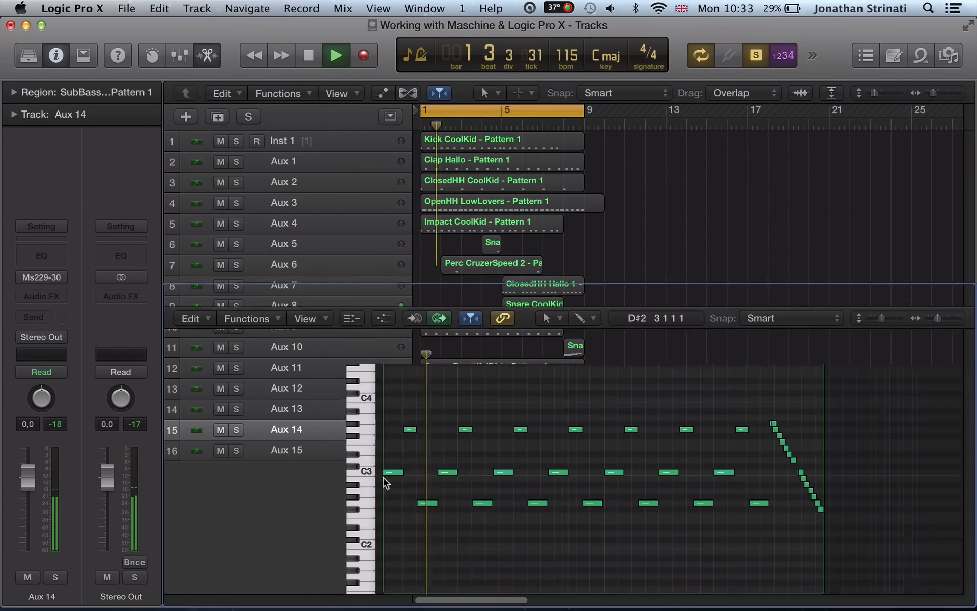
Stop playback and audition single sub bass notes on the Piano Roll's keyboard.
key("space")
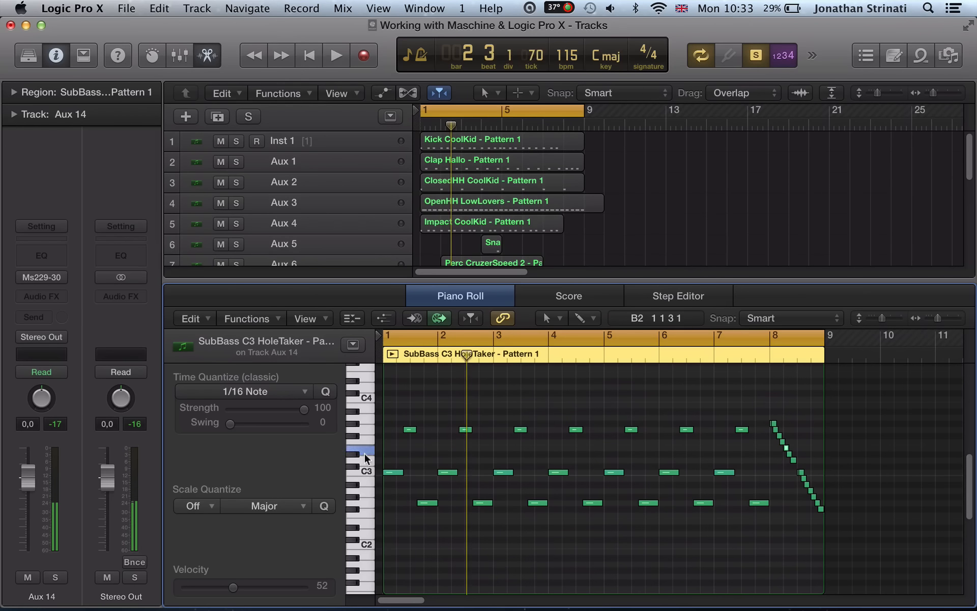
left_click_drag(364, 451, 362, 494)
left_click(362, 493)
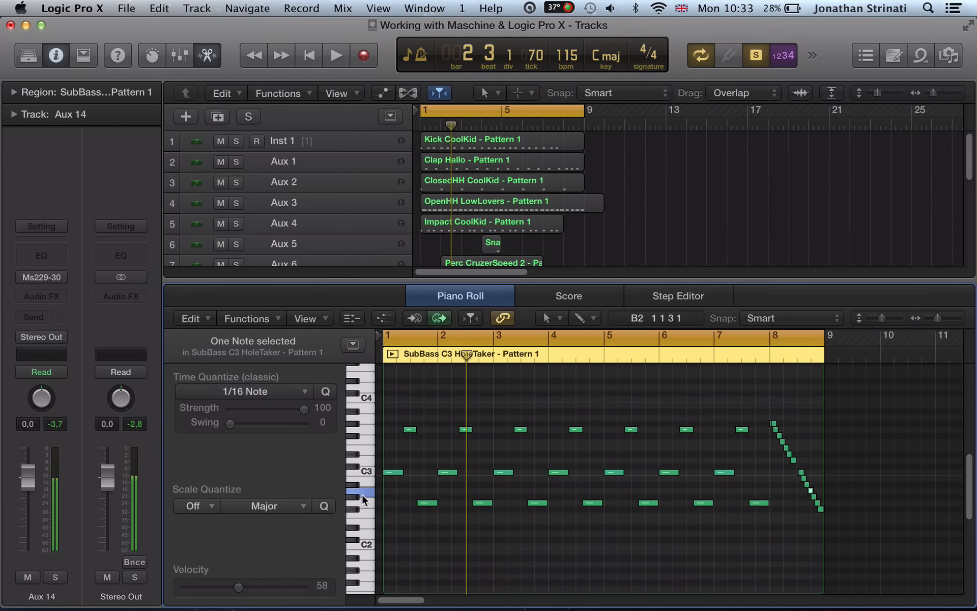
Set the MIDI input channel of Maschine's Snare CoolKid 2 sound to 9, then play the sub bass briefly again.
key("v")
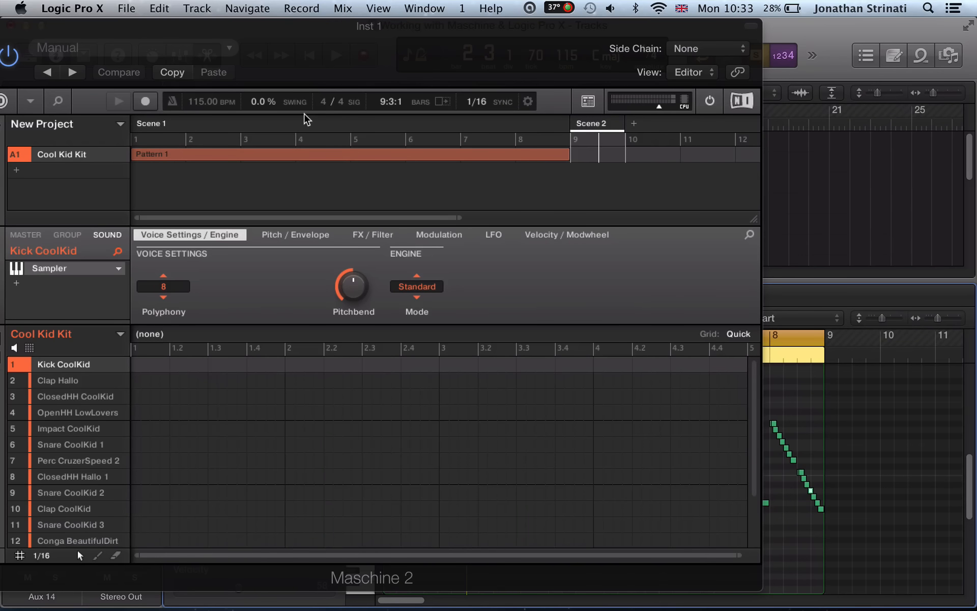
left_click_drag(322, 28, 349, 33)
scroll(125, 461, "down", 3)
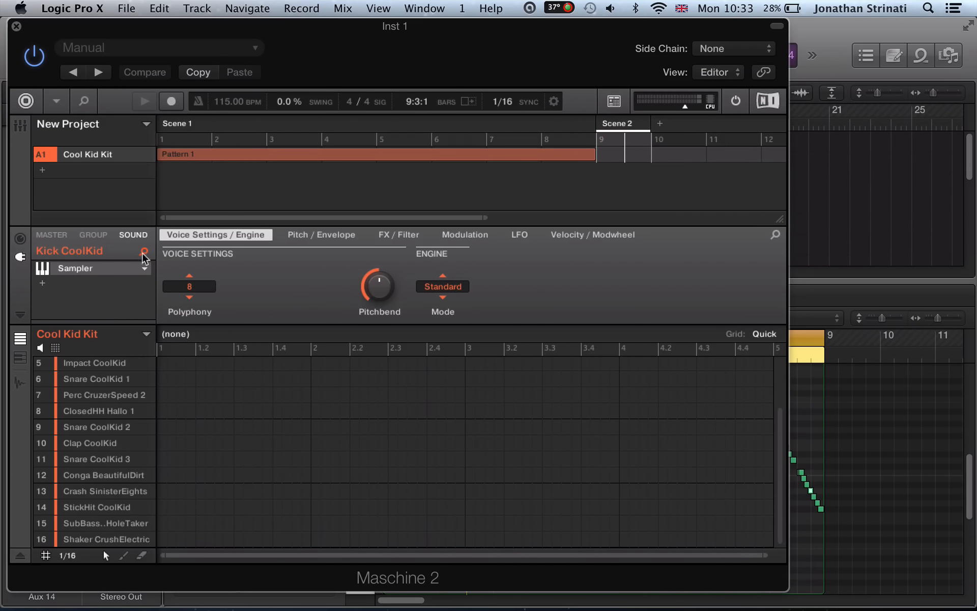
left_click(20, 238)
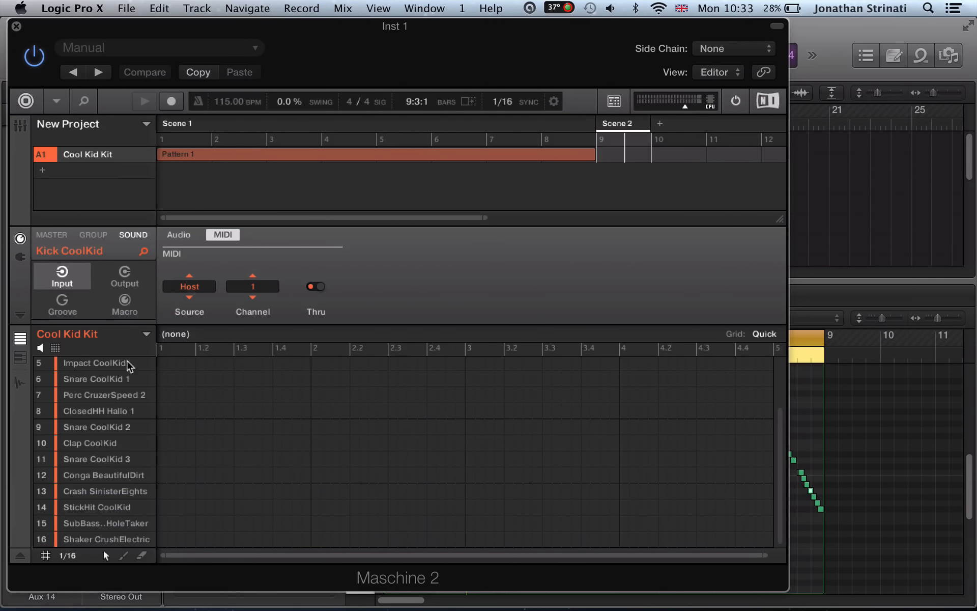
left_click(75, 530)
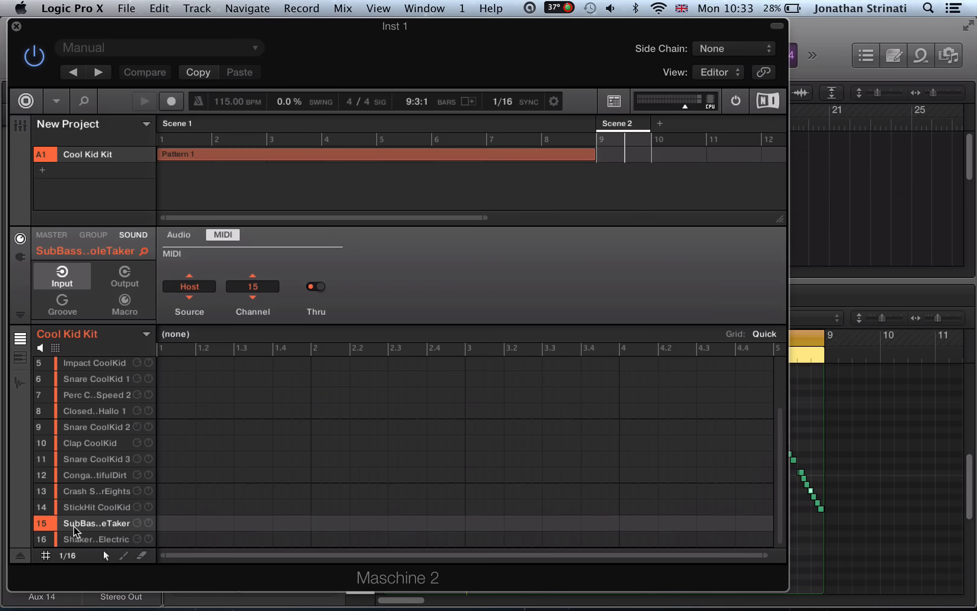
scroll(79, 526, "up", 3)
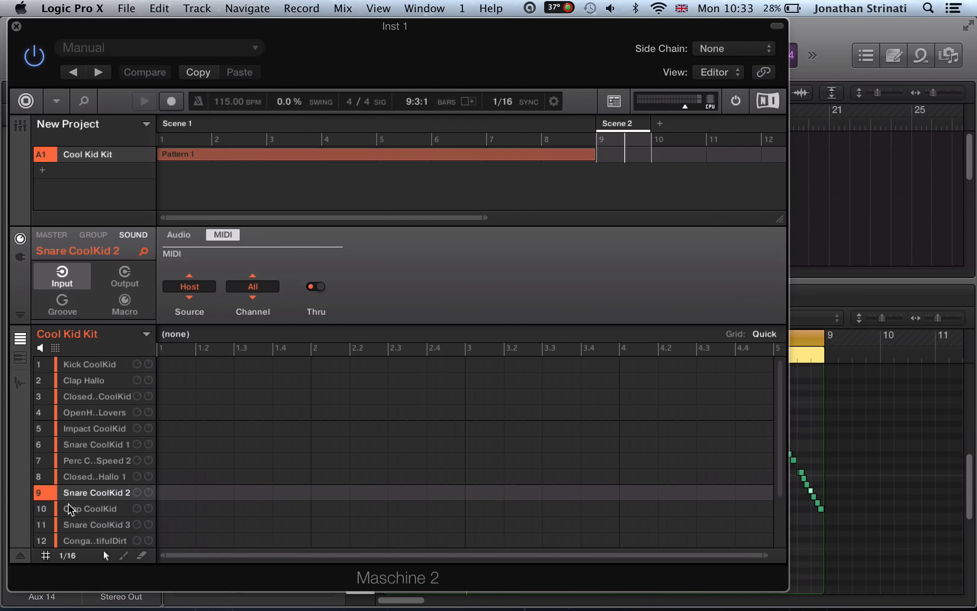
left_click(257, 288)
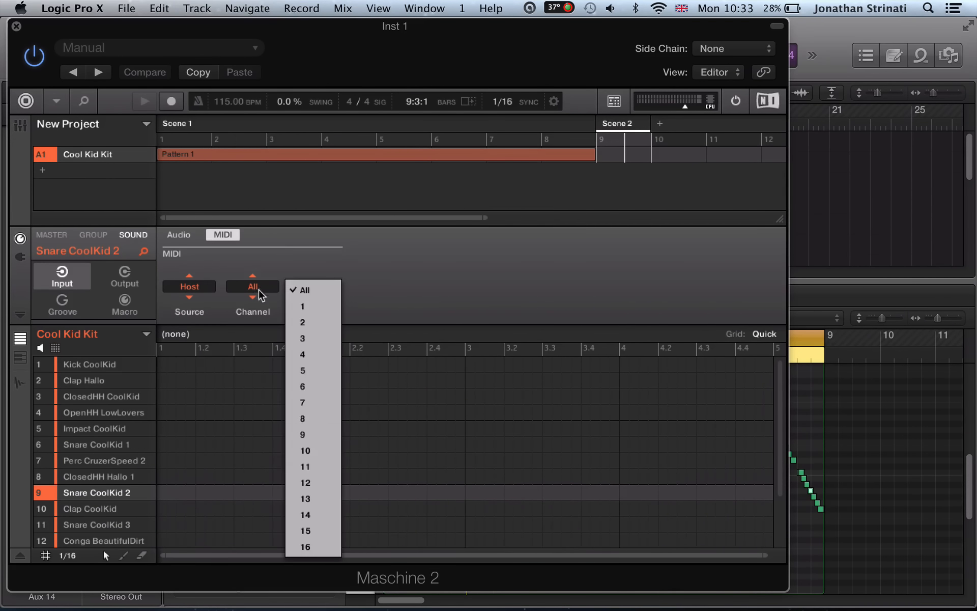
left_click(316, 435)
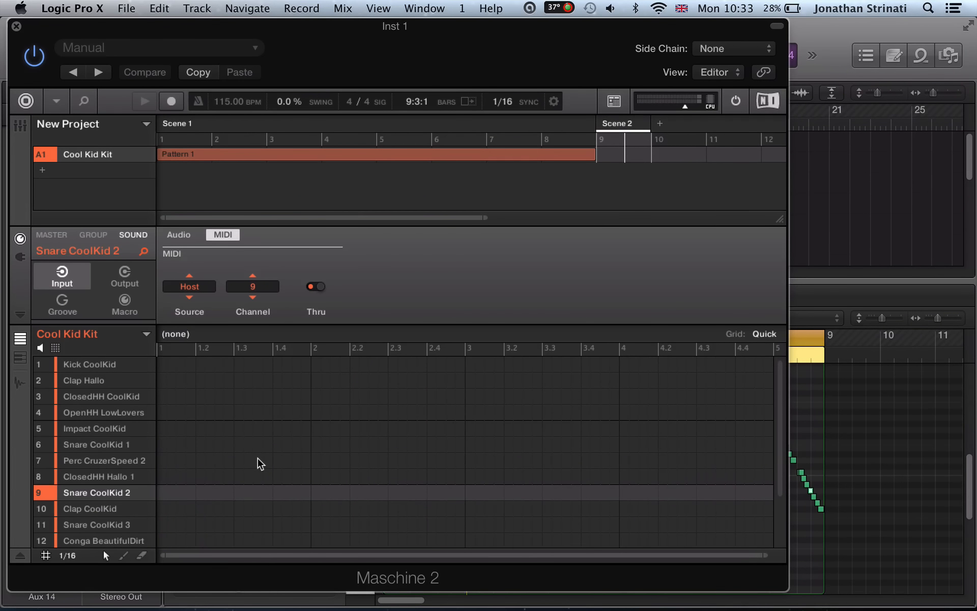
key("super+w")
key("space")
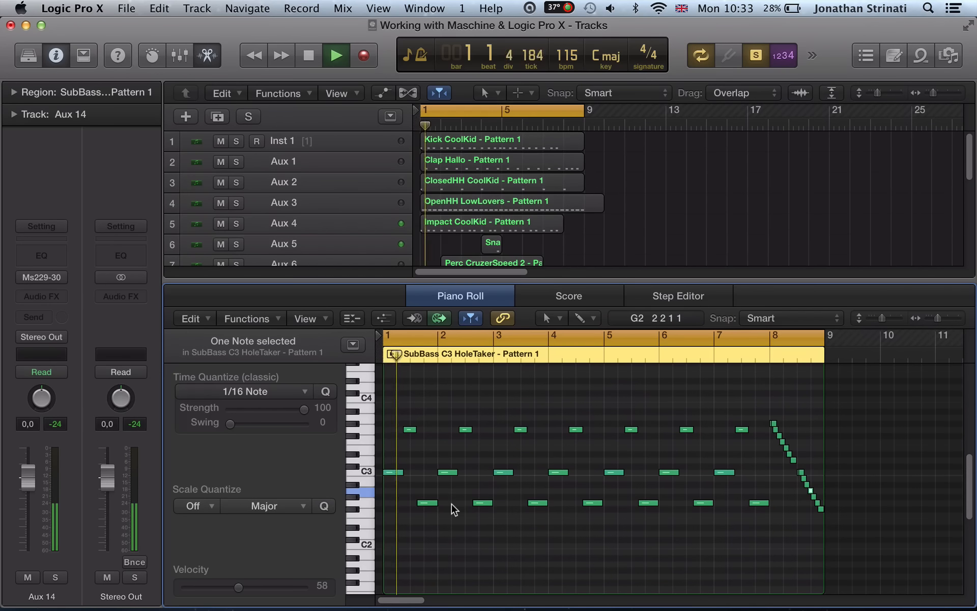
key("space")
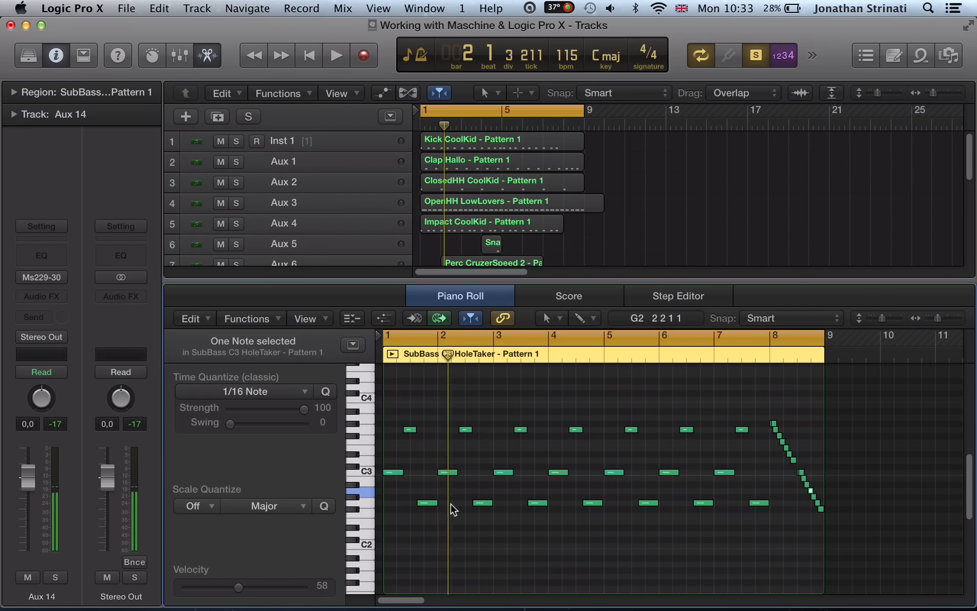
Close the Piano Roll and delete all Pattern 1 regions from the 16 tracks.
key("e")
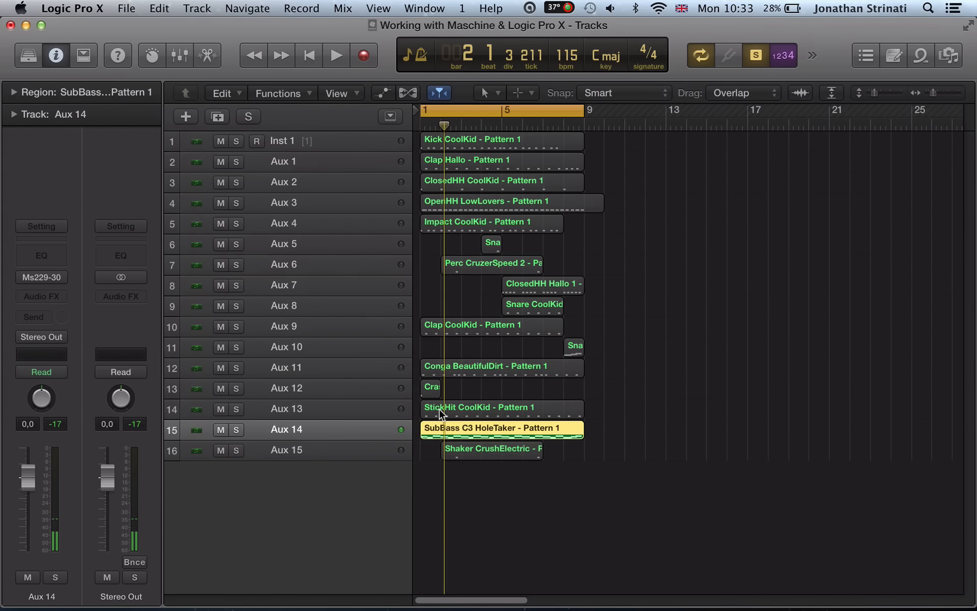
left_click_drag(600, 462, 482, 84)
key("Delete")
Clear sounds 9 to 16 of Maschine's Cool Kid Kit, keeping the first eight, and close the plug-in window.
key("v")
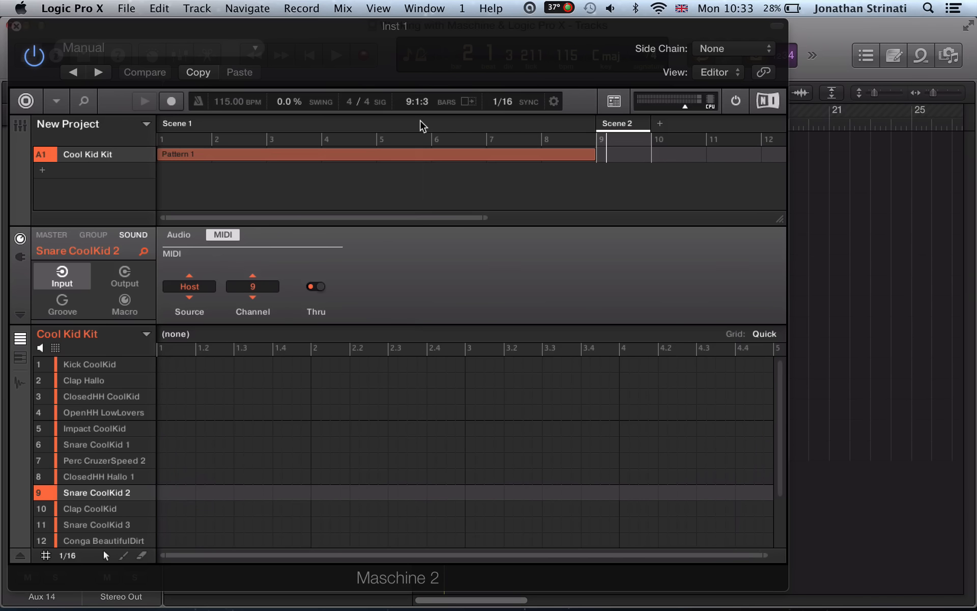
left_click_drag(354, 51, 384, 18)
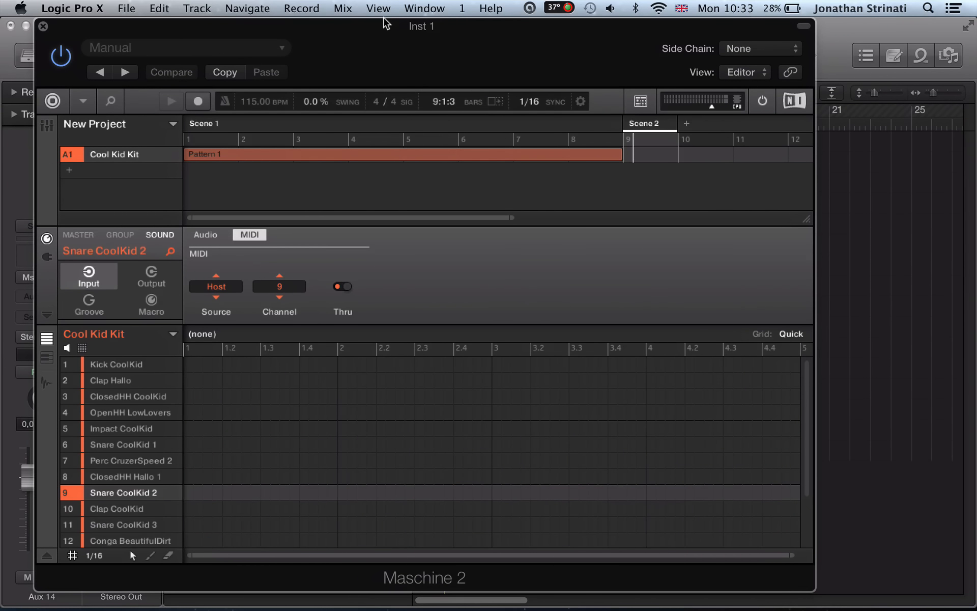
scroll(130, 414, "down", 3)
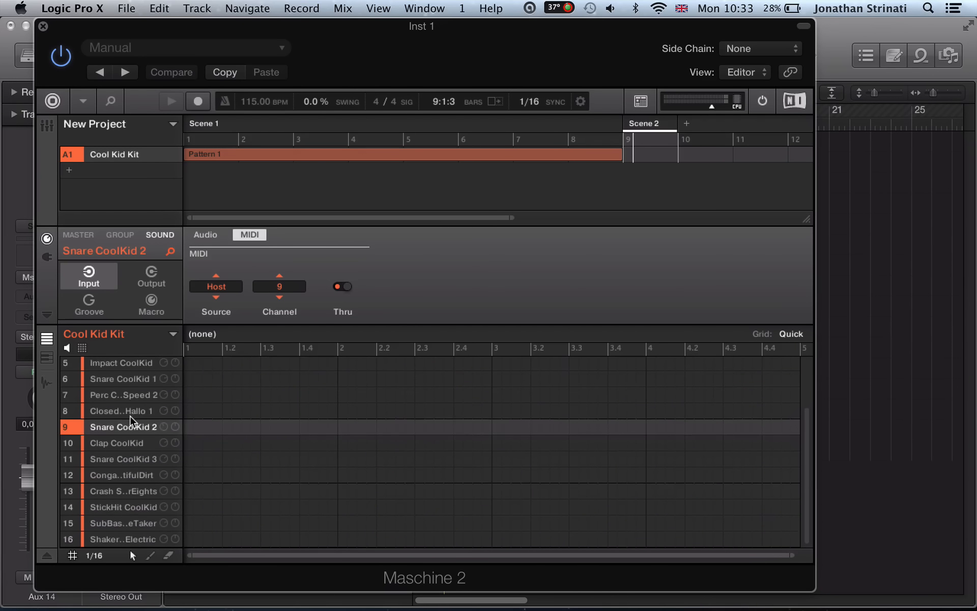
scroll(130, 415, "up", 3)
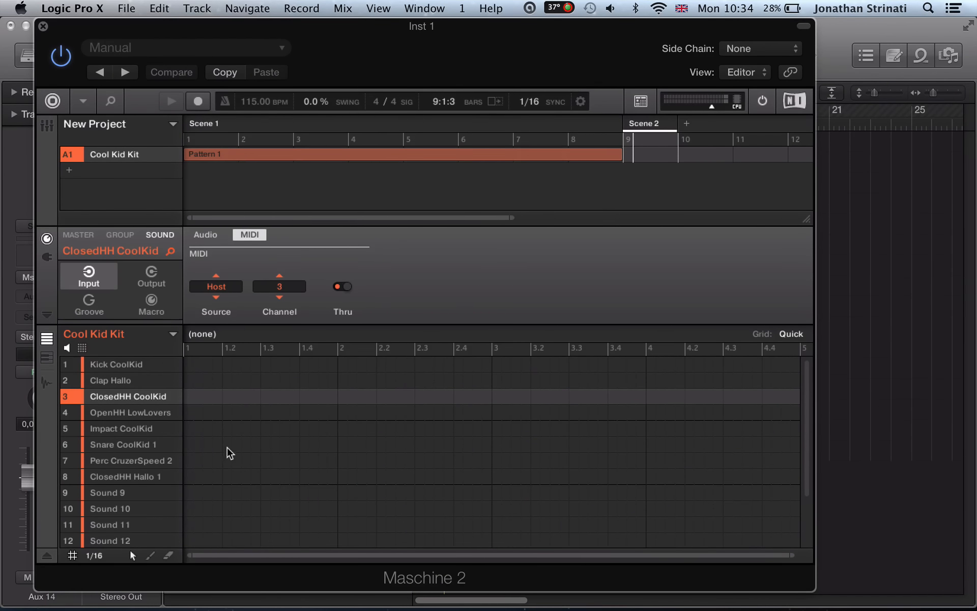
key("super+w")
Delete the tracks Aux 8 through Aux 15 from the arrangement.
left_click(305, 306)
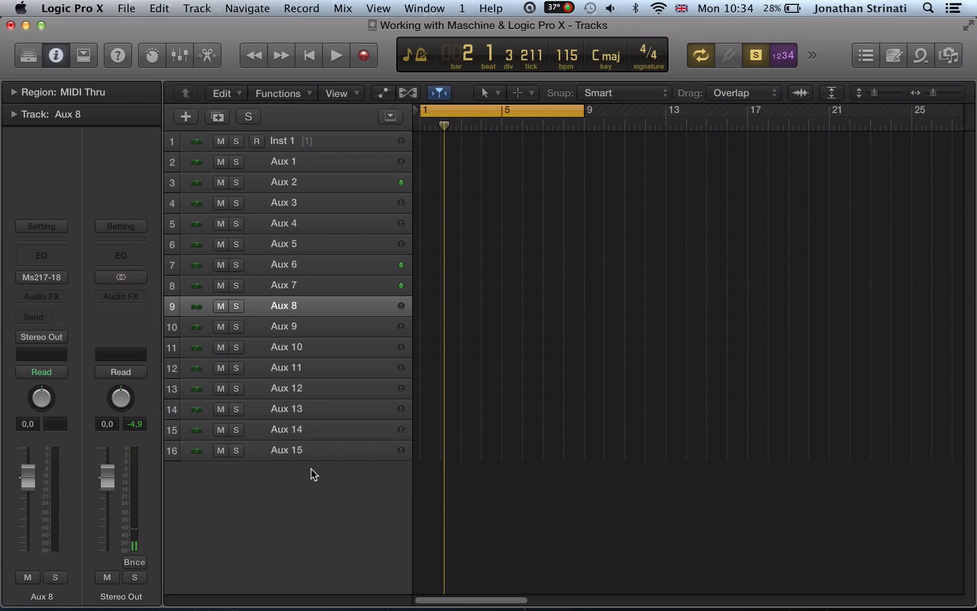
left_click(312, 452, "shift")
key("super+BackSpace")
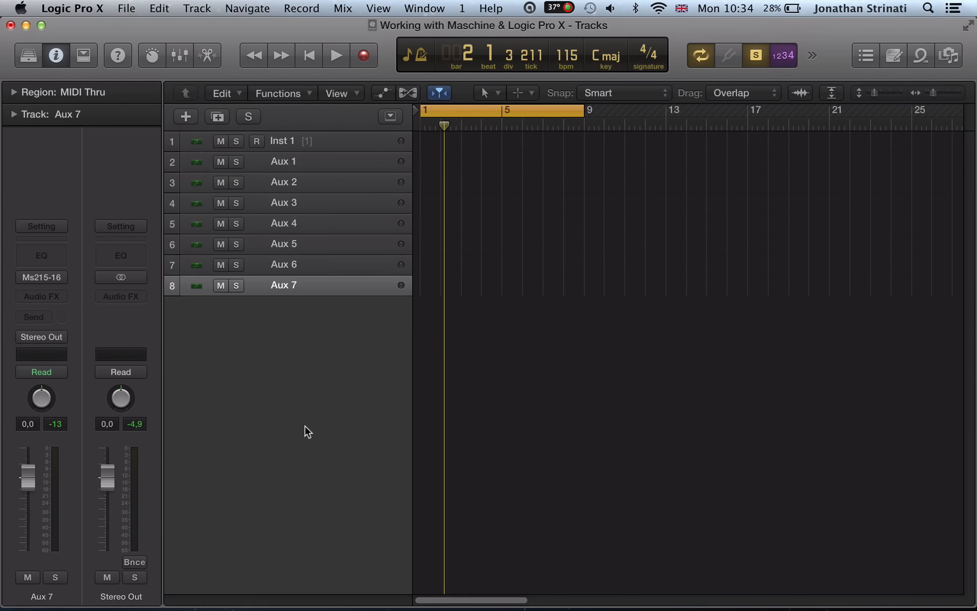
Delete the Aux 8 to Aux 15 channel strips in the mixer, despite their active bus routing.
key("x")
scroll(588, 562, "right", 5)
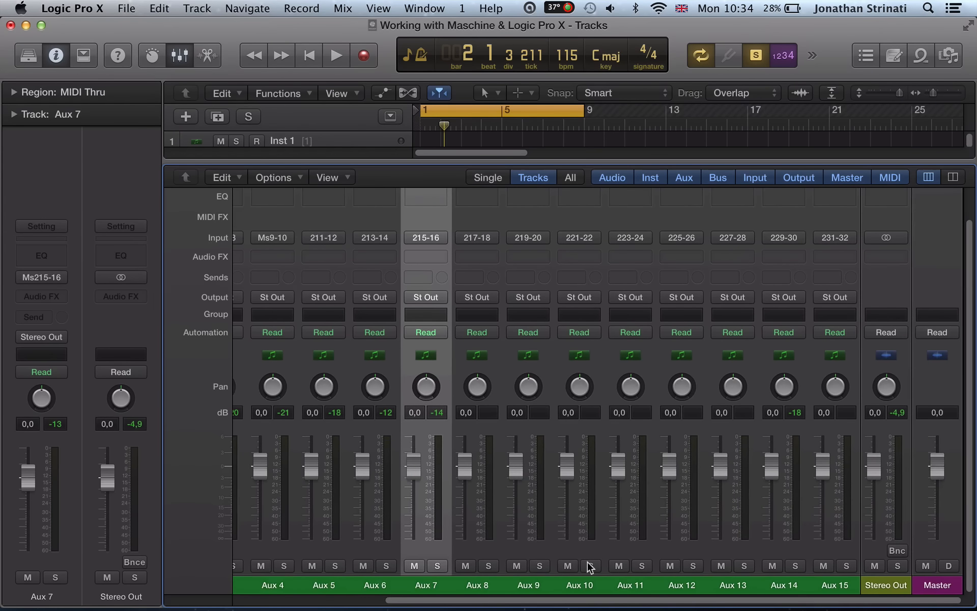
left_click(488, 584)
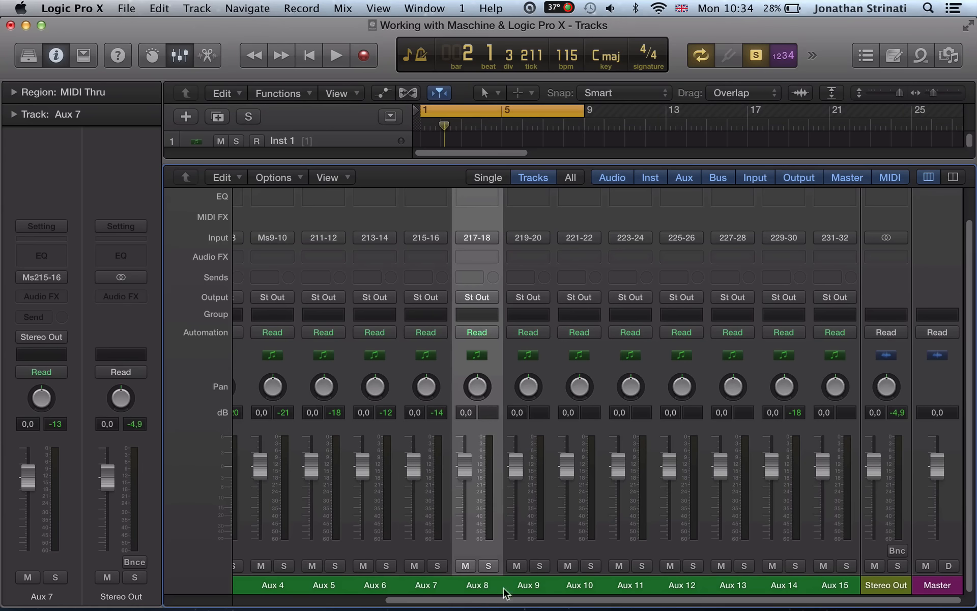
left_click(827, 585, "shift")
key("Delete")
left_click(459, 227)
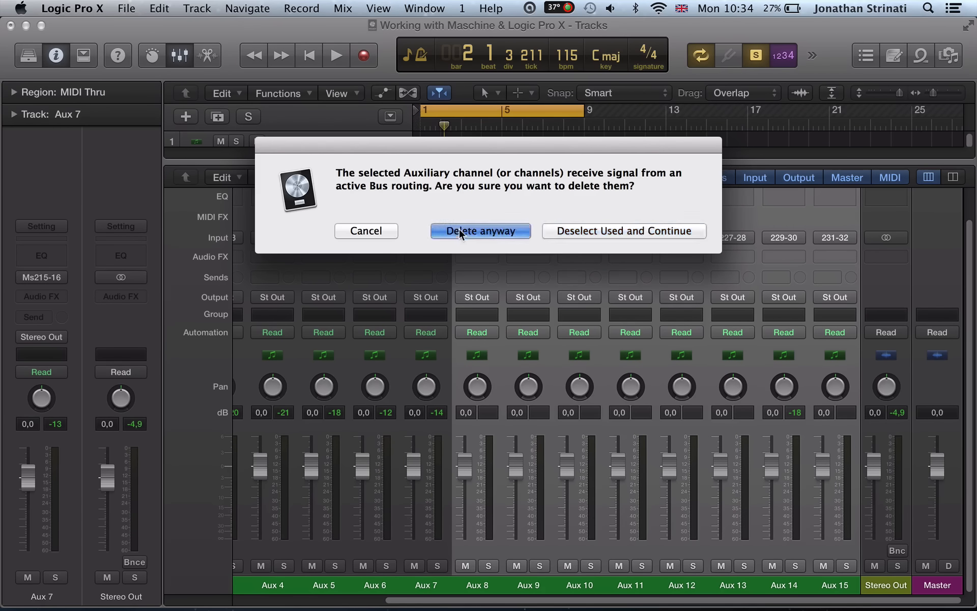
Switch Maschine to Scene 1 and play it, checking the remaining channels' levels in the mixer.
key("v")
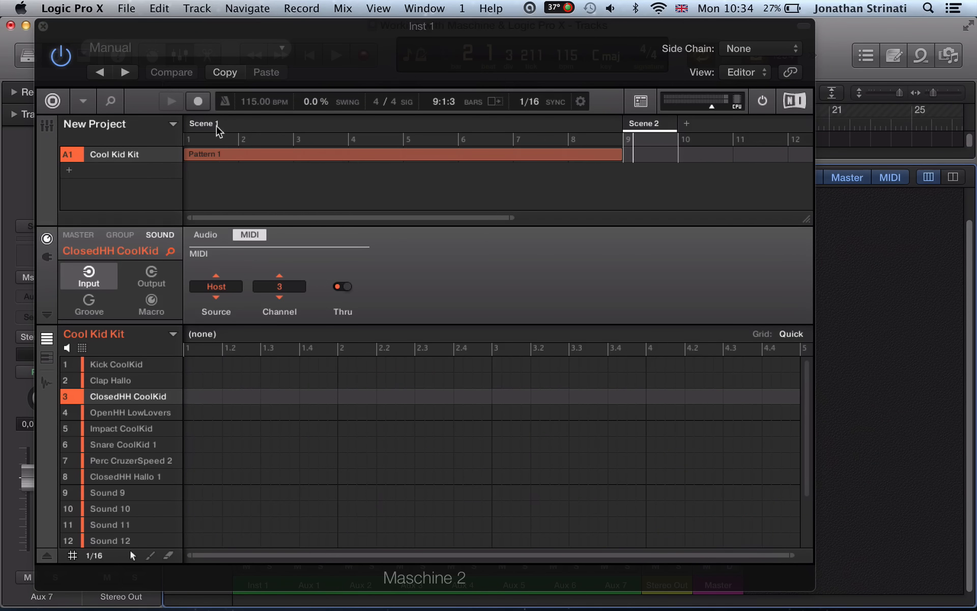
left_click(232, 130)
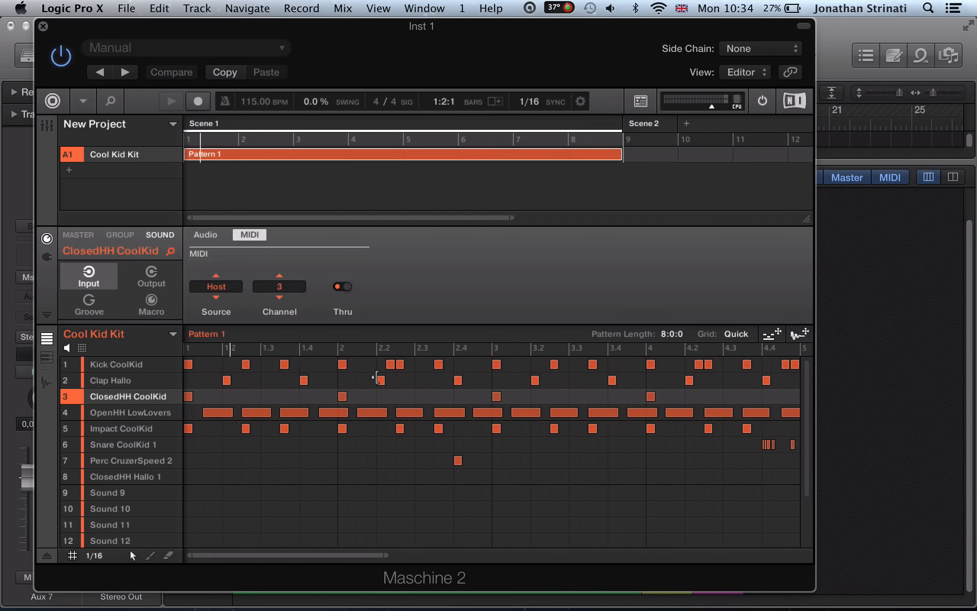
key("v")
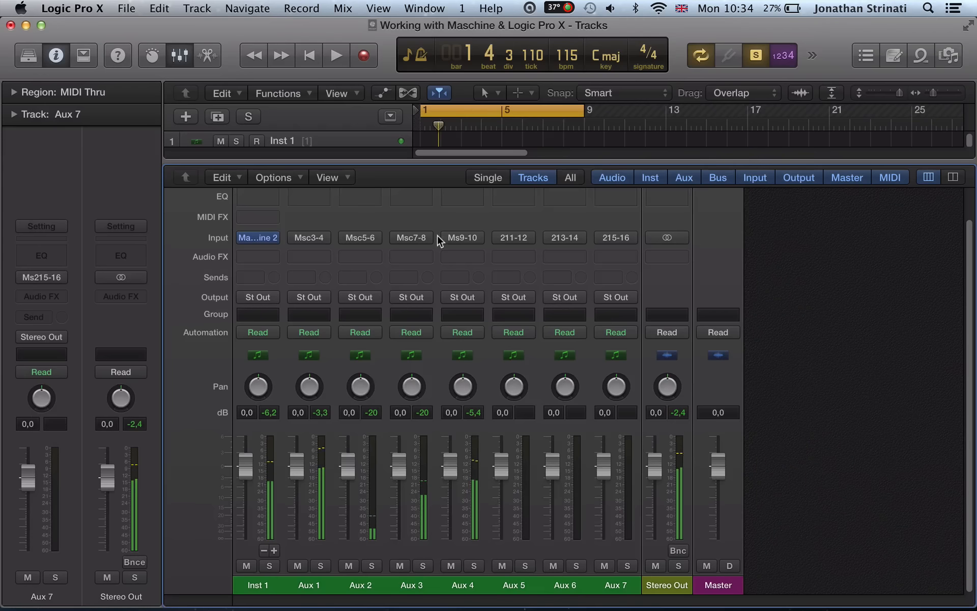
key("x")
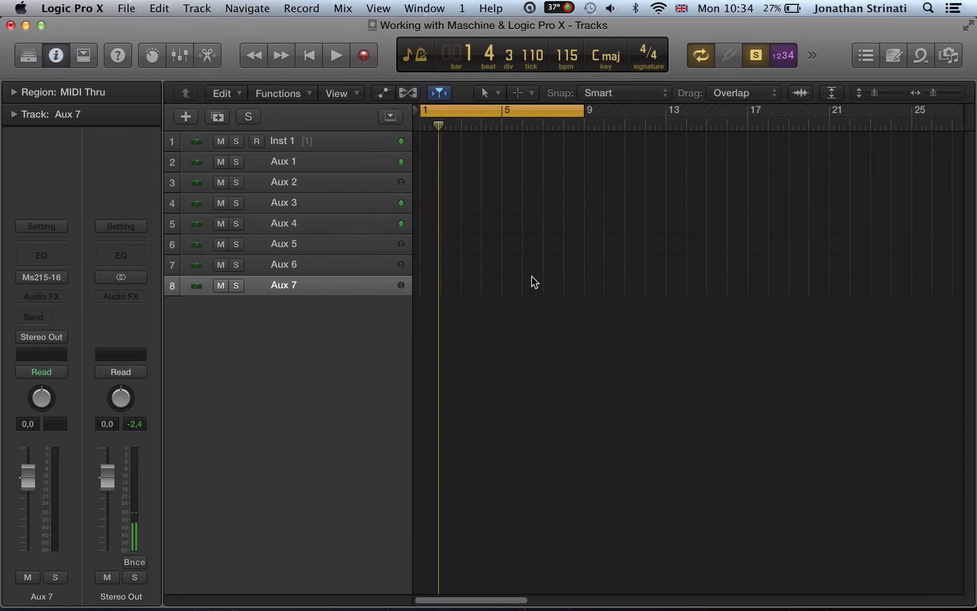
Transfer Maschine's Pattern 1 as MIDI into the arrangement at bar 21 on Inst 1, without importing tempo information.
key("v")
left_click_drag(565, 59, 561, 37)
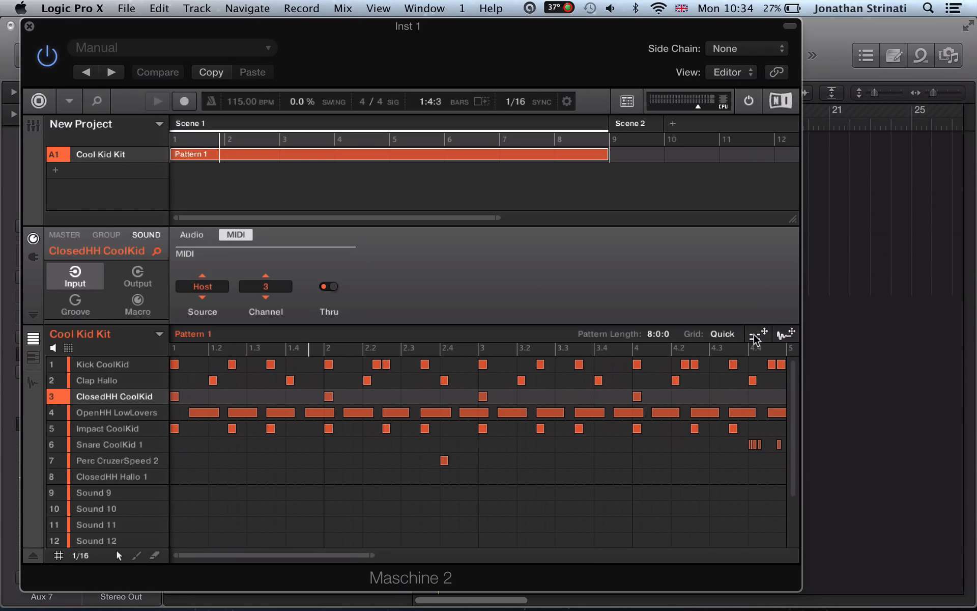
left_click_drag(755, 339, 833, 148)
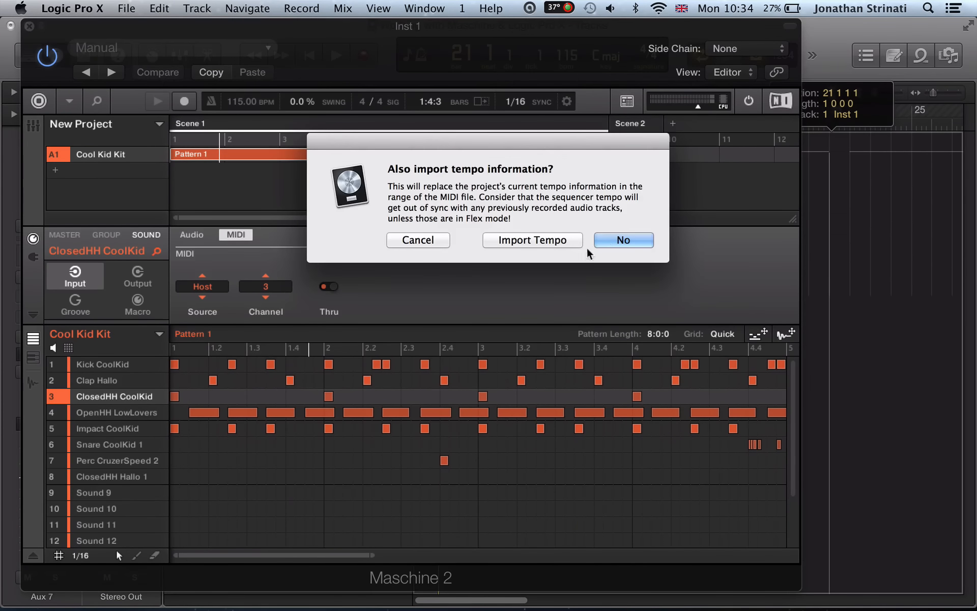
left_click(626, 240)
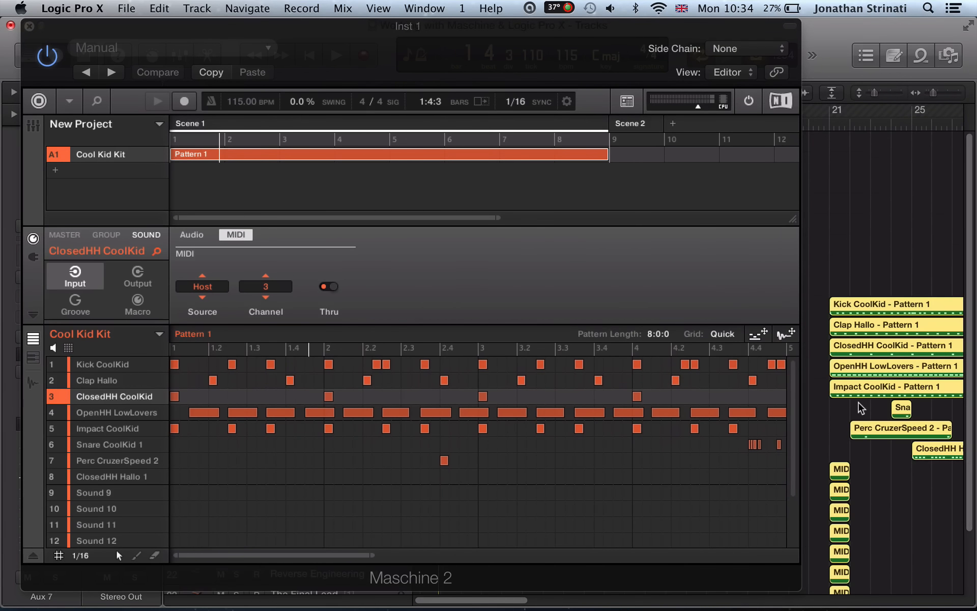
key("super+w")
Examine the imported regions and their newly created instrument tracks, comparing them with sounds 9 to 16 in Maschine.
scroll(773, 515, "down", 3)
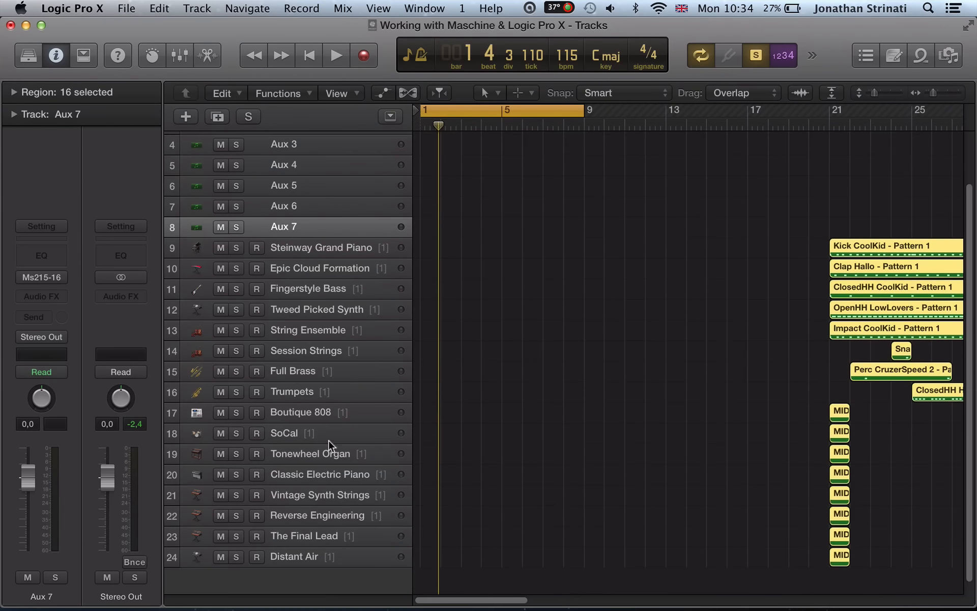
key("v")
scroll(108, 482, "down", 4)
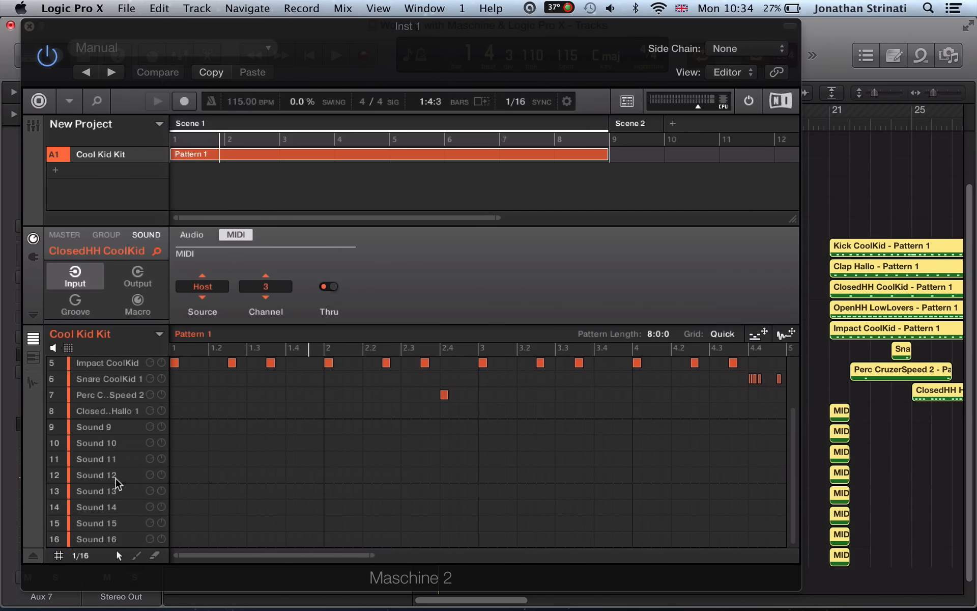
key("v")
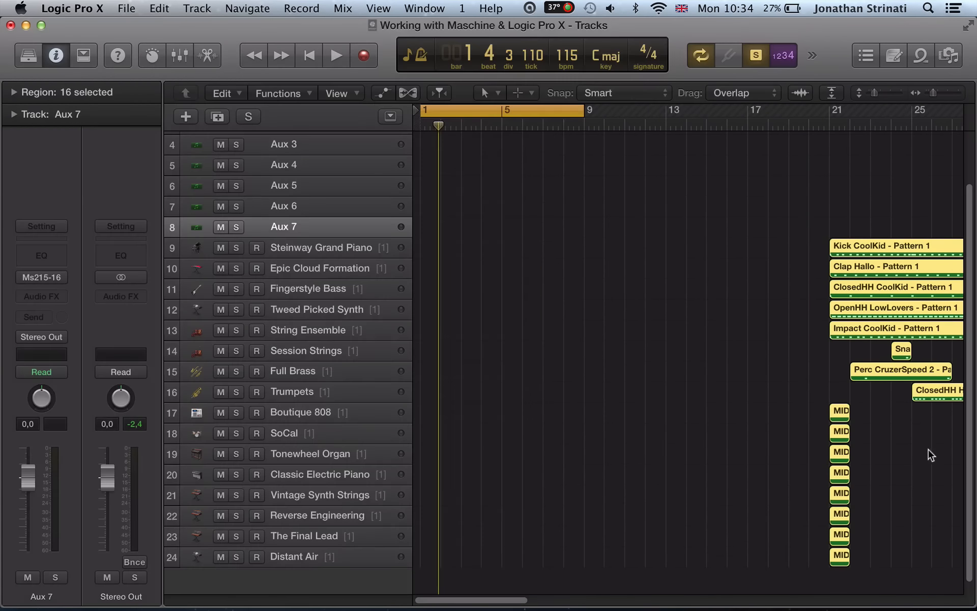
scroll(456, 436, "down", 1)
scroll(656, 413, "right", 5)
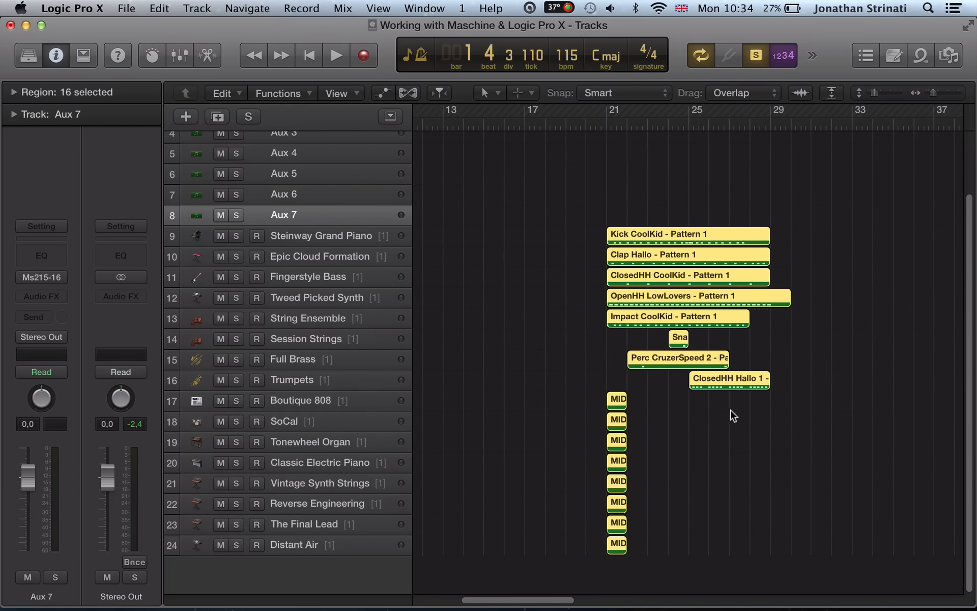
scroll(611, 410, "left", 5)
scroll(575, 411, "right", 1)
scroll(575, 411, "right", 3)
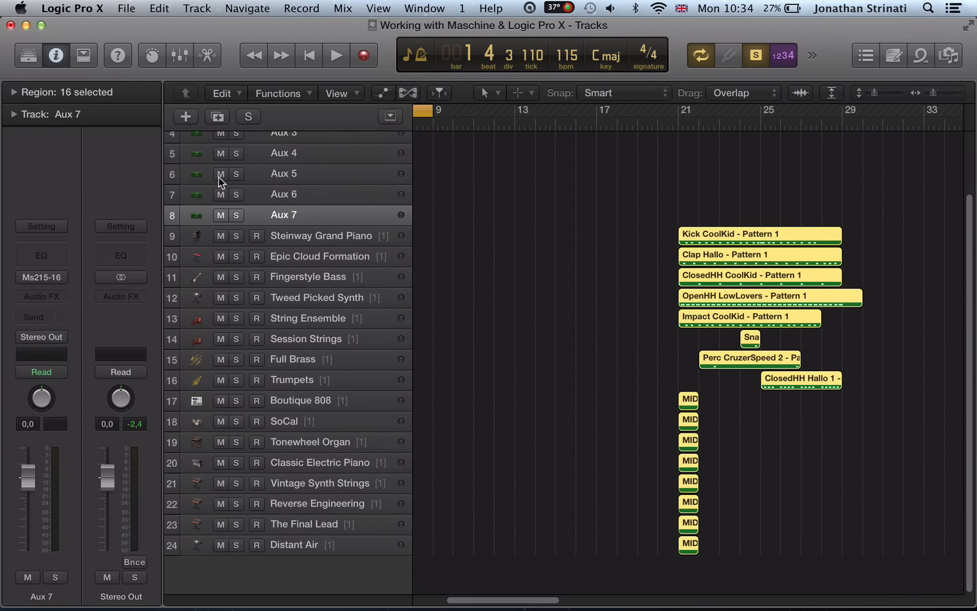
scroll(315, 300, "up", 3)
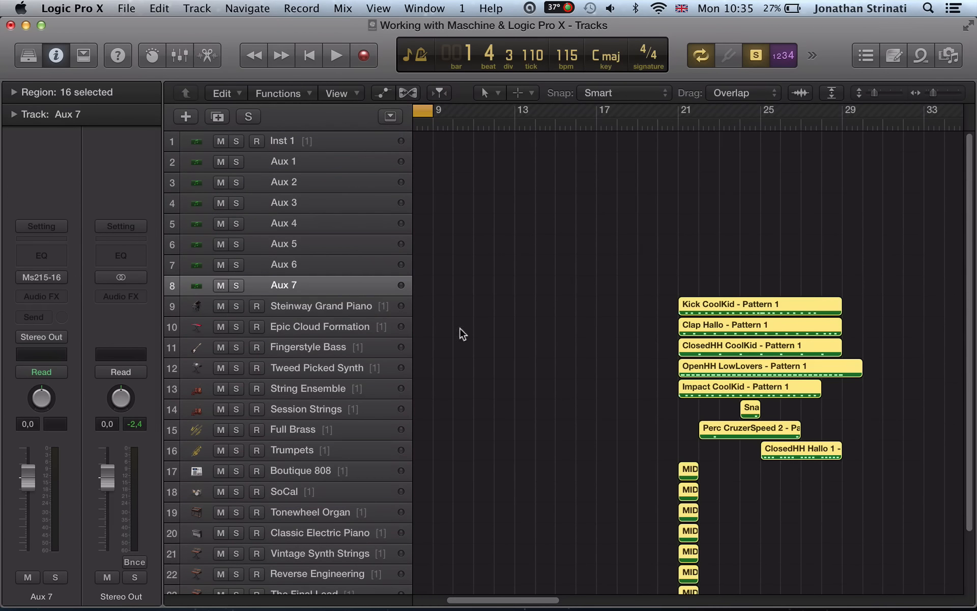
scroll(560, 352, "down", 3)
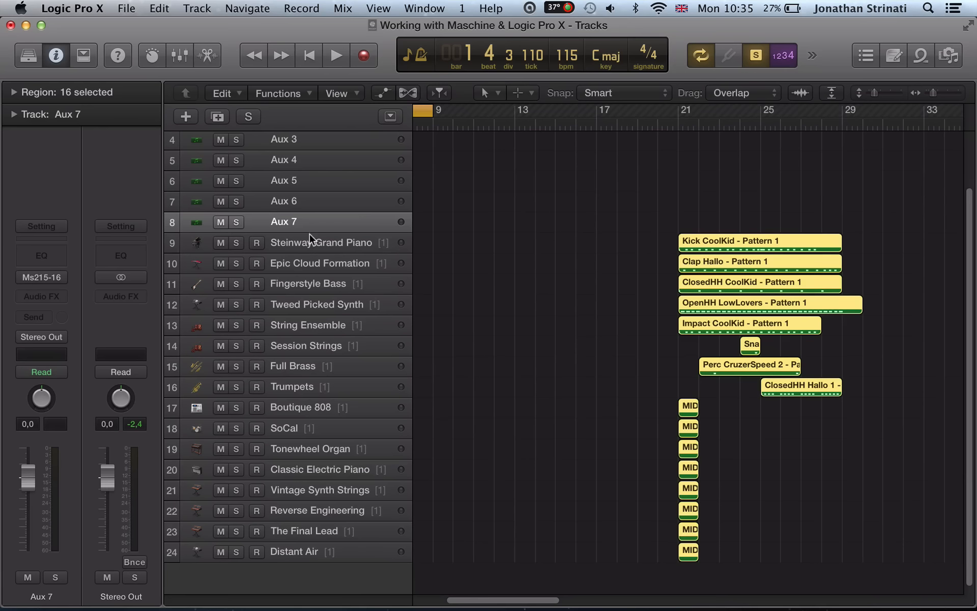
Delete the tracks from Steinway Grand Piano through Distant Air along with their imported MIDI regions.
left_click(313, 242)
left_click(355, 552, "shift")
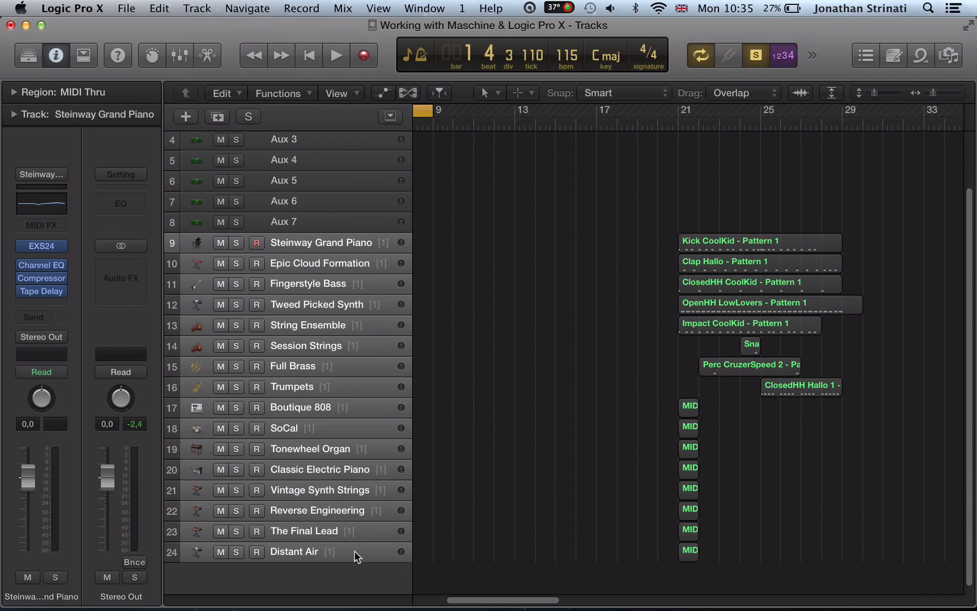
key("super+BackSpace")
key("Return")
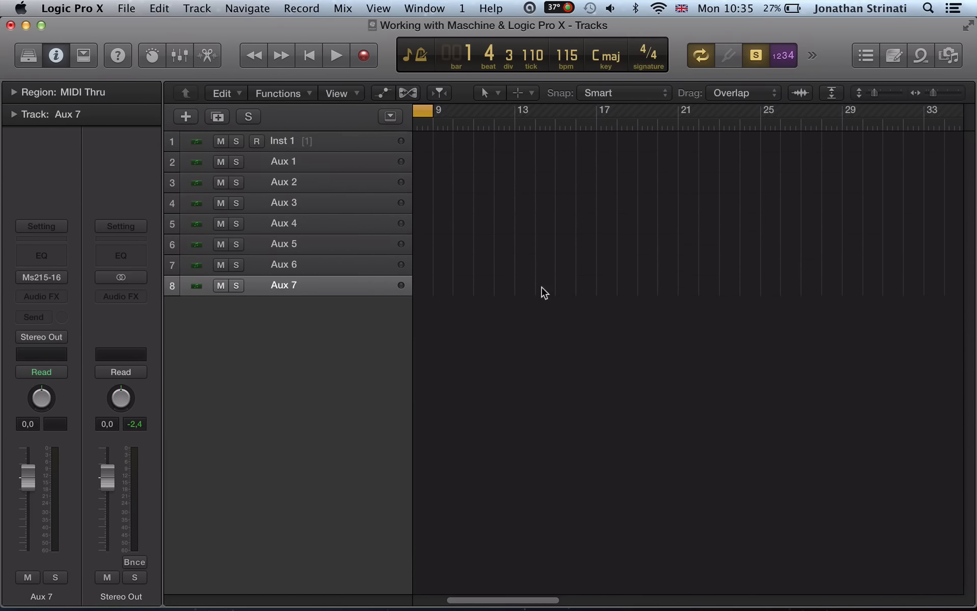
In Maschine's keyboard view, transfer Kick CoolKid's Pattern 1 as MIDI to Inst 1 at bar 19, without importing tempo information.
key("v")
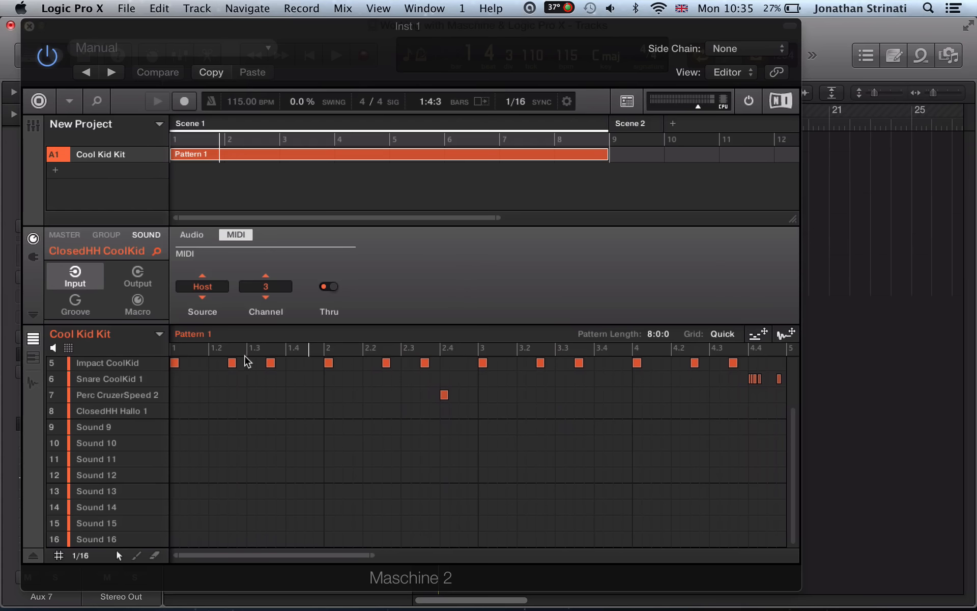
scroll(249, 375, "up", 4)
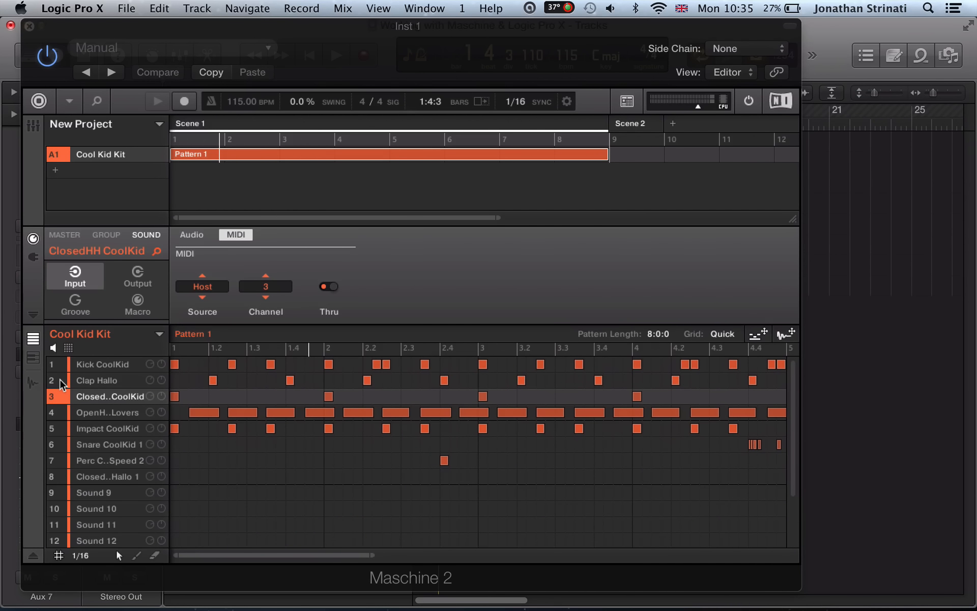
left_click(120, 369)
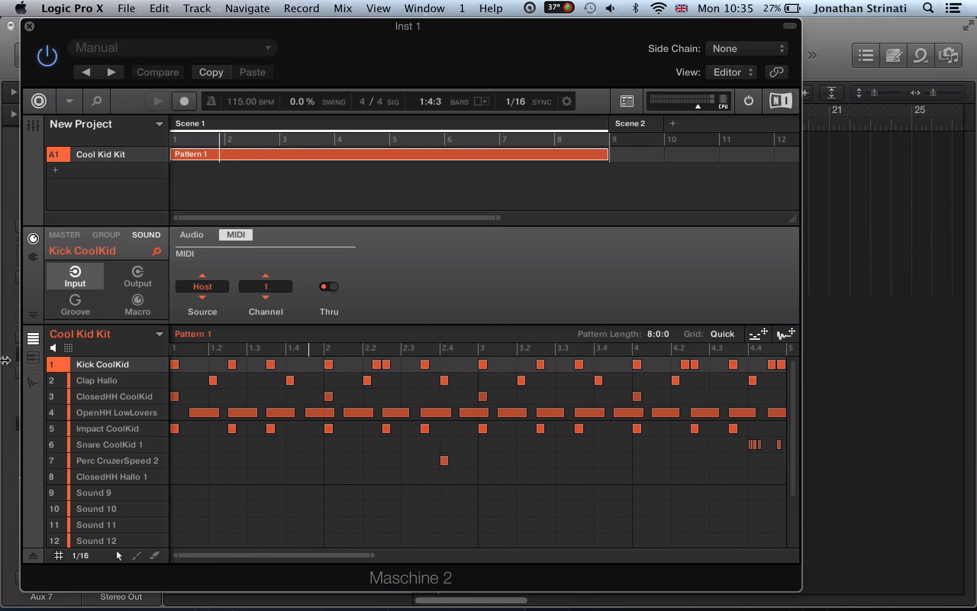
left_click(31, 359)
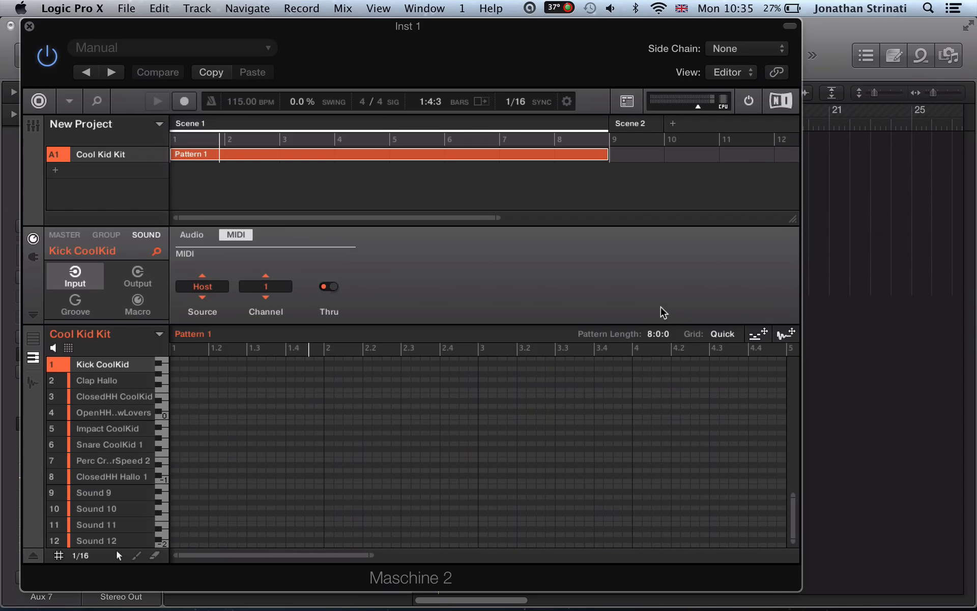
scroll(296, 519, "up", 5)
scroll(296, 519, "down", 4)
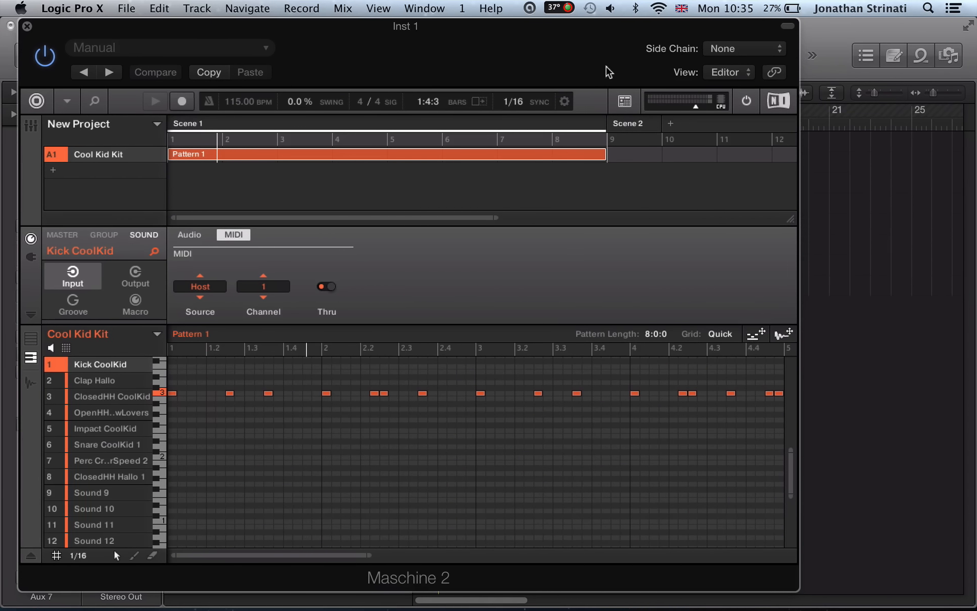
left_click_drag(654, 90, 613, 91)
left_click_drag(714, 340, 787, 145)
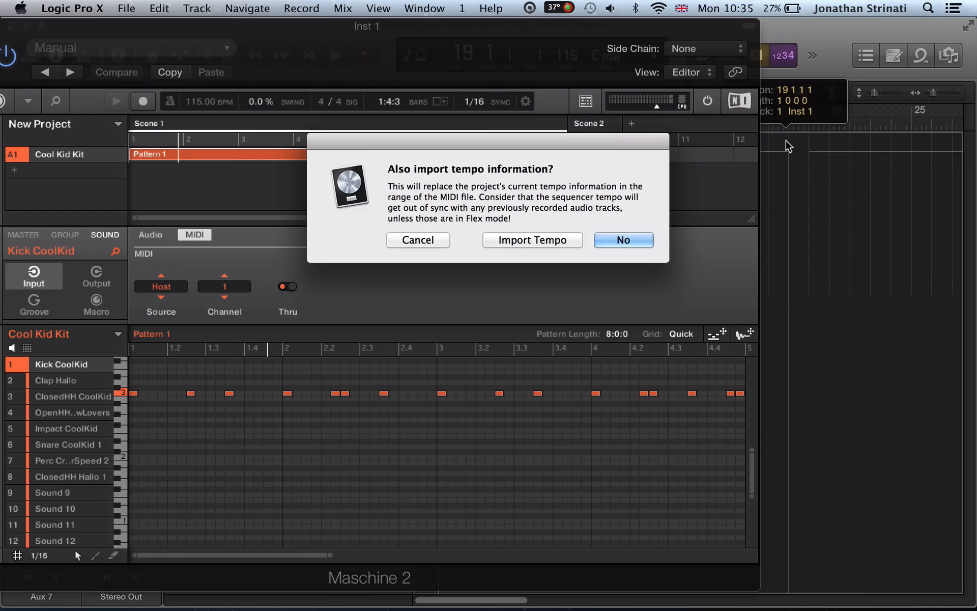
left_click(609, 243)
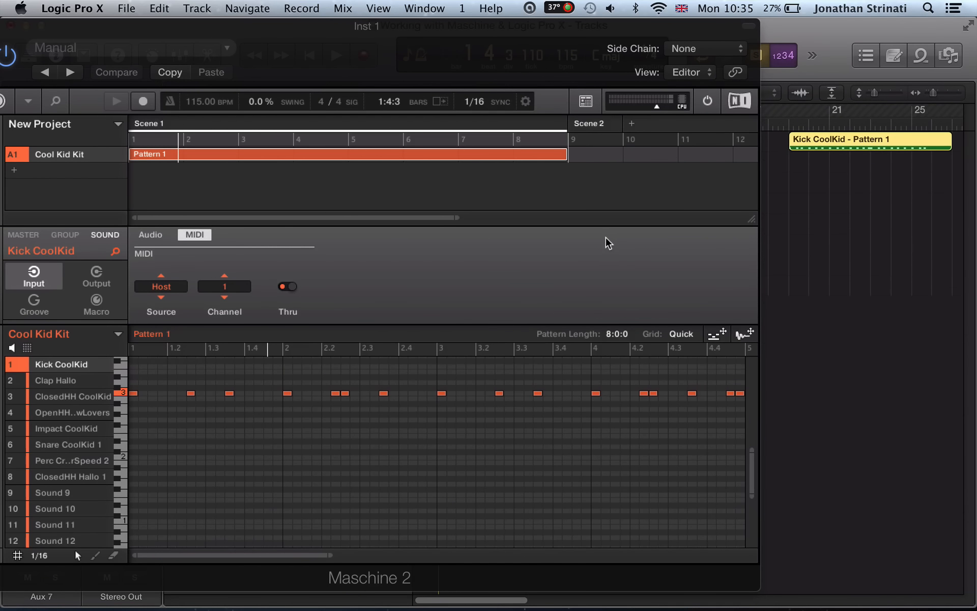
Transfer the Clap Hallo, ClosedHH CoolKid and OpenHH LowLovers patterns to Aux 1, Aux 2 and Aux 3 at bar 19, without importing tempo.
key("Down")
left_click_drag(715, 334, 792, 147)
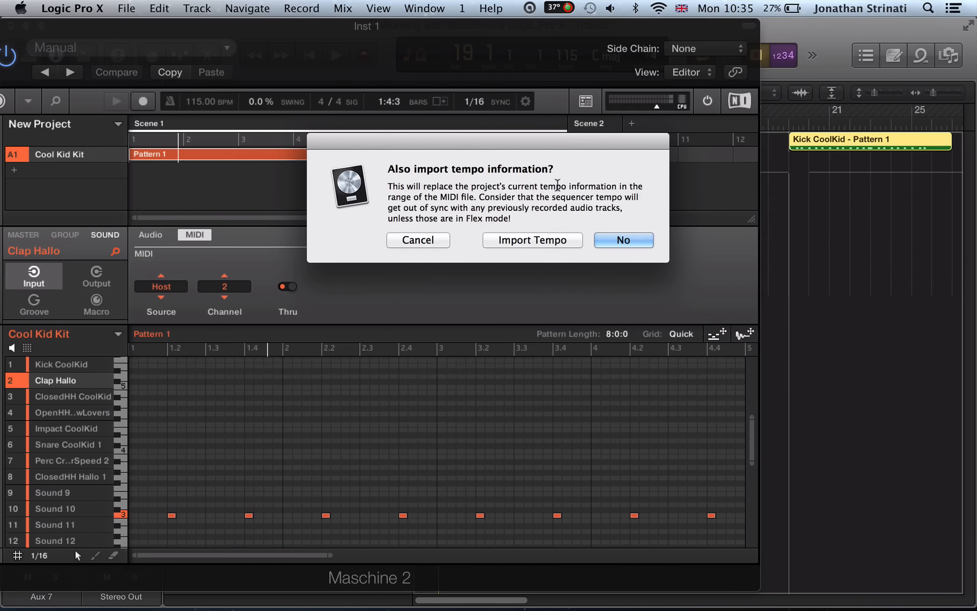
left_click(618, 242)
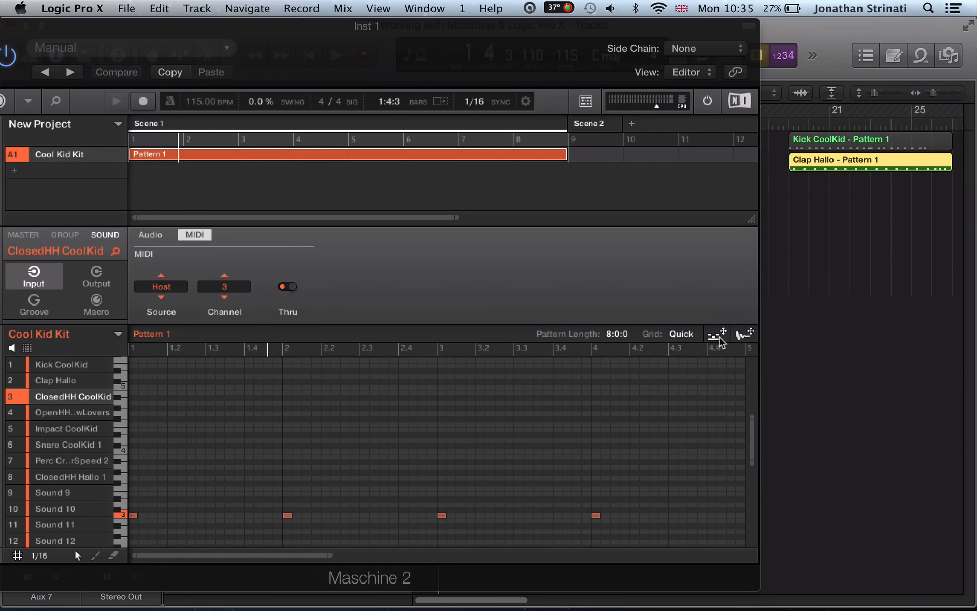
left_click_drag(717, 333, 796, 169)
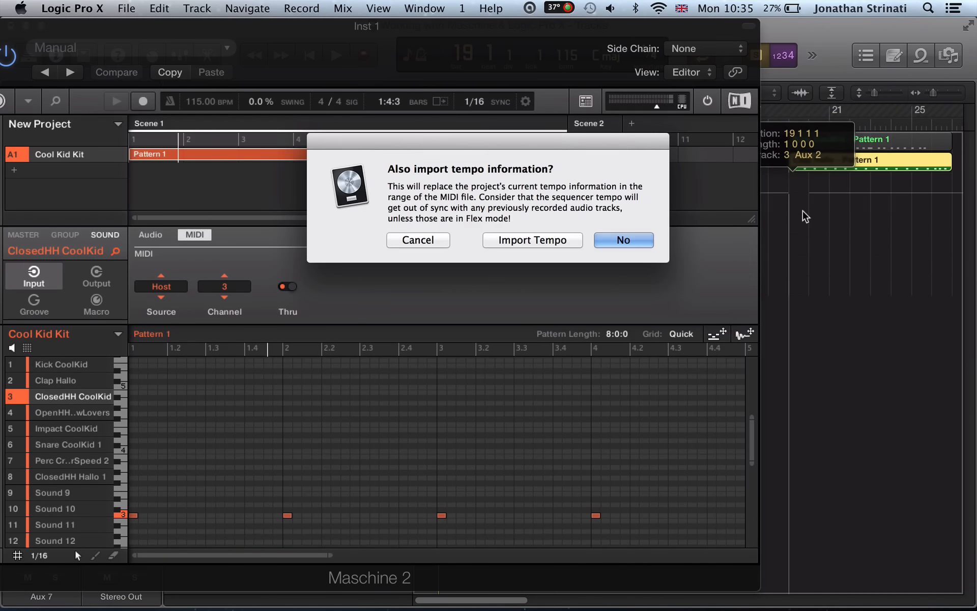
left_click(612, 239)
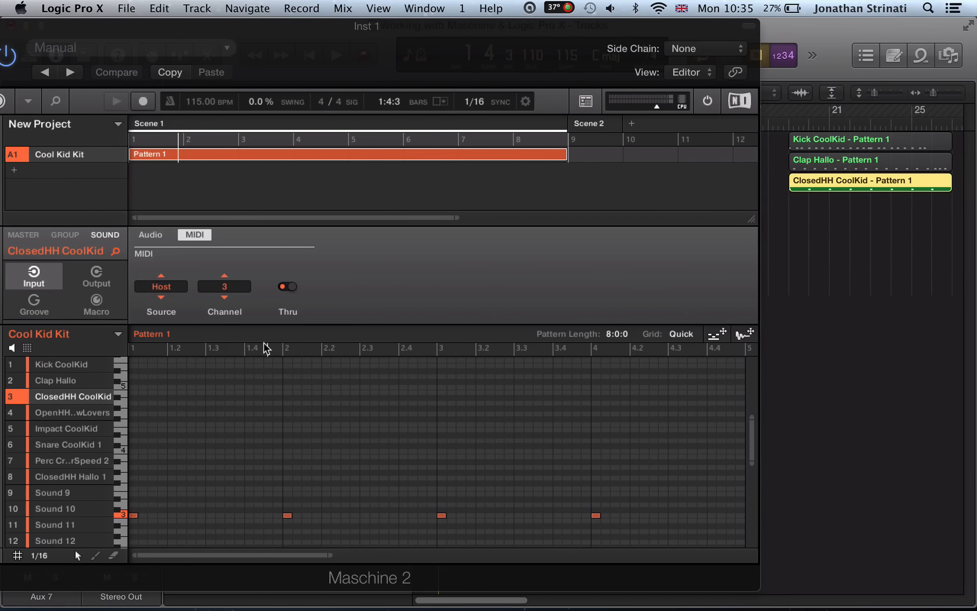
left_click_drag(719, 333, 793, 205)
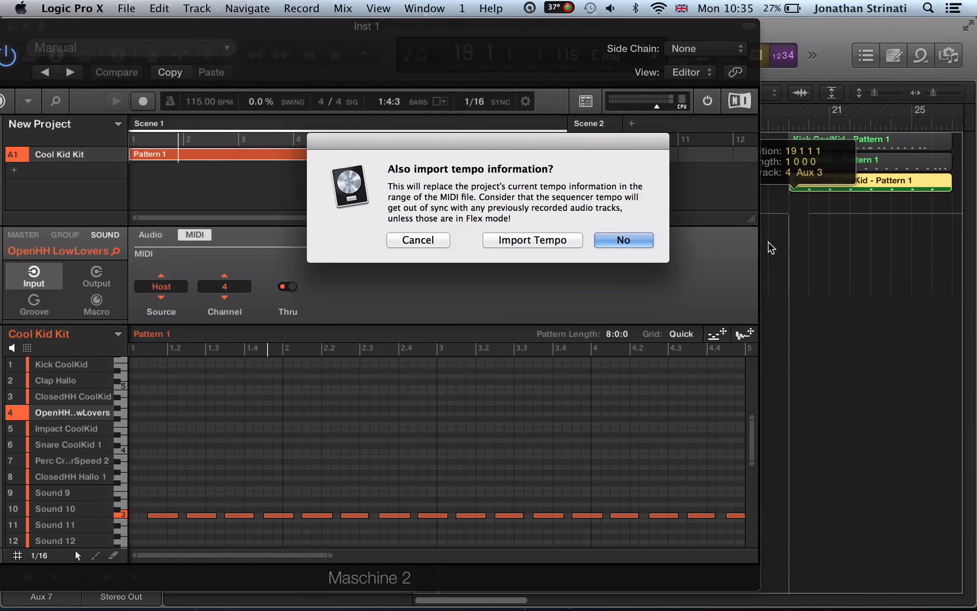
left_click(646, 246)
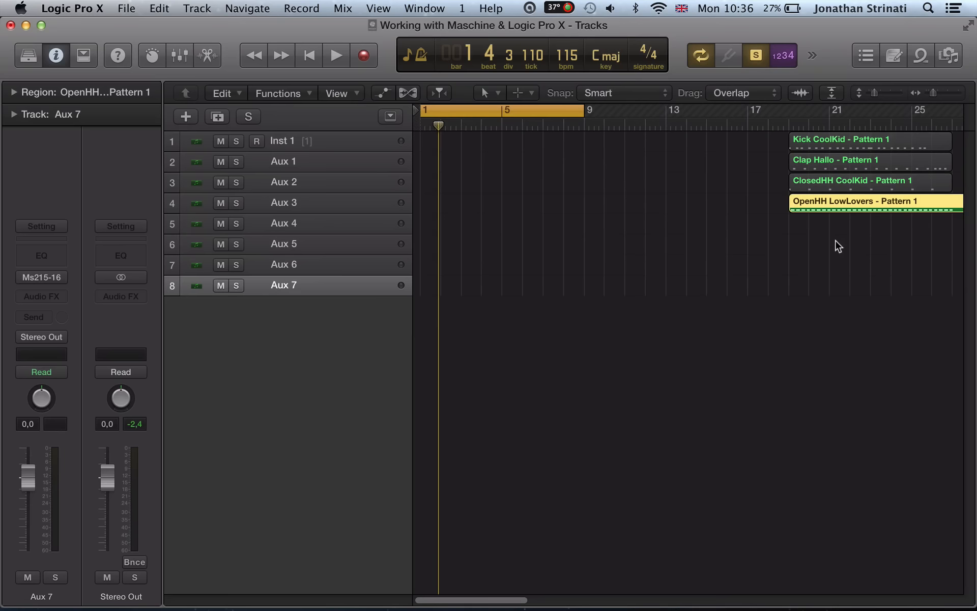
Play the Kick, Clap, ClosedHH and OpenHH regions in turn with cycle mode off, checking which tracks respond.
key("c")
key("shift+space")
key("space")
key("v")
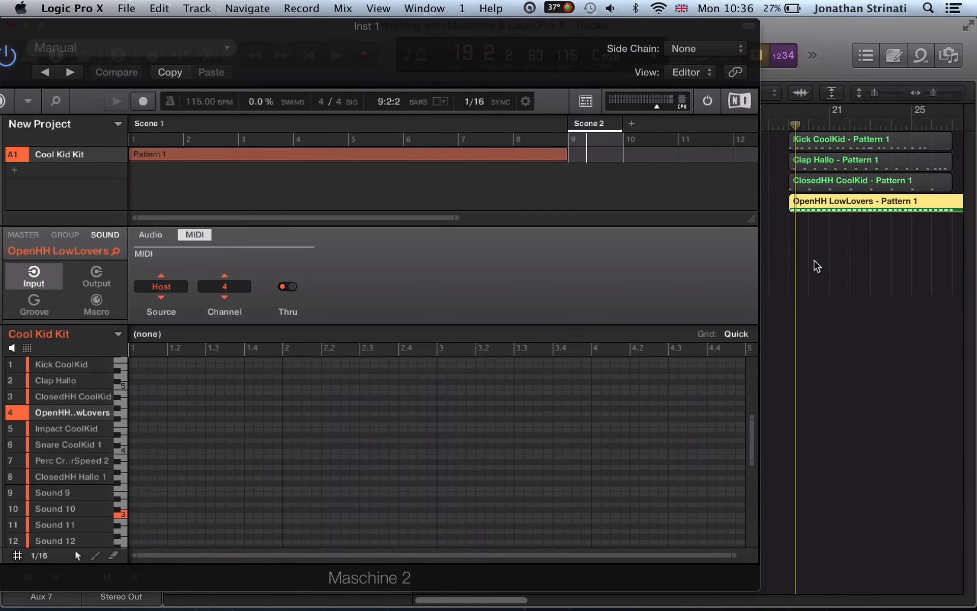
key("v")
left_click(824, 143)
key("shift+space")
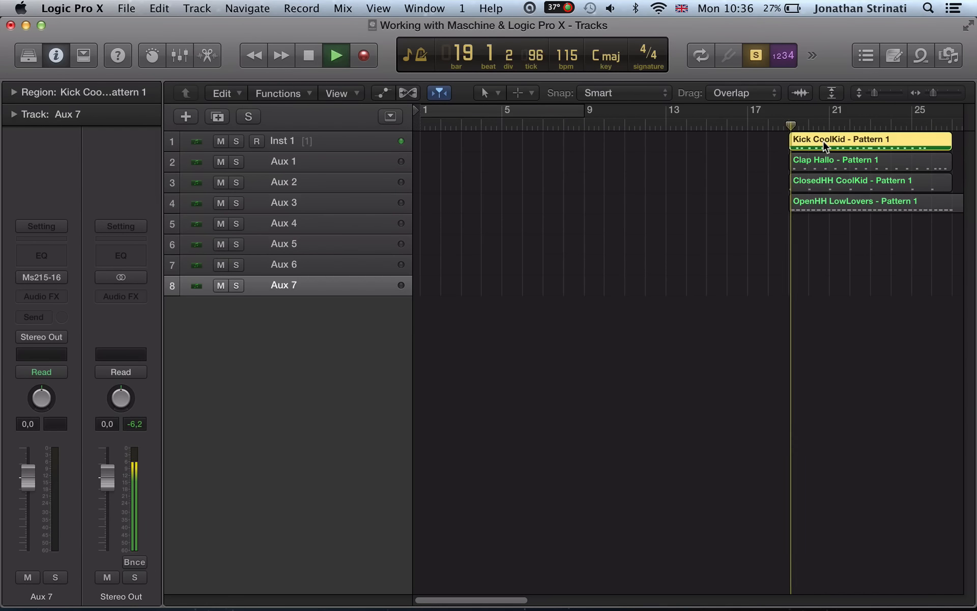
left_click(823, 157)
key("shift+space")
left_click(826, 182)
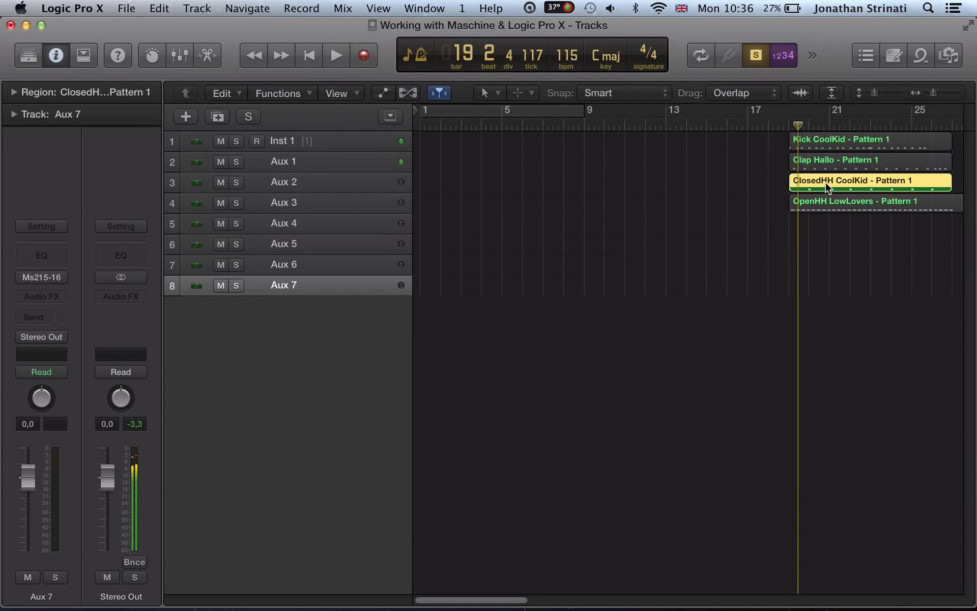
key("shift+space")
left_click(826, 204)
key("shift+space")
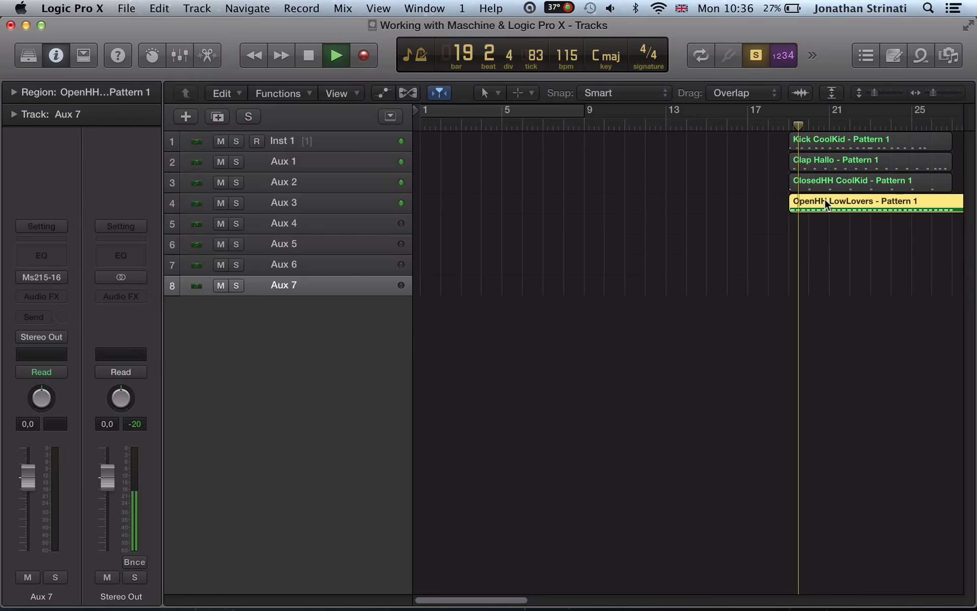
key("space")
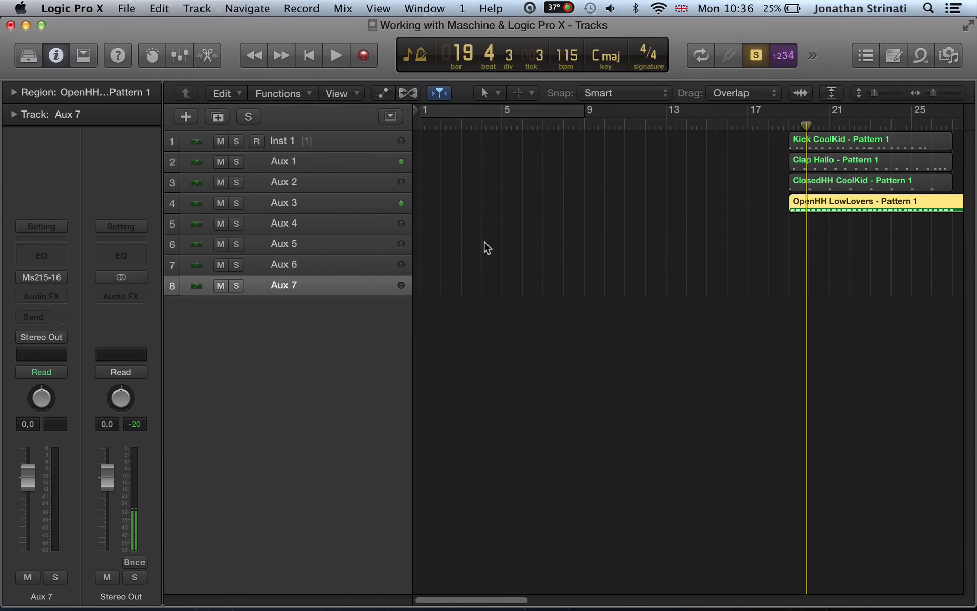
Audition Maschine's sounds from ClosedHH Hallo 1 up to Kick CoolKid, checking their channel levels in the mixer with cycle mode on.
key("v")
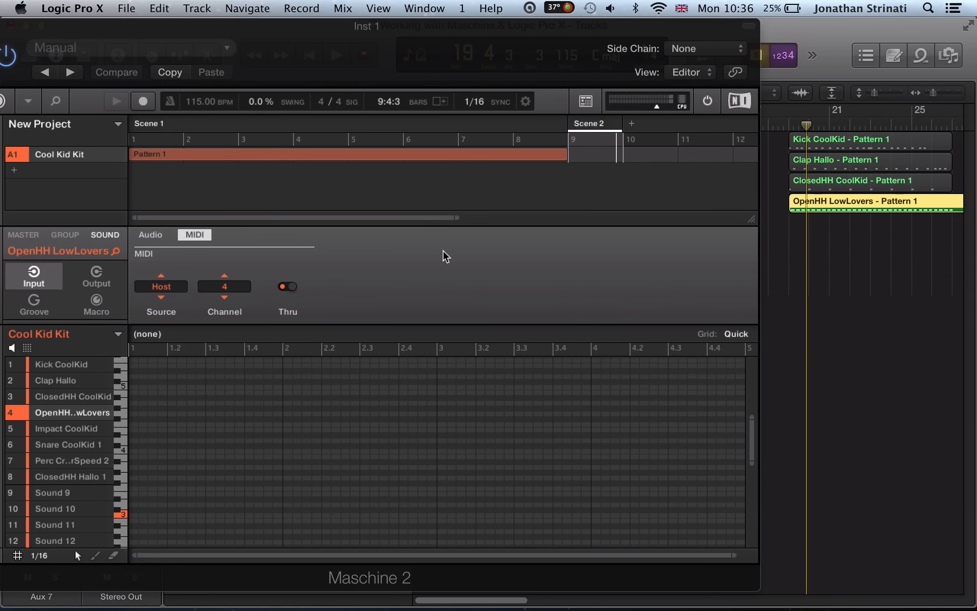
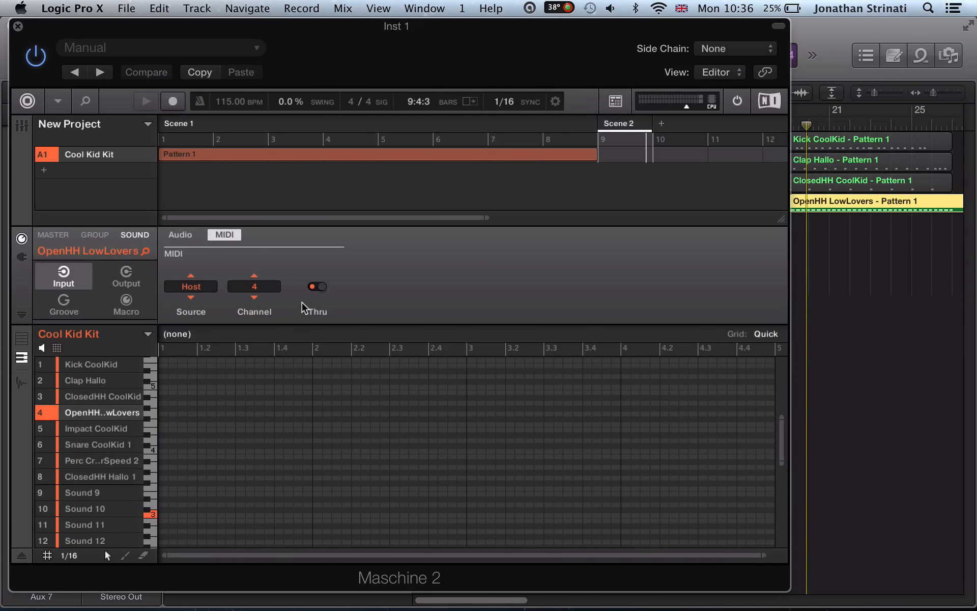
key("super+w")
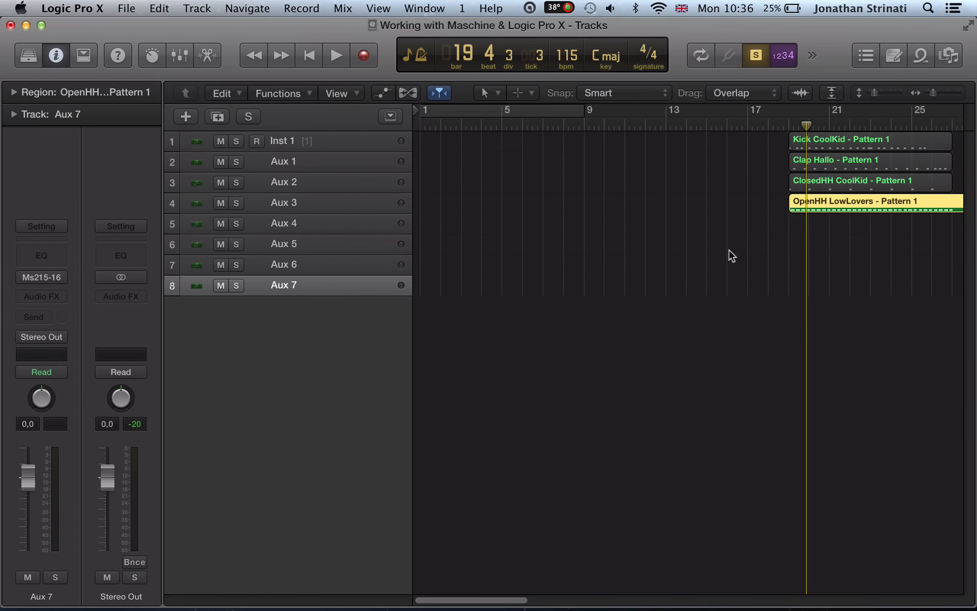
key("v")
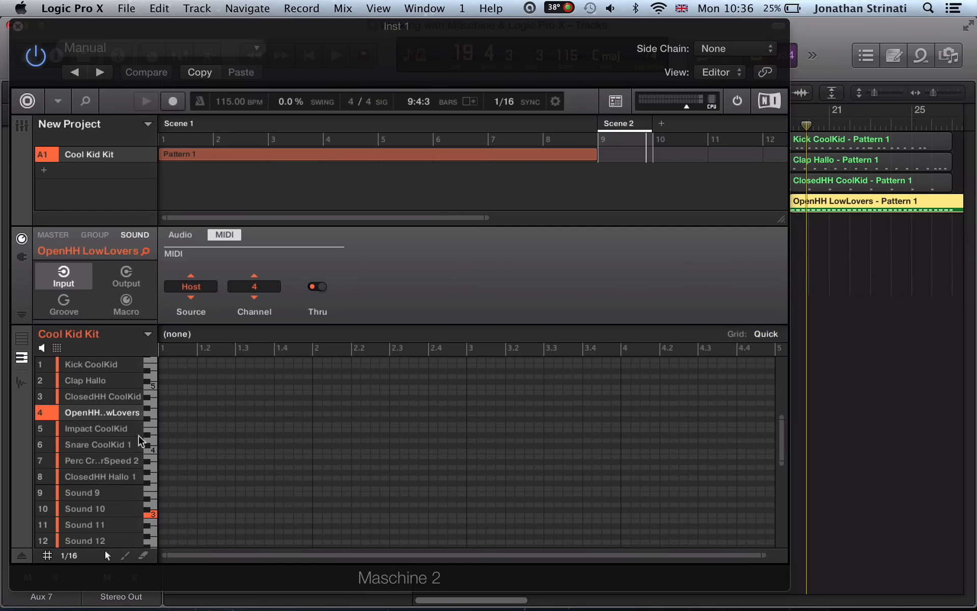
left_click(104, 493)
left_click(95, 478)
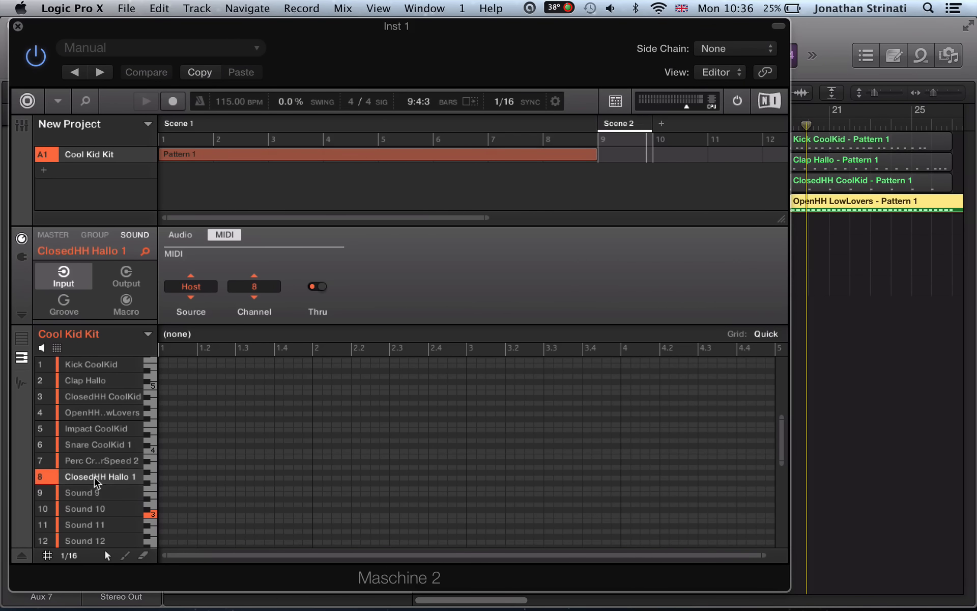
left_click(93, 461)
left_click(91, 445)
left_click(87, 427)
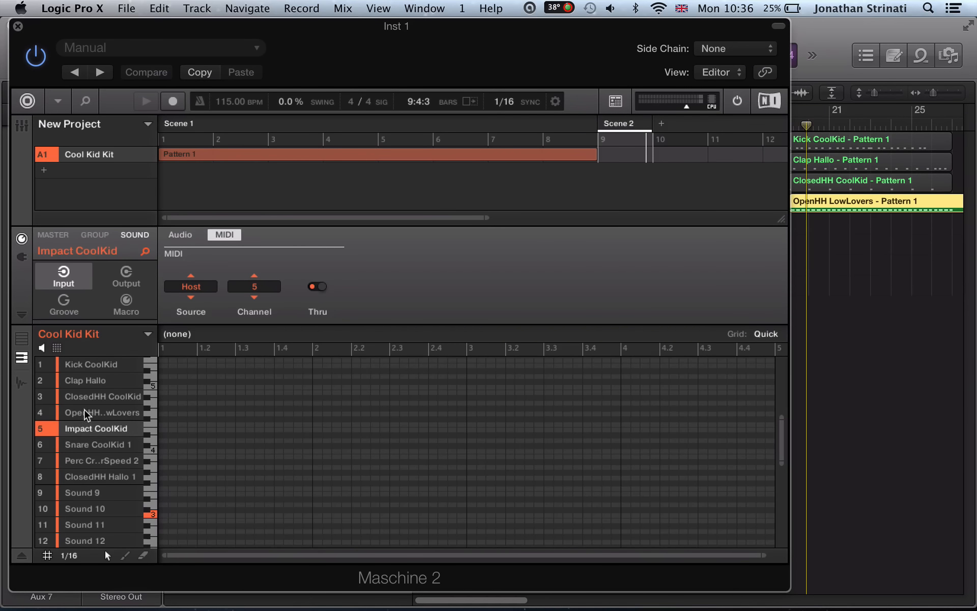
left_click(85, 396)
left_click(83, 381)
left_click(83, 364)
key("v")
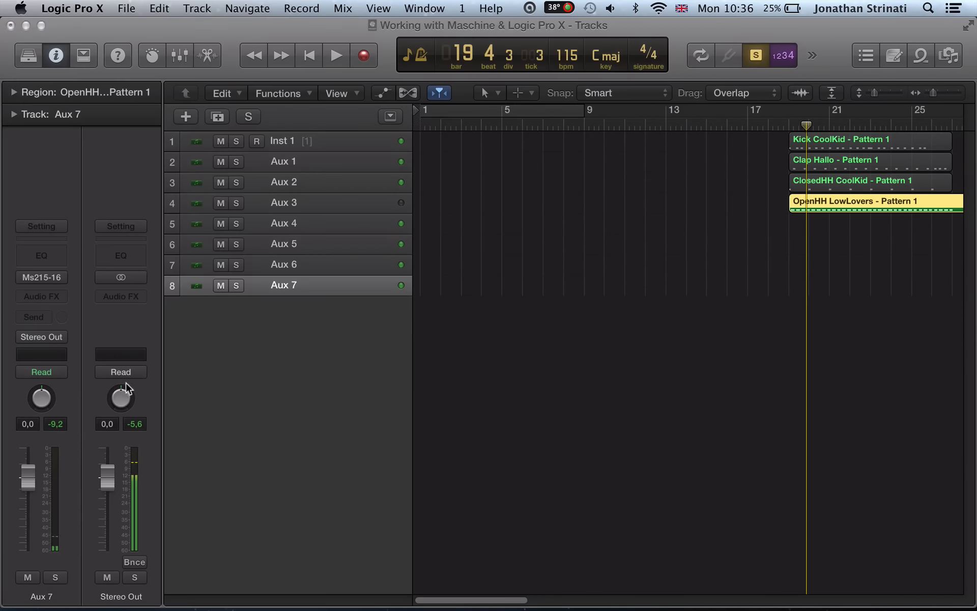
key("x")
key("c")
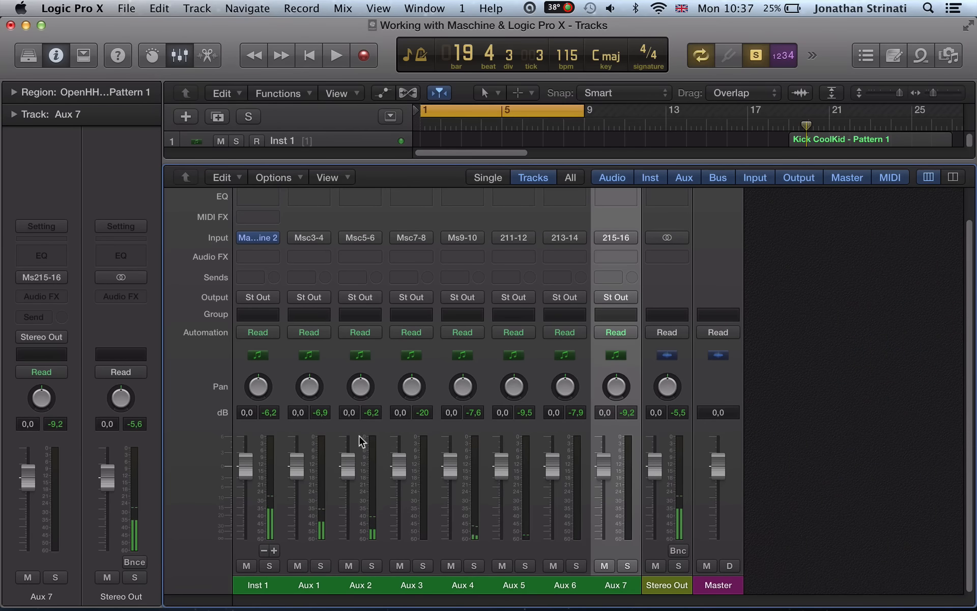
Clear Pattern 1 from Scene 1 in Maschine.
key("v")
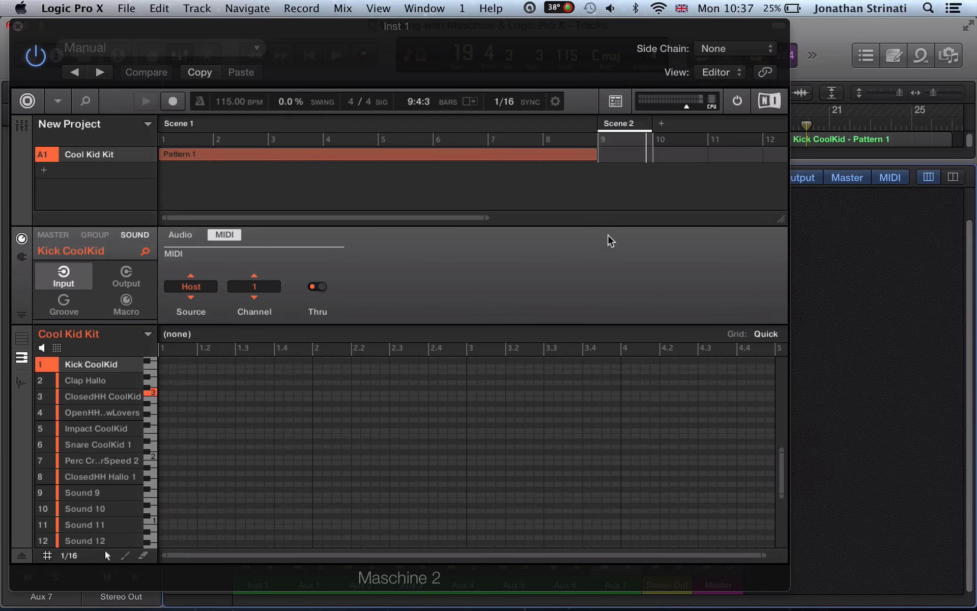
left_click(206, 127)
key("Delete")
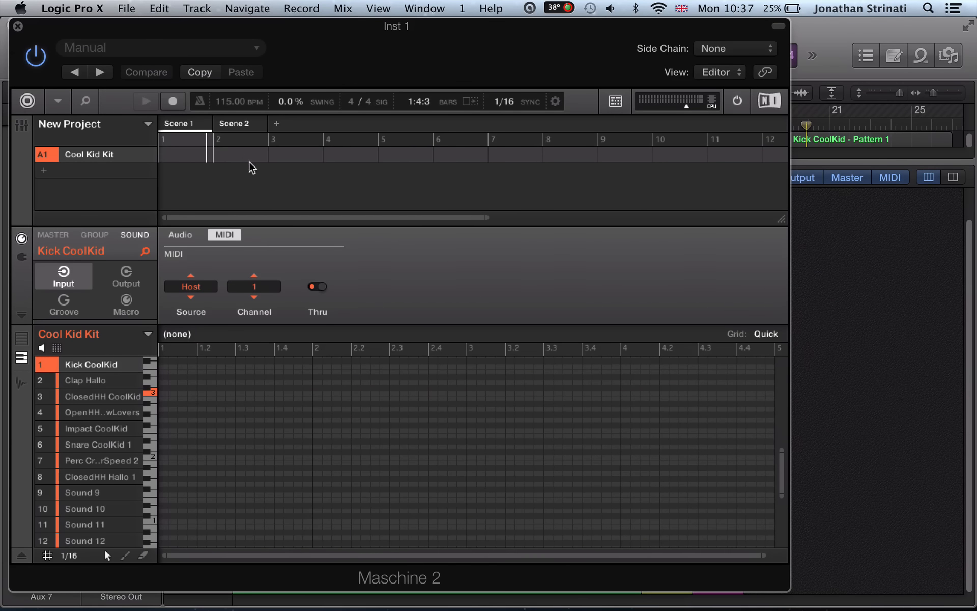
key("v")
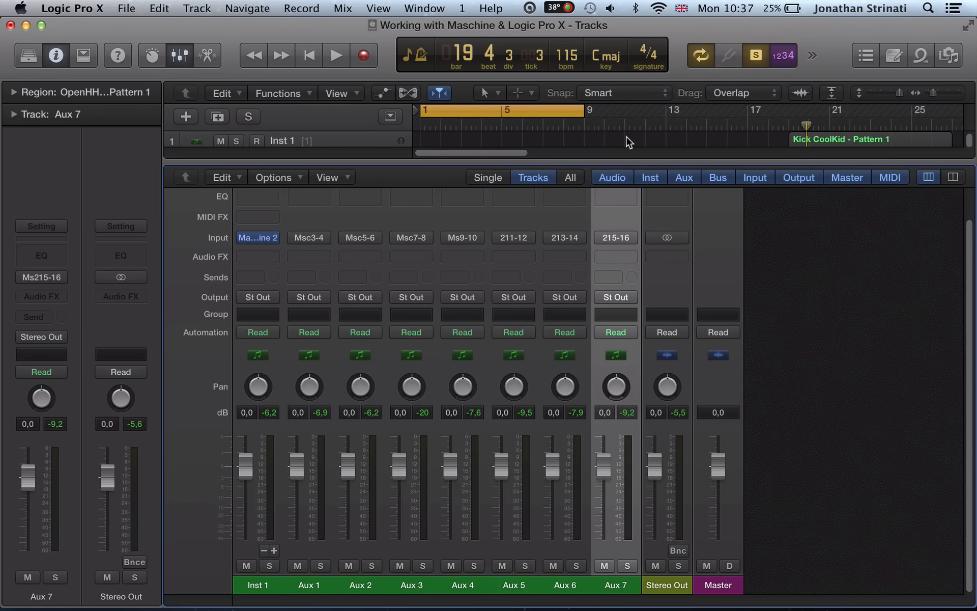
Delete the four imported pattern regions from the arrangement and return the playhead to the project's start.
key("x")
left_click_drag(773, 235, 880, 103)
key("Delete")
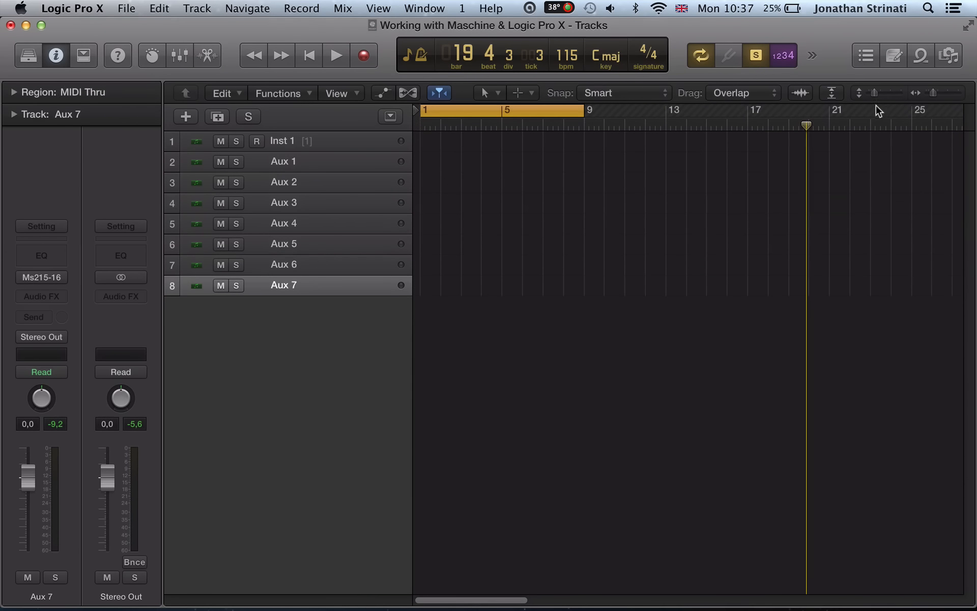
key("Return")
Save the cleared project as a template named "Working with Maschine & Logic Pro X" in the Project Templates folder.
key("v")
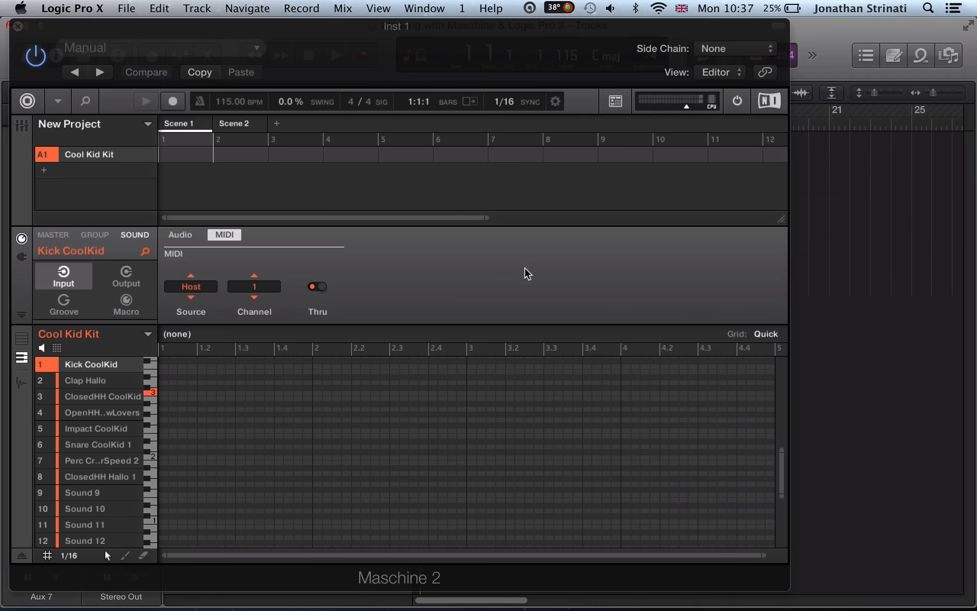
left_click_drag(399, 44, 493, 47)
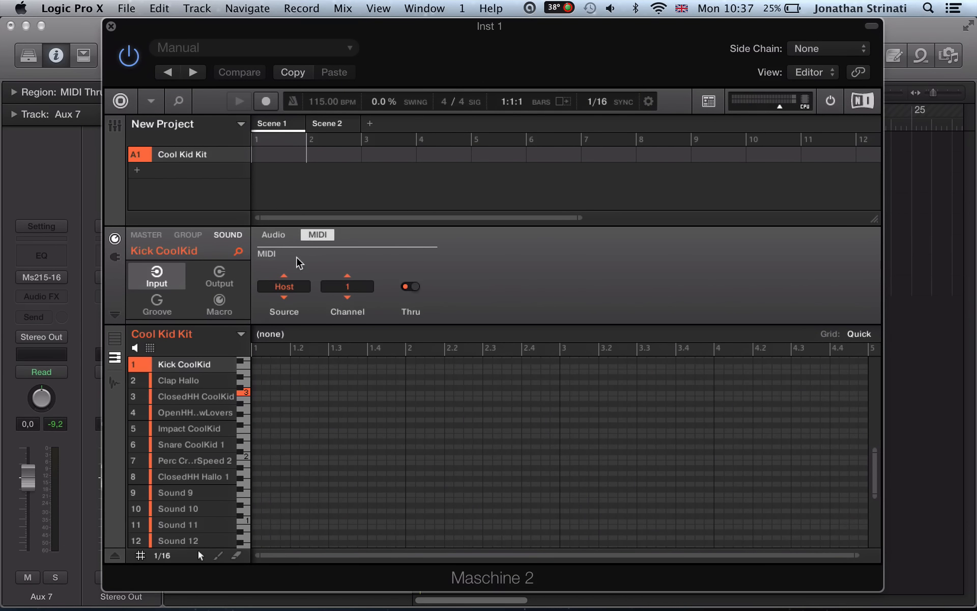
left_click(60, 7)
mouse_move(127, 8)
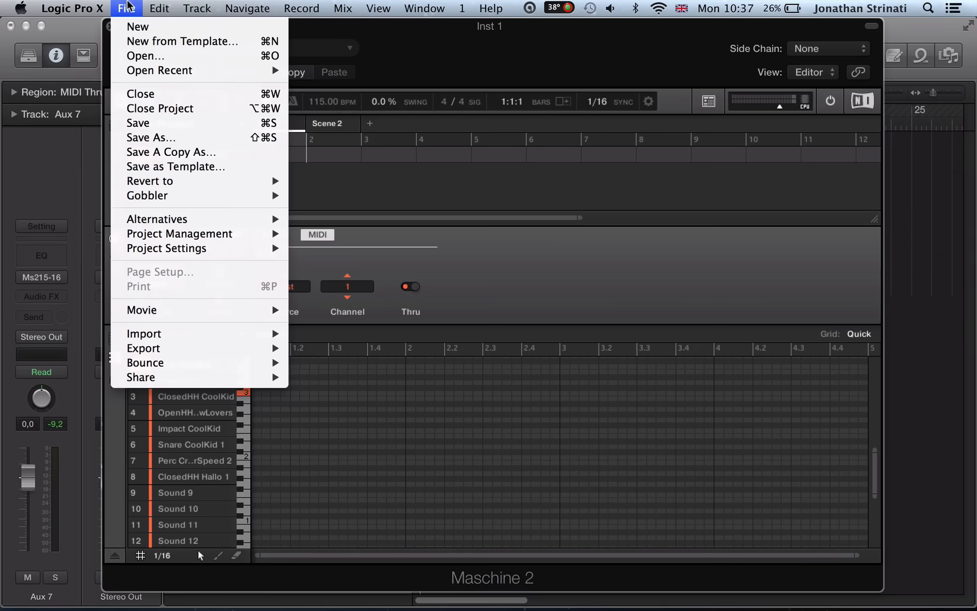
left_click(171, 167)
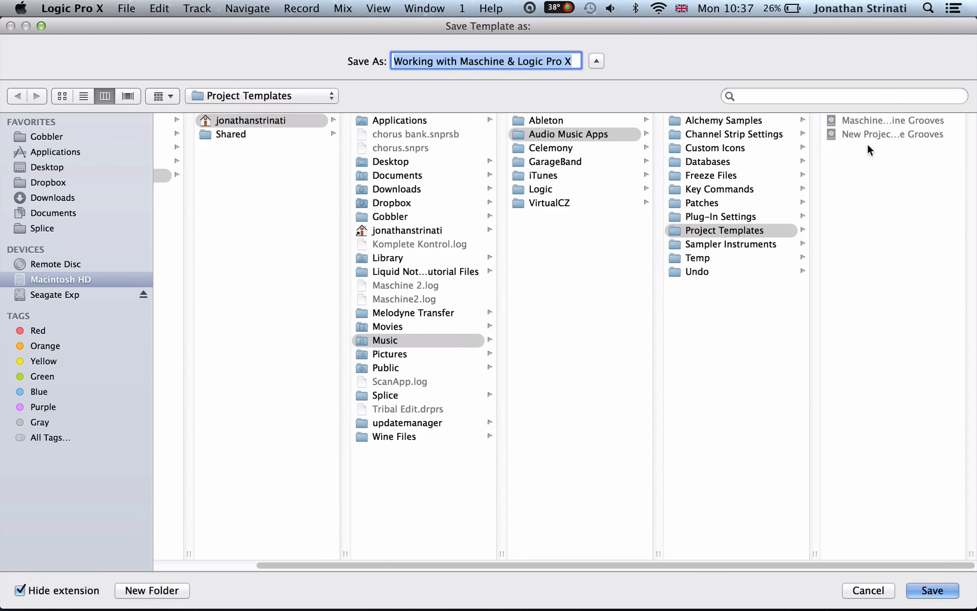
left_click(928, 590)
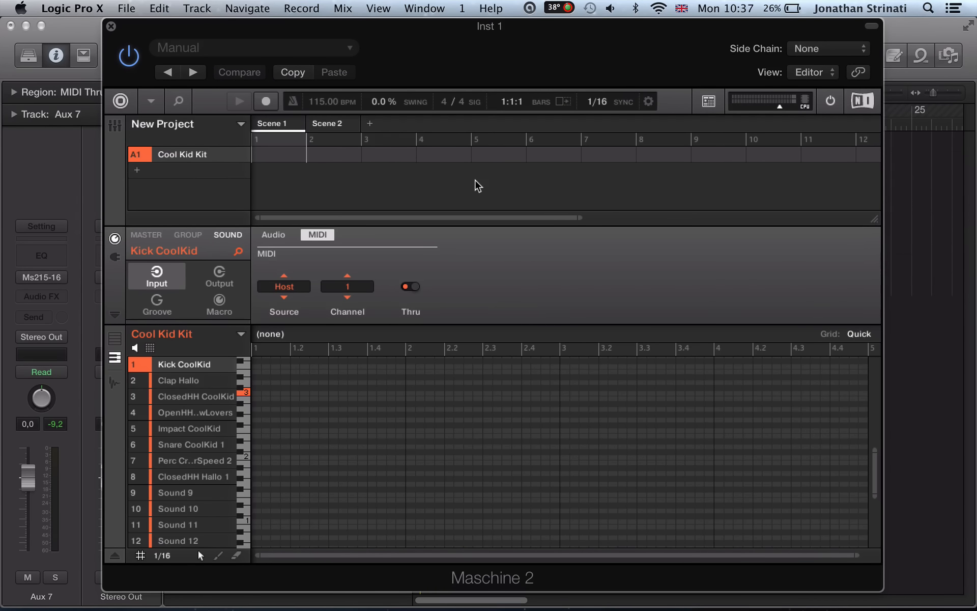
Quit Logic Pro X without saving the project changes, and relaunch it.
key("super+q")
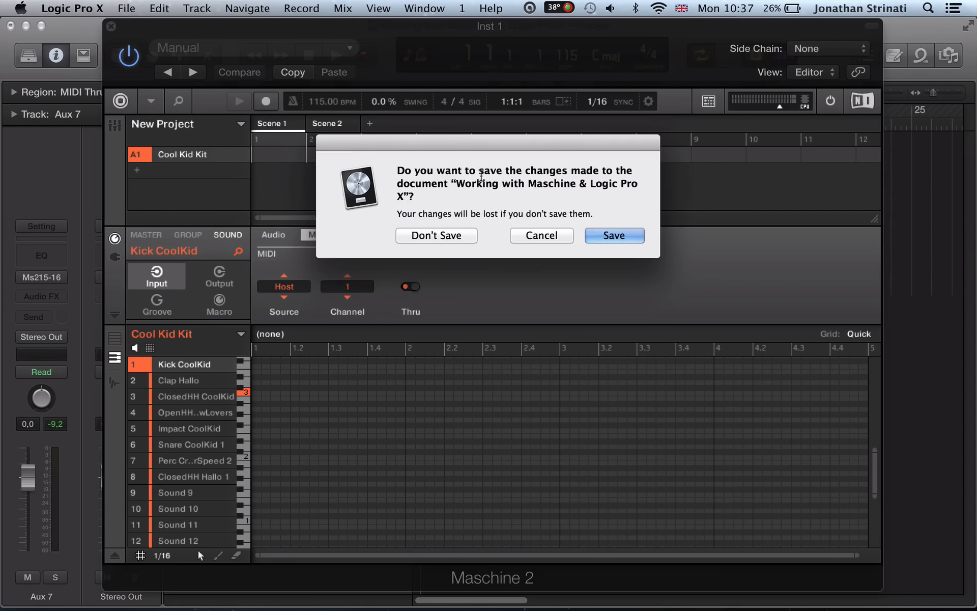
left_click(426, 236)
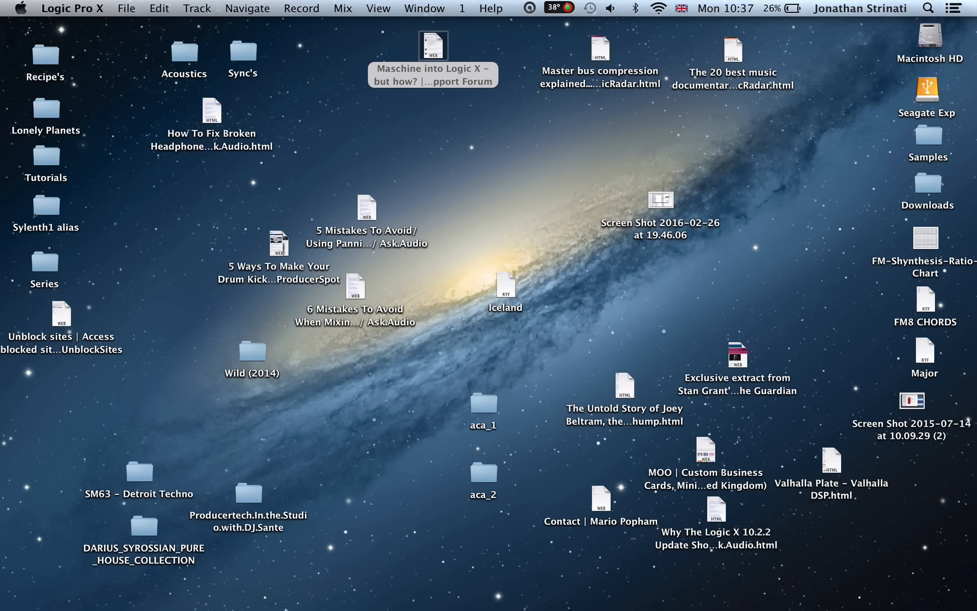
mouse_move(237, 596)
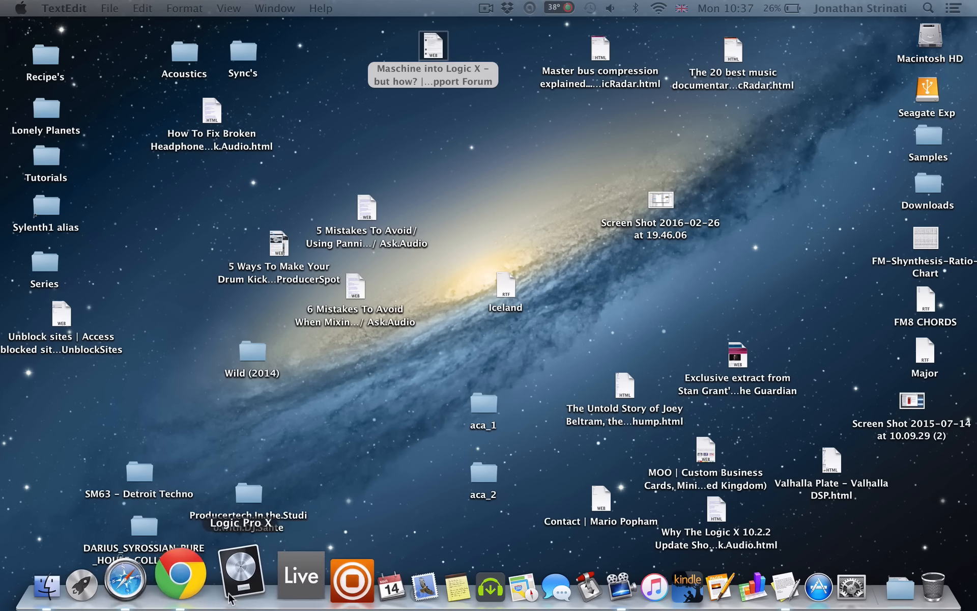
left_click(236, 589)
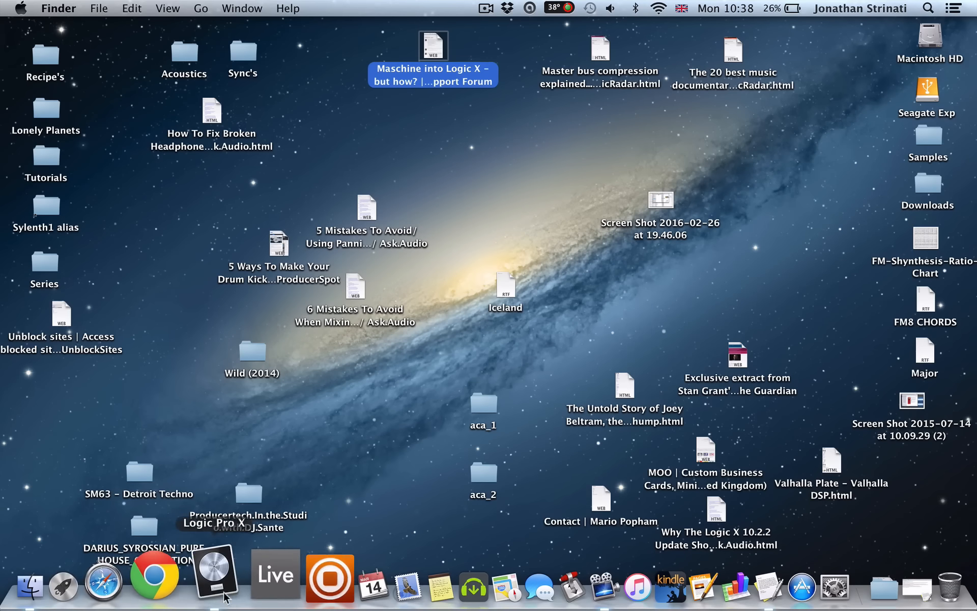
Create a new project from the saved "Working with Maschine & Logic Pro X" template.
left_click(124, 7)
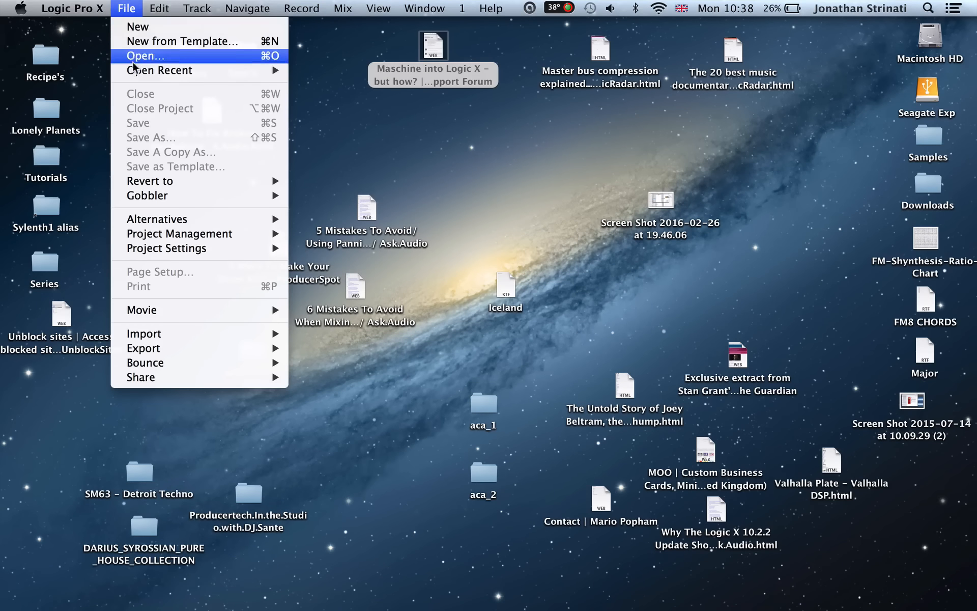
left_click(139, 41)
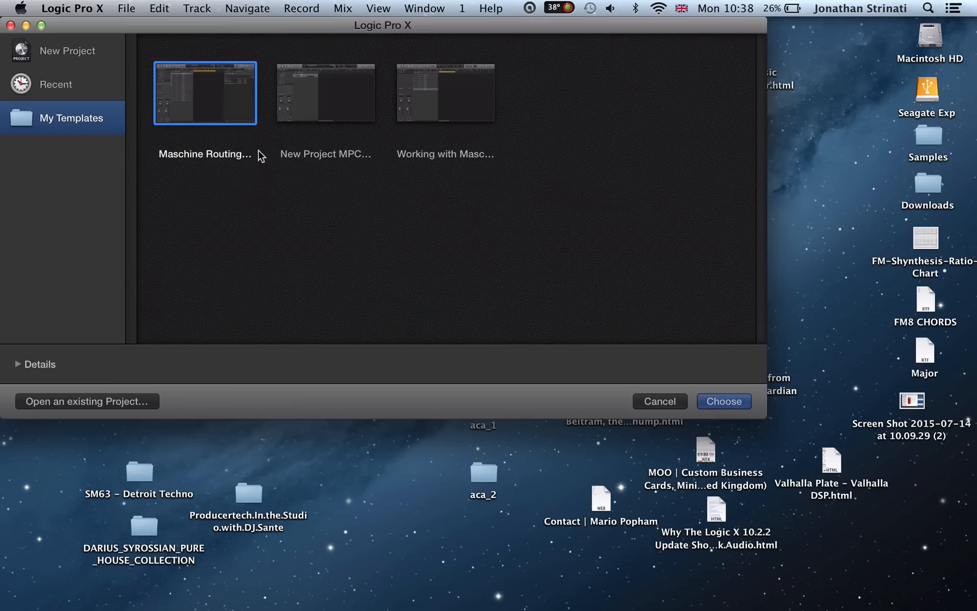
left_click(463, 110)
double_click(459, 108)
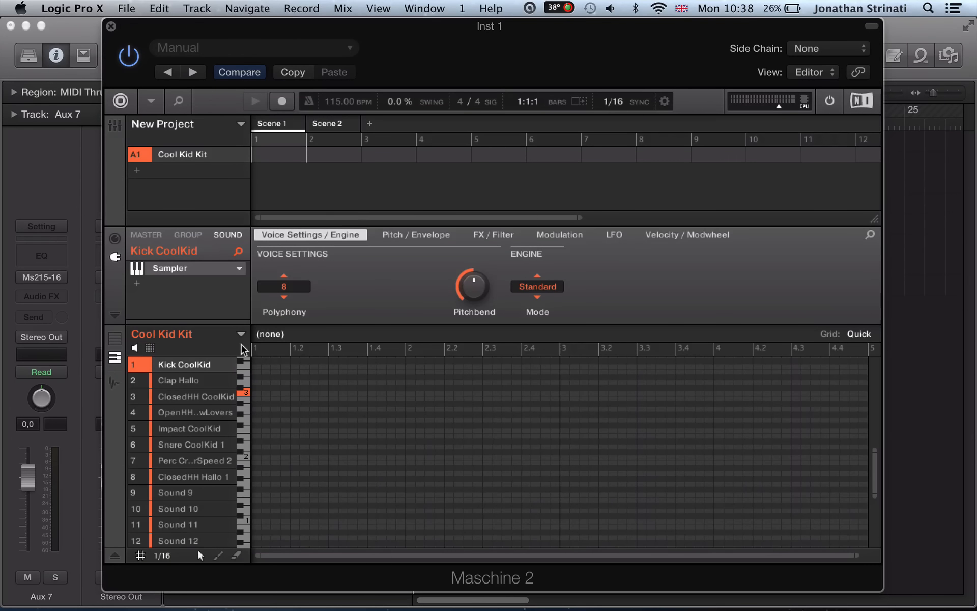
Audition Maschine's sounds in turn from Clap Hallo down to ClosedHH Hallo 1.
left_click(167, 379)
left_click(169, 396)
left_click(170, 412)
left_click(170, 429)
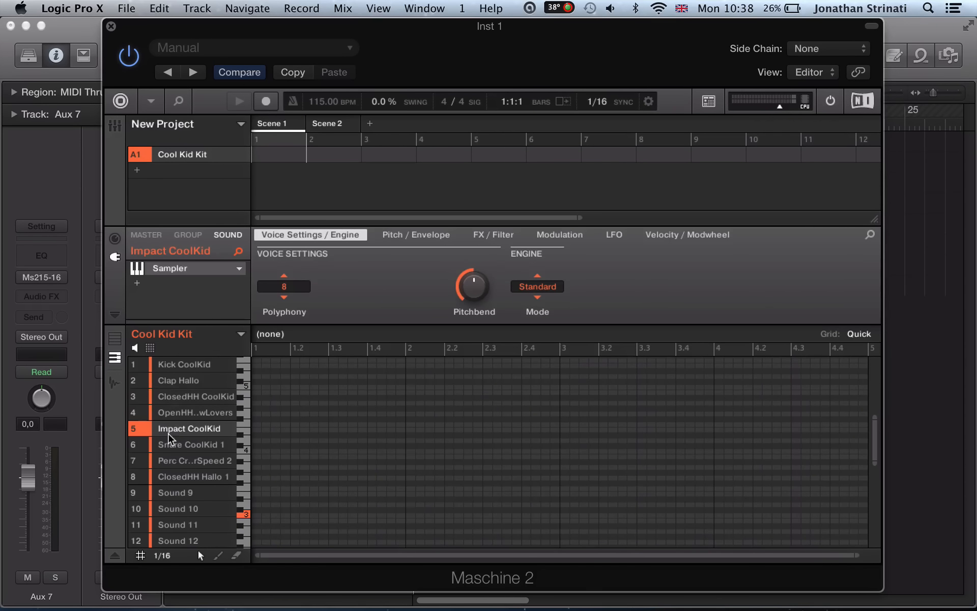
left_click(170, 445)
left_click(169, 460)
left_click(169, 476)
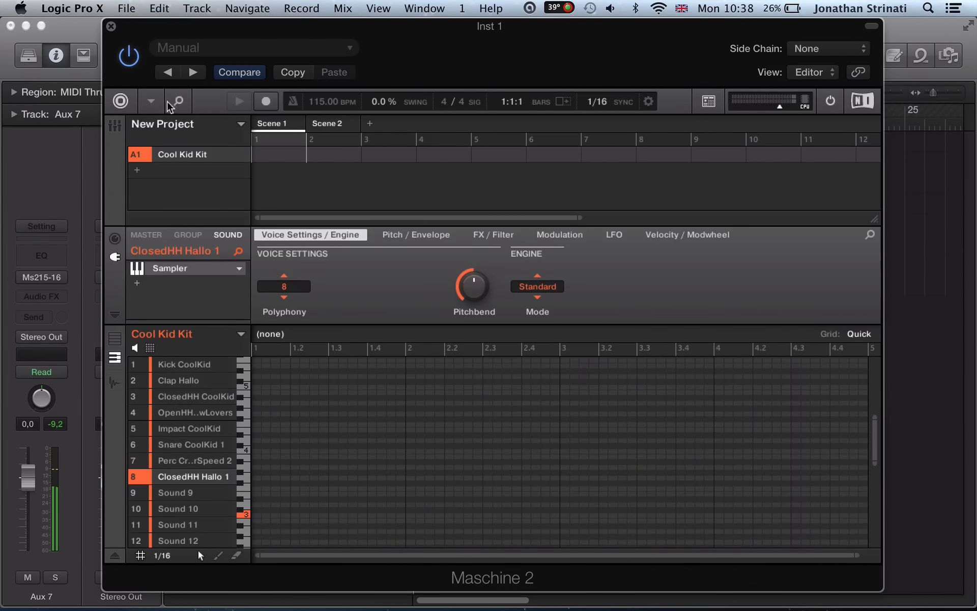
Show the library browser in Maschine.
left_click(151, 101)
mouse_move(168, 157)
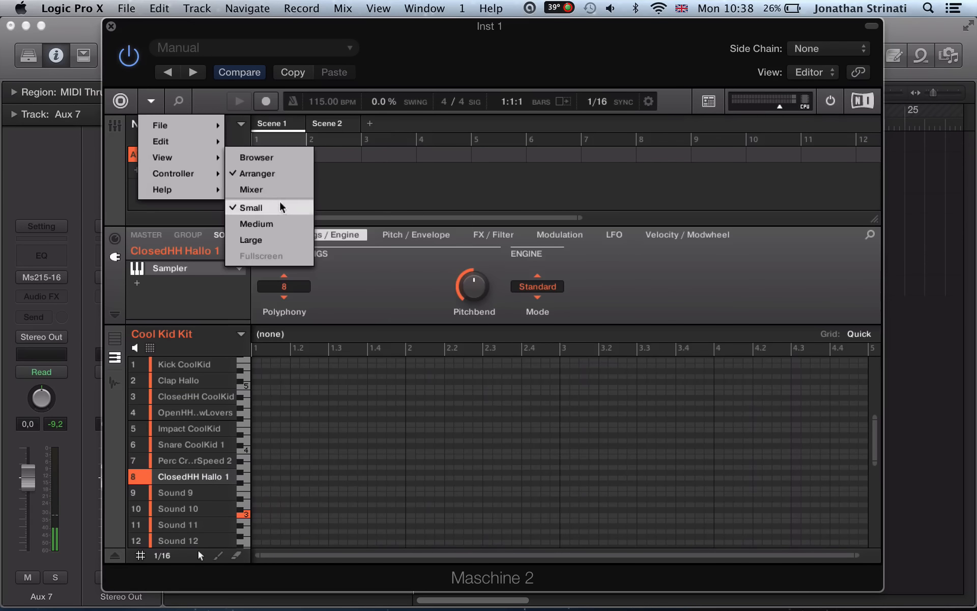
left_click(257, 157)
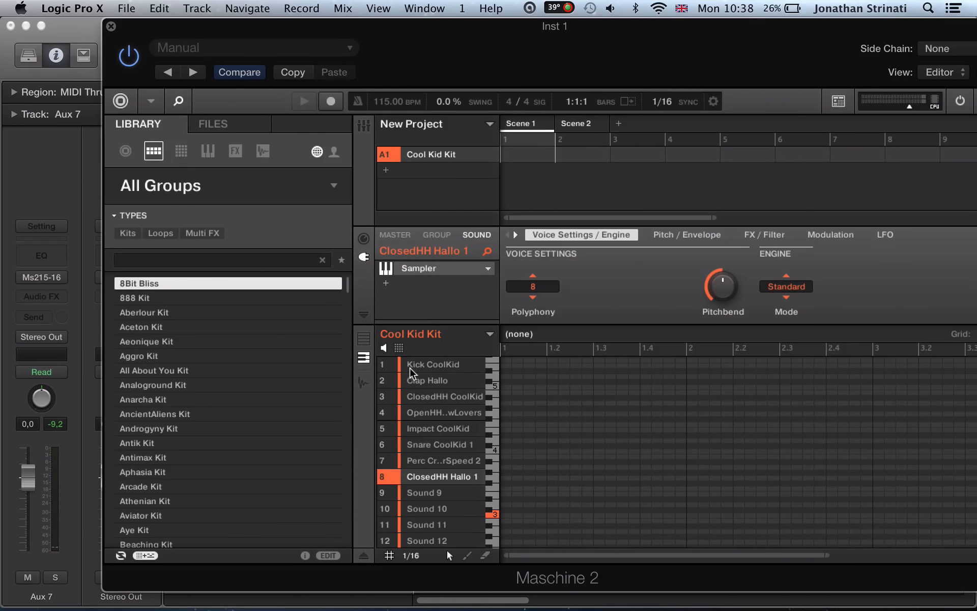
Filter the library samples to Drums and Kick, and replace Kick CoolKid in sound slot 1 with Kick Aberlour 1.
left_click(411, 365)
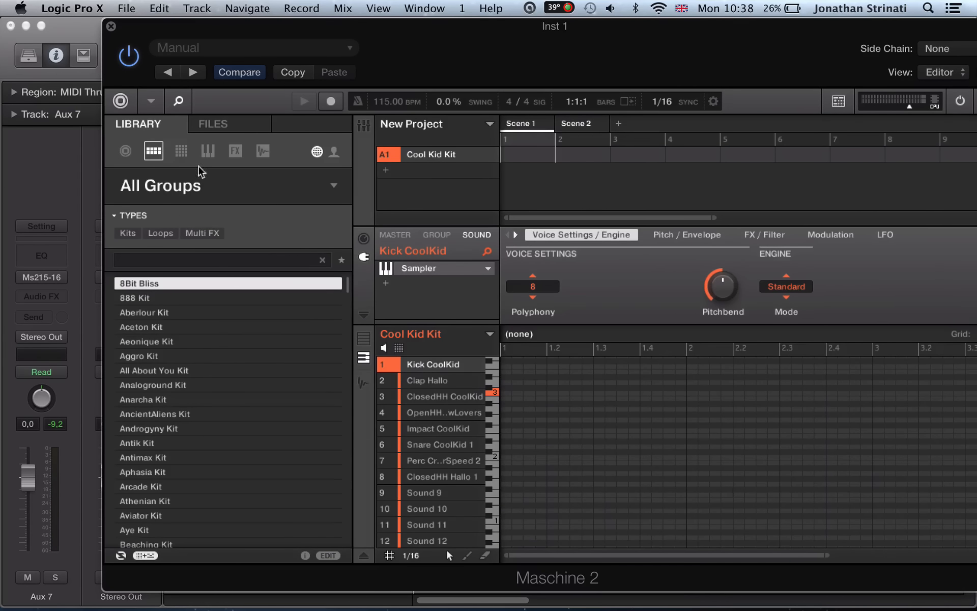
left_click(262, 150)
left_click(134, 233)
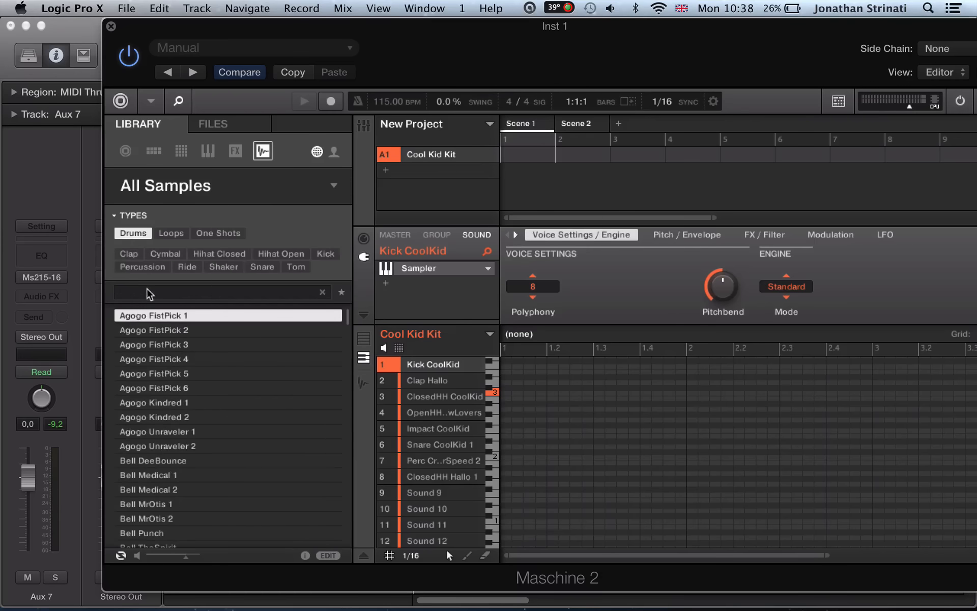
left_click(325, 253)
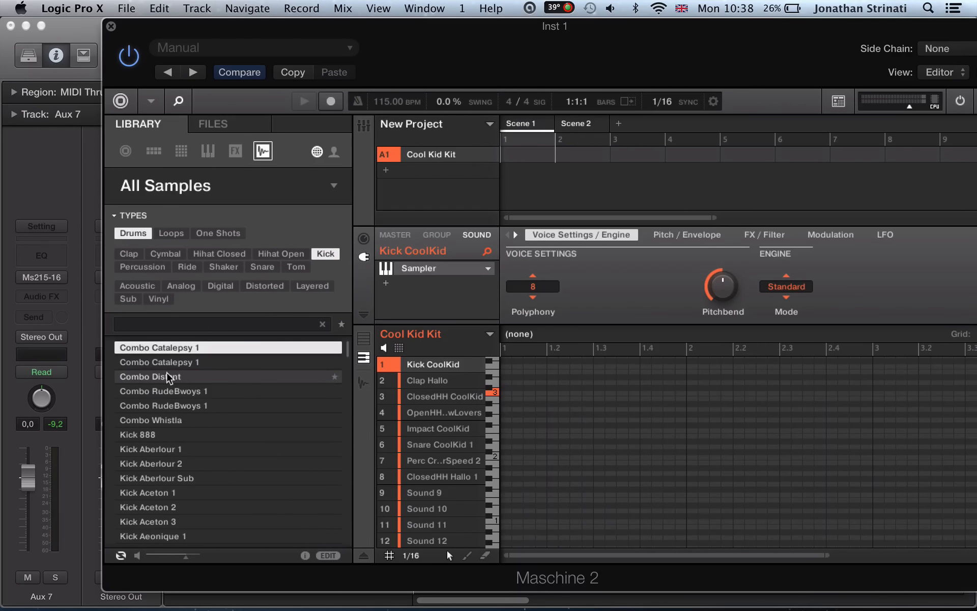
left_click(167, 376)
left_click(152, 449)
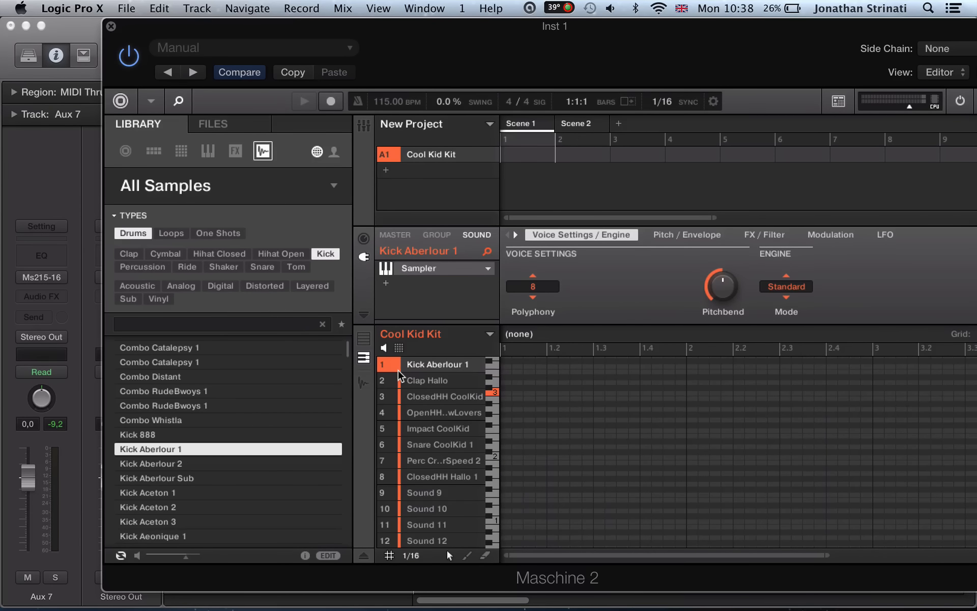
Audition the kick, clap and closed hi-hat sounds, checking the Aux 1 and Inst 1 tracks in the arrangement.
left_click(422, 385)
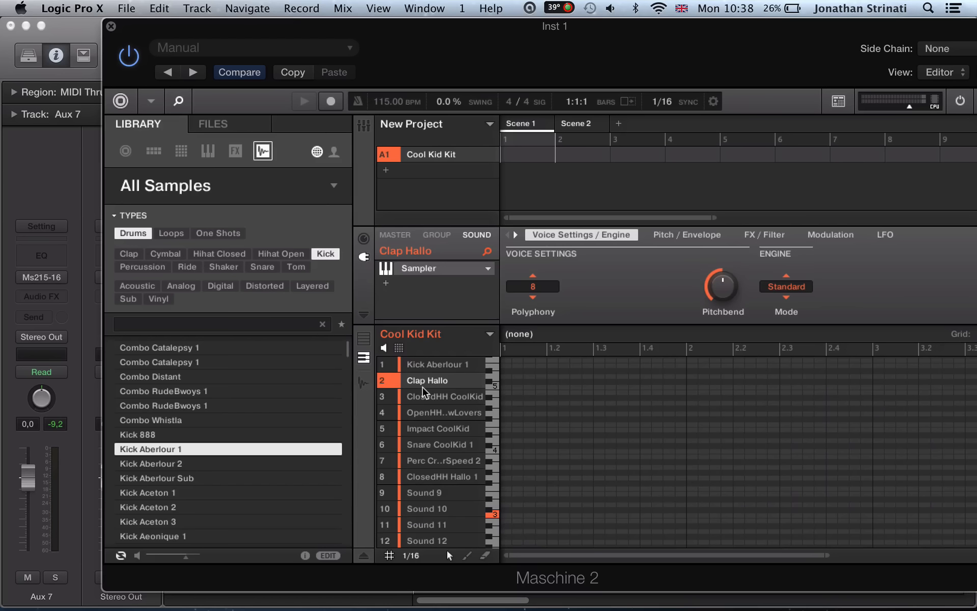
left_click(426, 362)
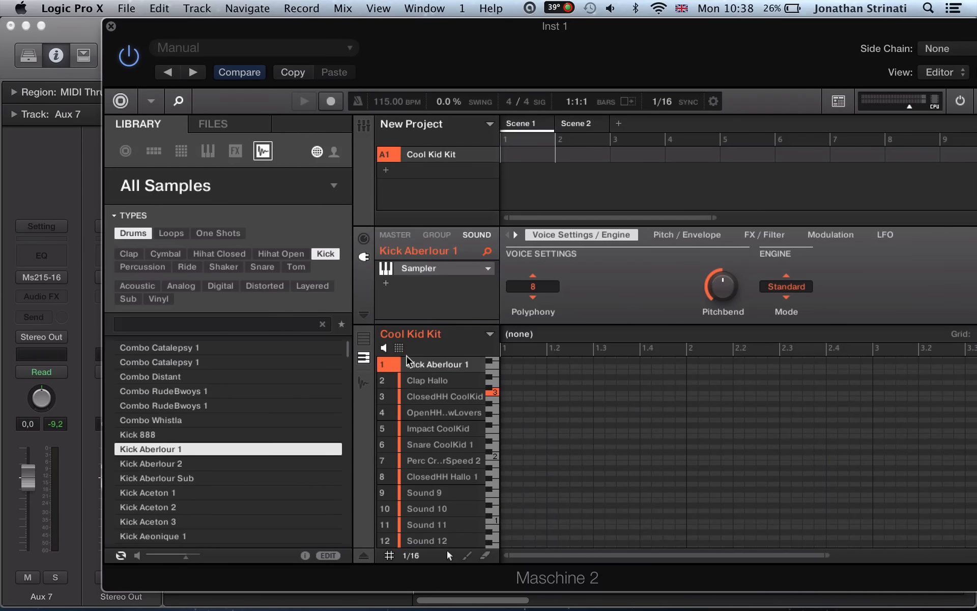
key("super+w")
left_click(349, 152)
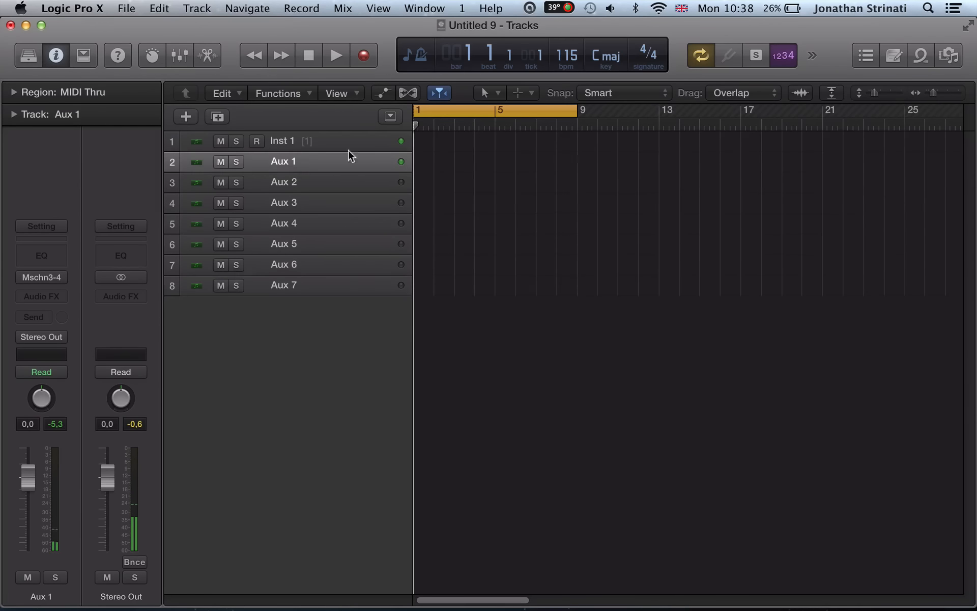
left_click(348, 149)
key("v")
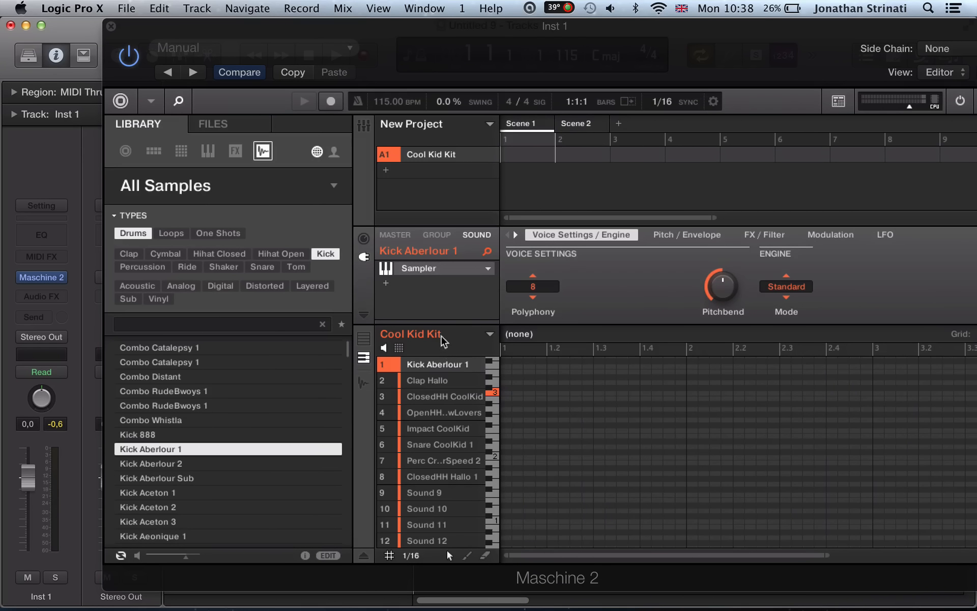
left_click(432, 380)
left_click(437, 396)
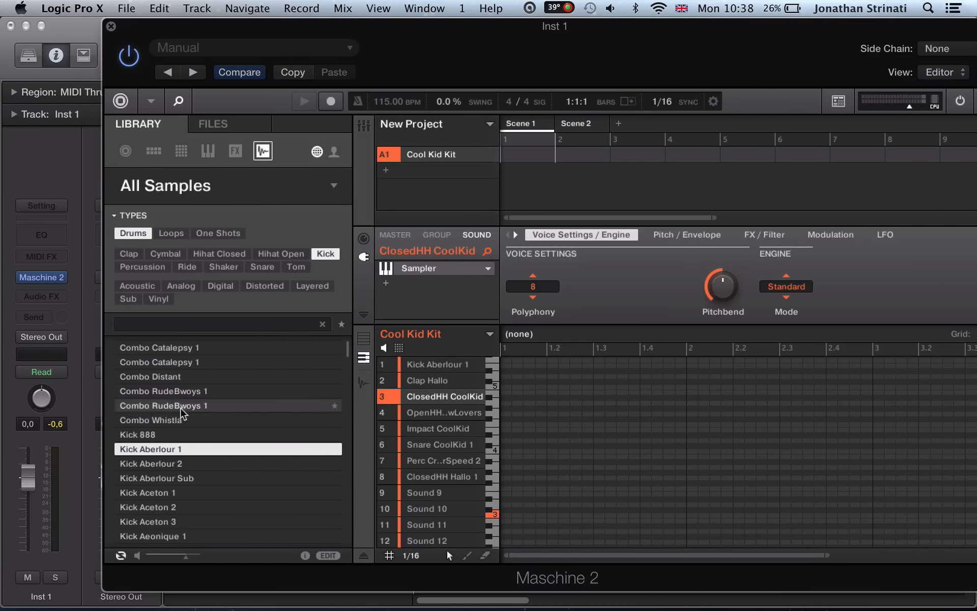
Filter the library sounds to Drums and Kick, and load Sub Boka into sound slot 1.
left_click(233, 153)
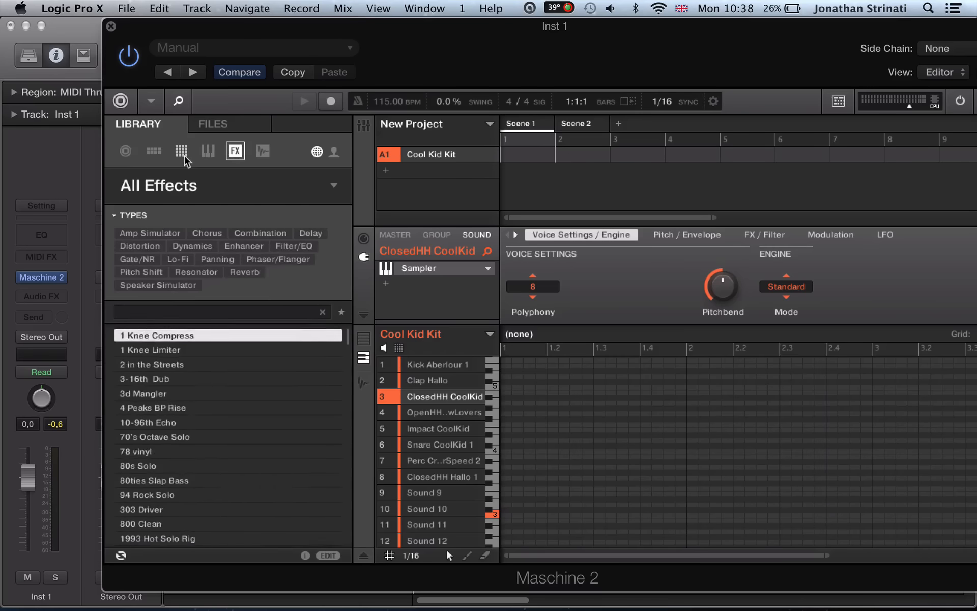
left_click(182, 153)
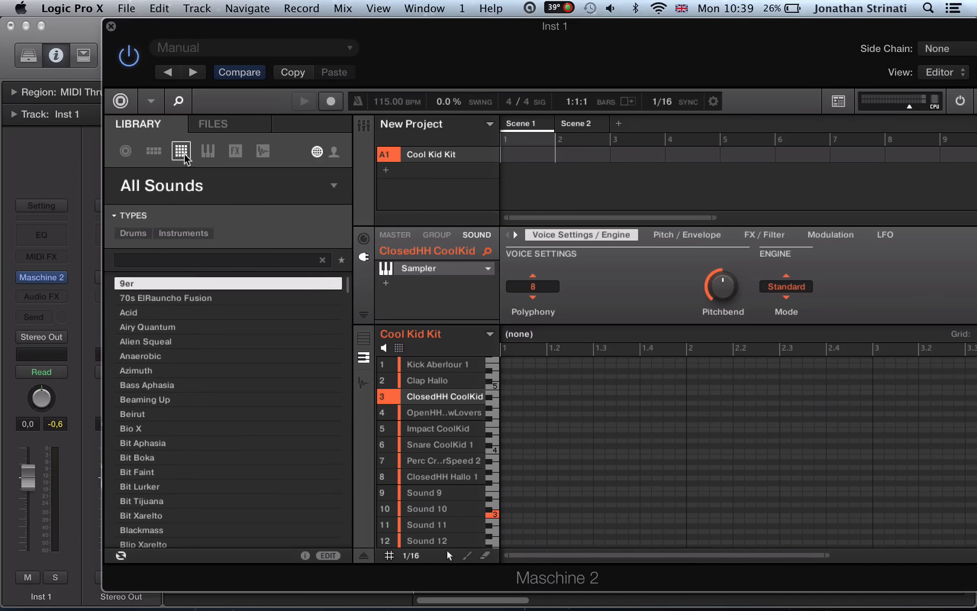
left_click(147, 233)
left_click(324, 254)
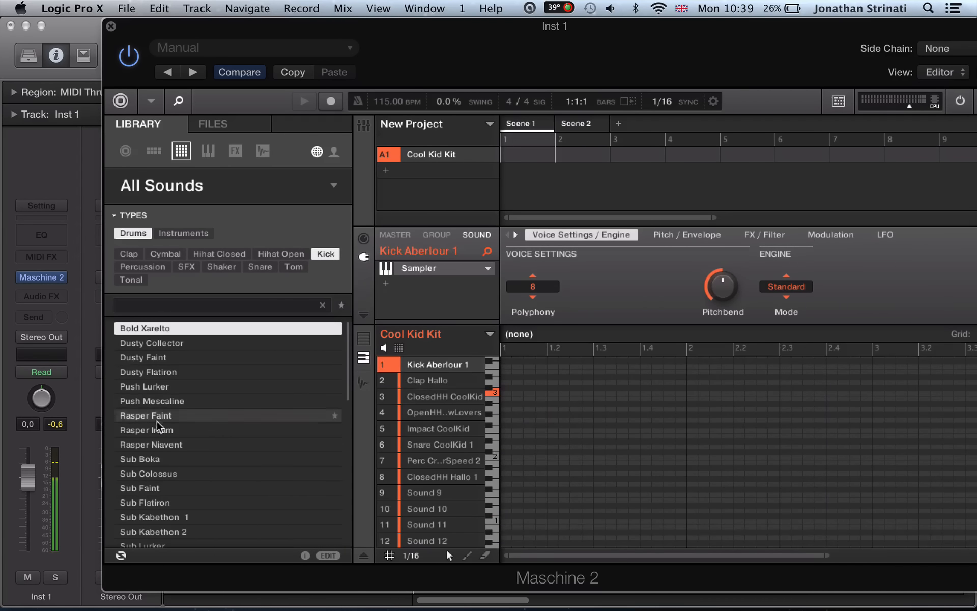
double_click(162, 460)
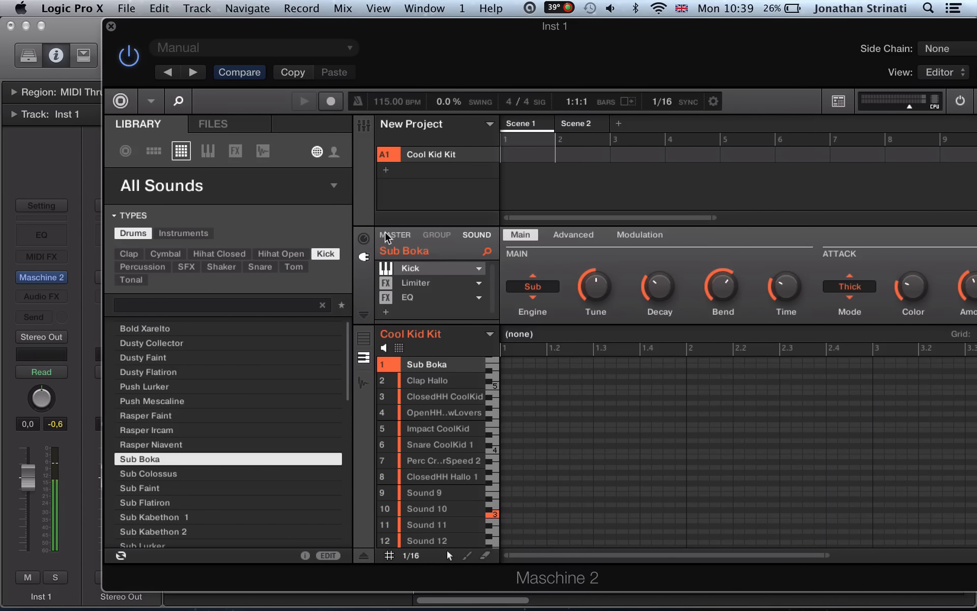
Check the MIDI input source and channel of the Sub Boka, Clap Hallo and ClosedHH CoolKid sounds.
left_click(440, 236)
left_click(363, 239)
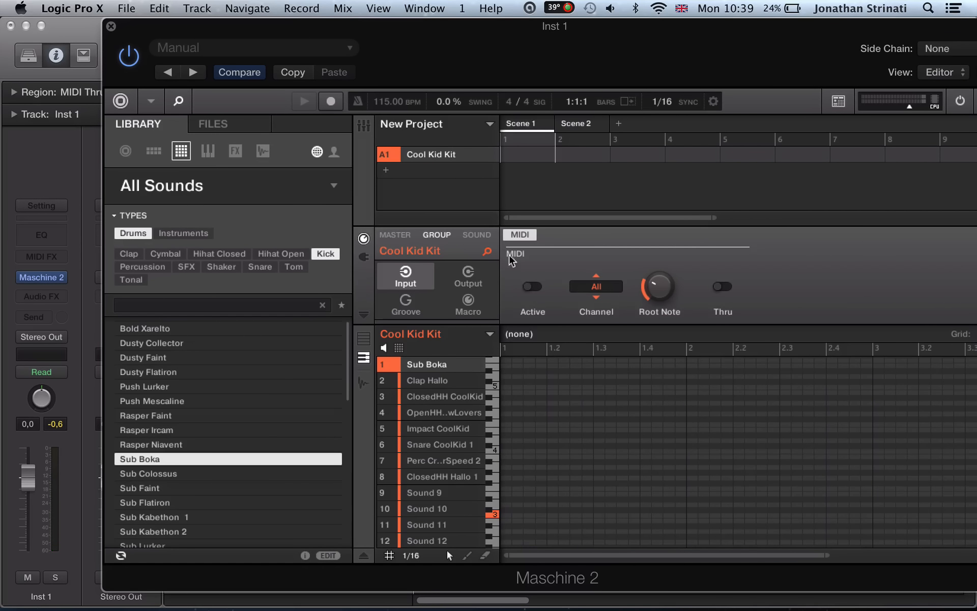
left_click(476, 234)
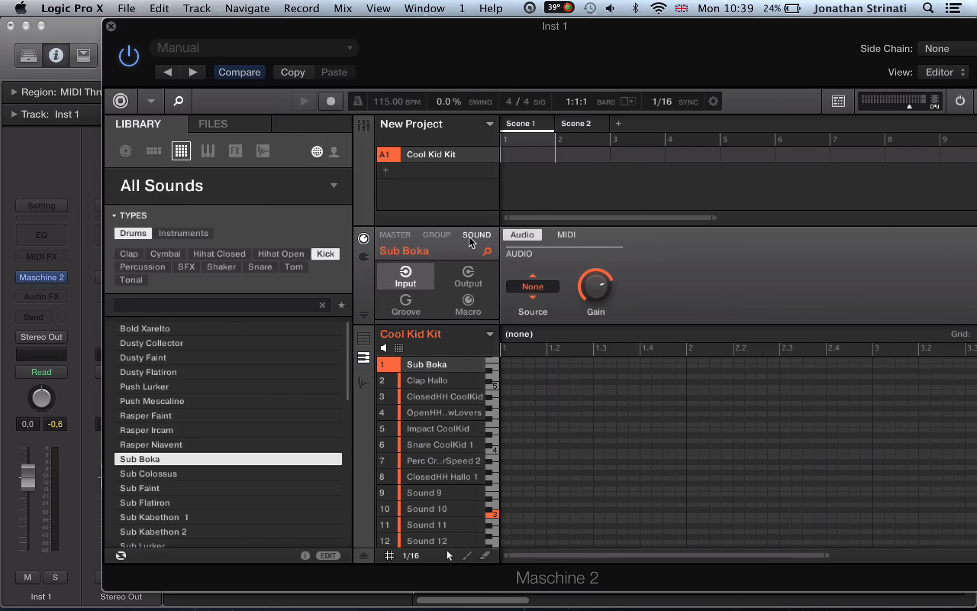
left_click(567, 235)
left_click(422, 380)
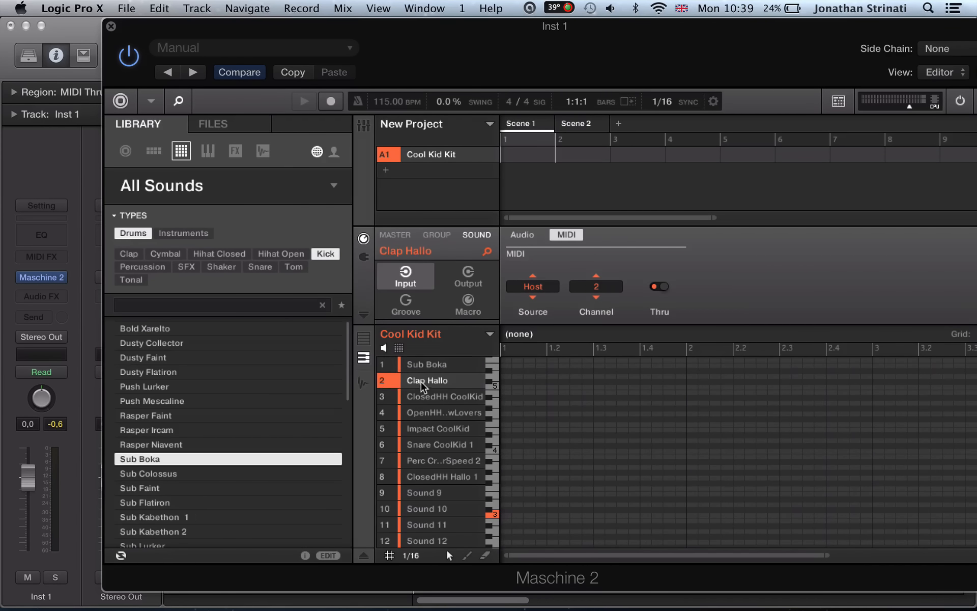
left_click(422, 396)
left_click(422, 364)
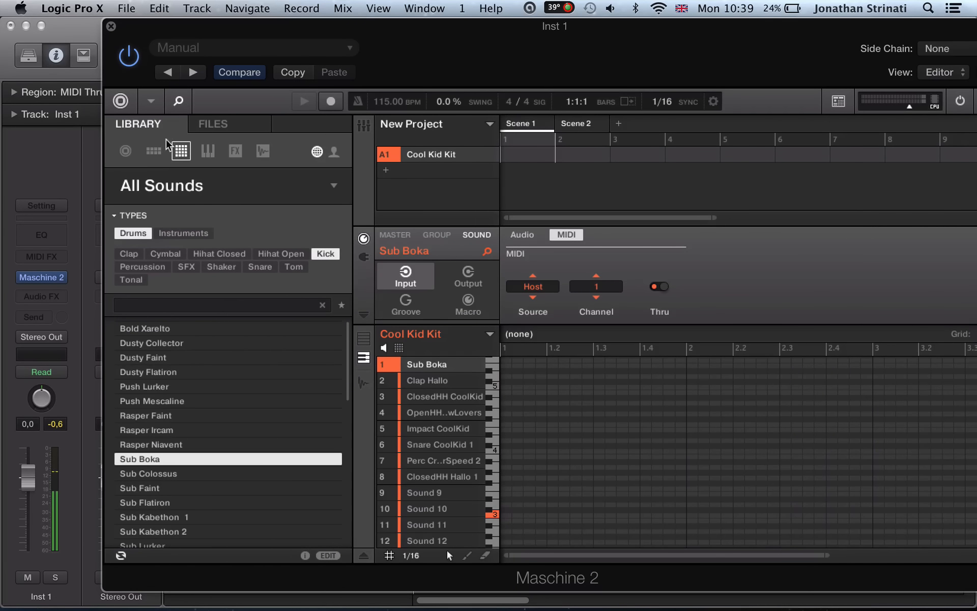
Load the All About You Kit in place of the Cool Kid Kit group and close the Maschine window.
left_click(153, 150)
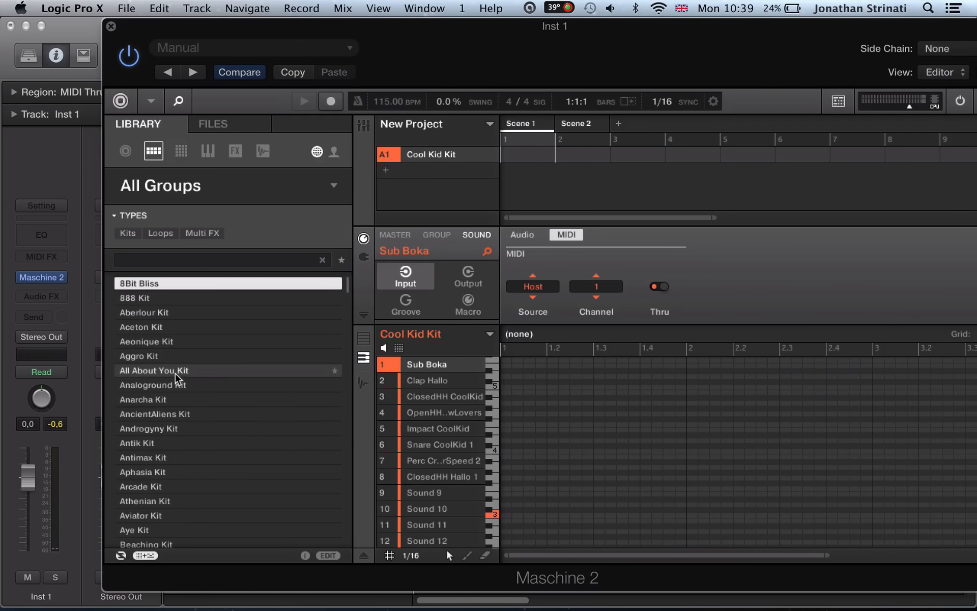
double_click(174, 370)
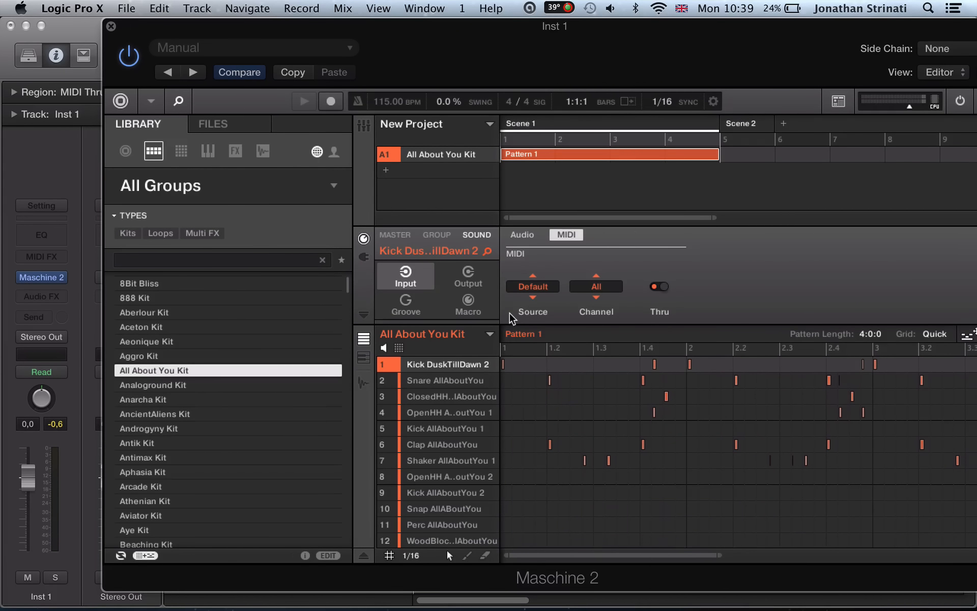
key("super+w")
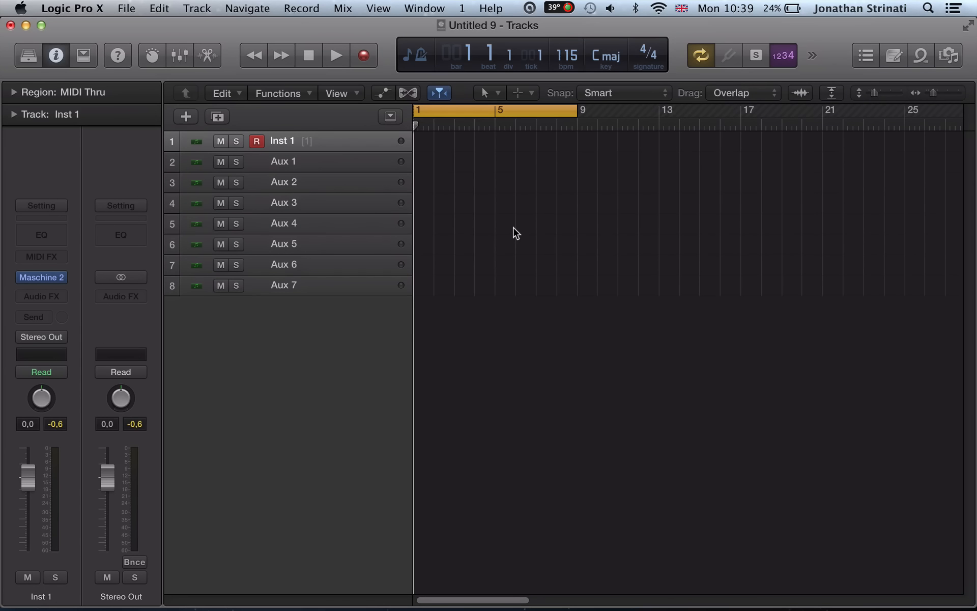